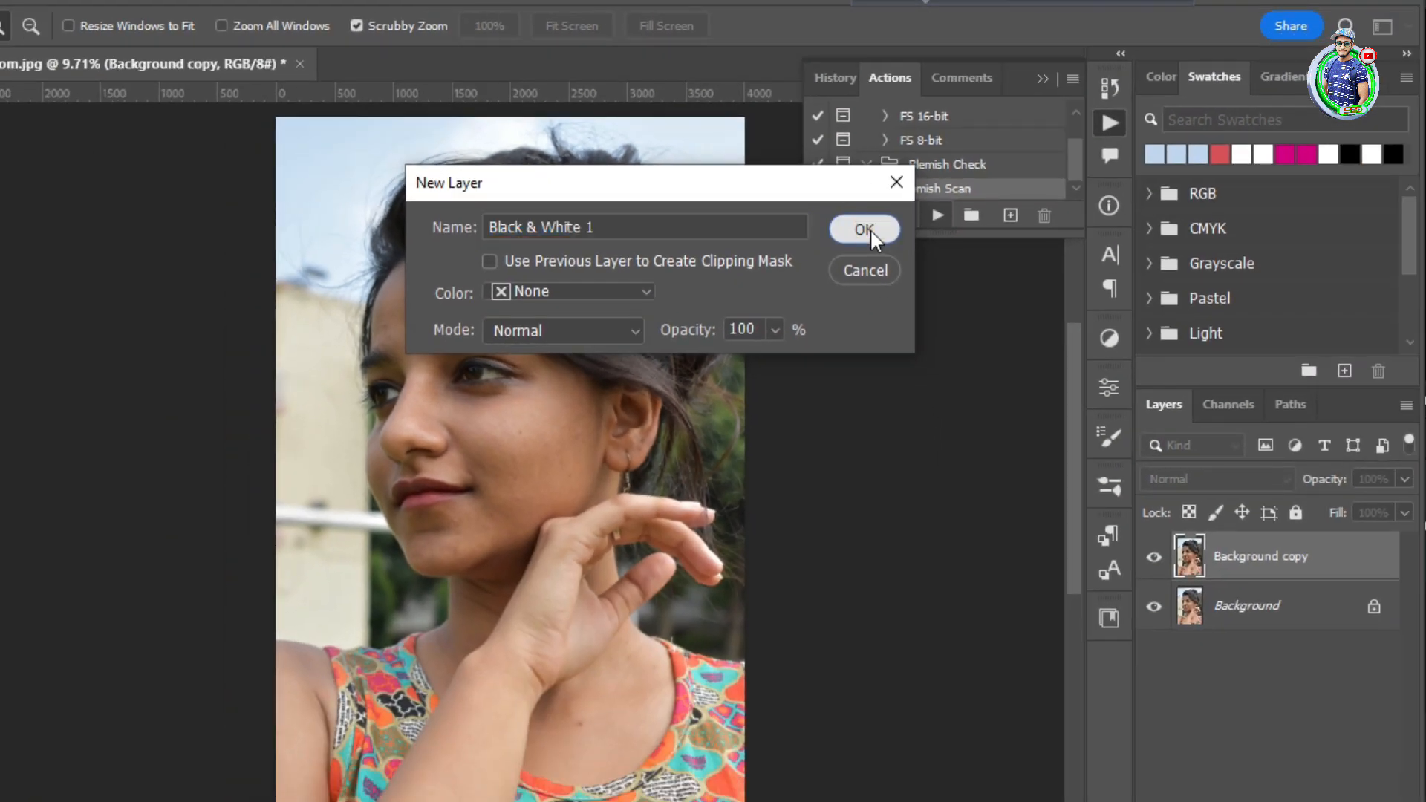
# Step: Accept the Blemish Scan action's Black & White adjustment layer with its settings and name the layer Blemish Check
pyautogui.click(864, 230)
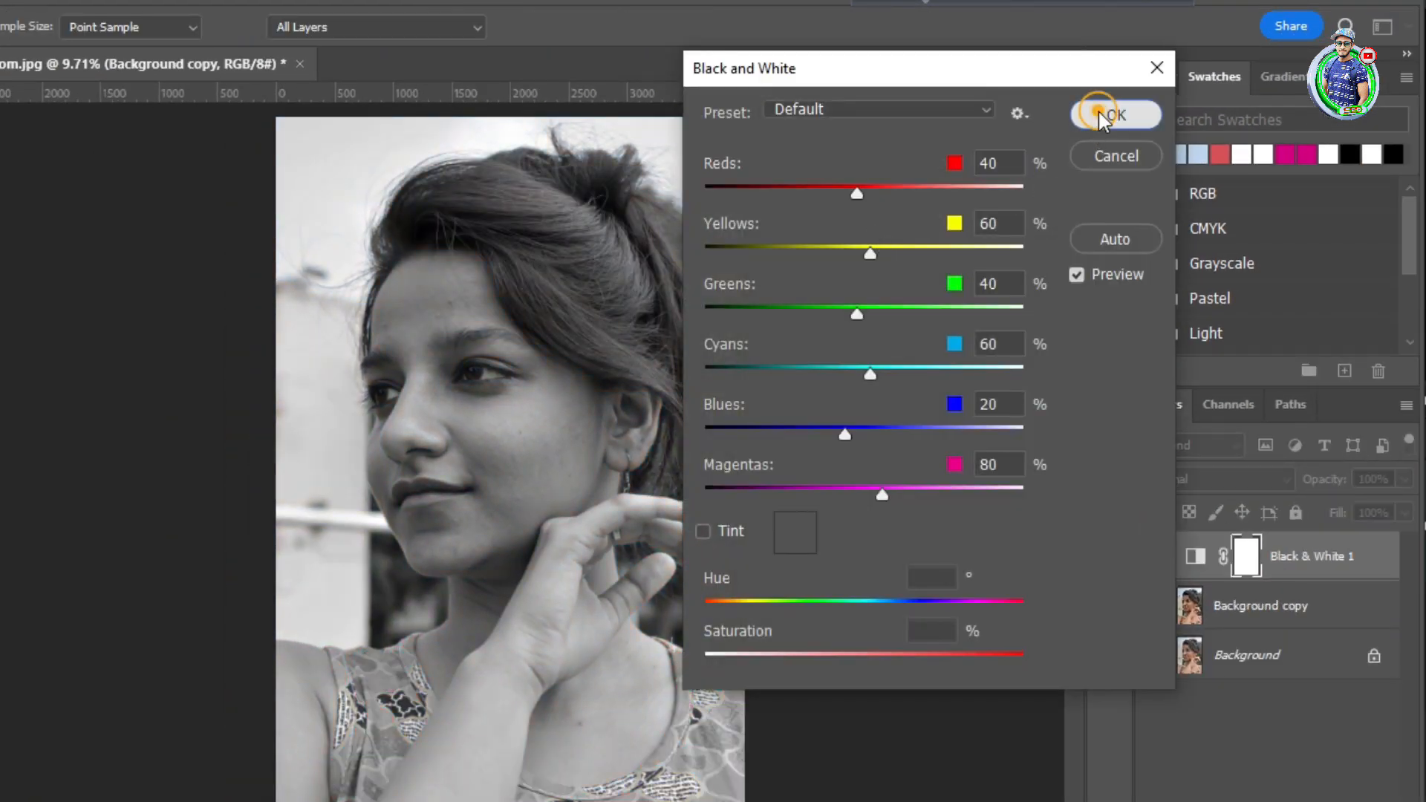
pyautogui.click(1098, 112)
pyautogui.click(1098, 111)
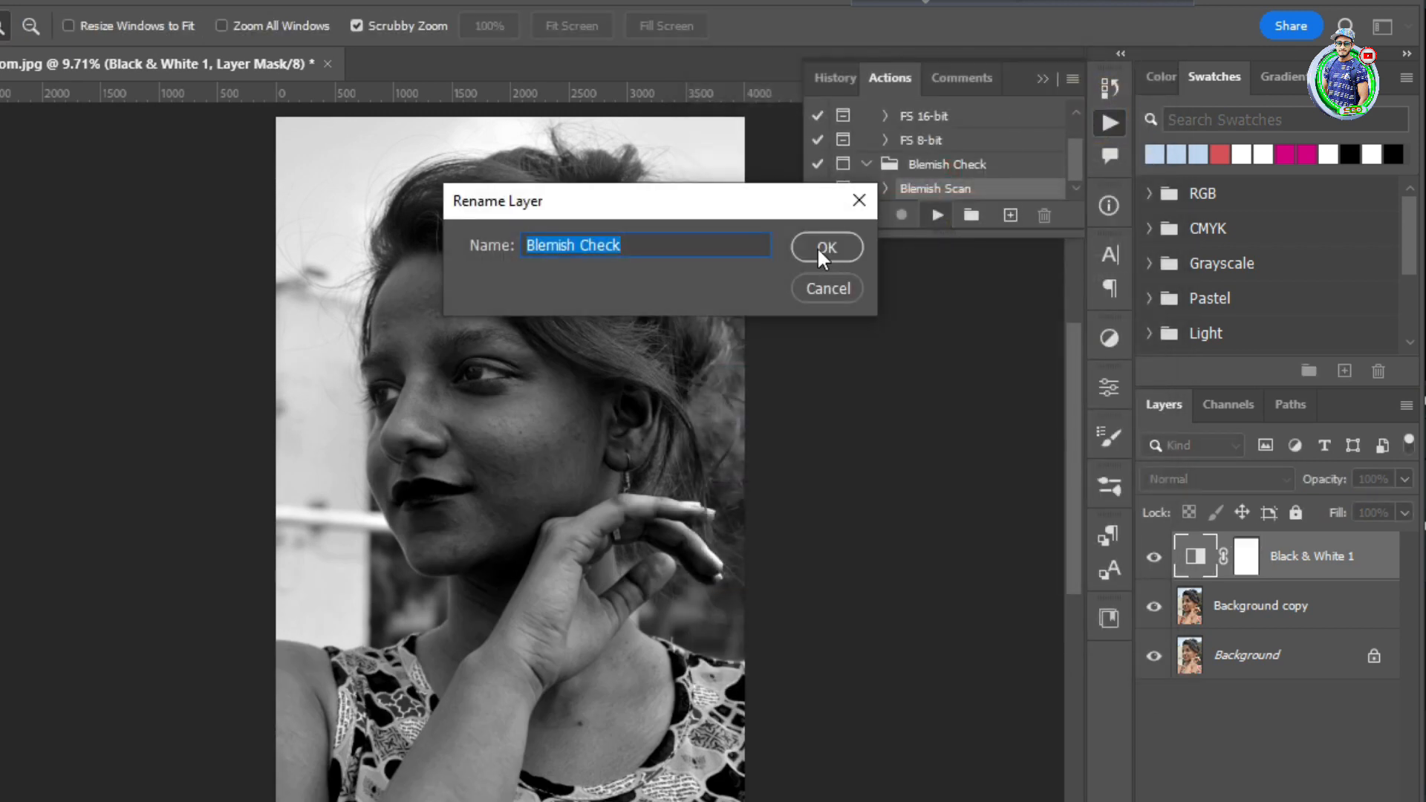
pyautogui.click(823, 253)
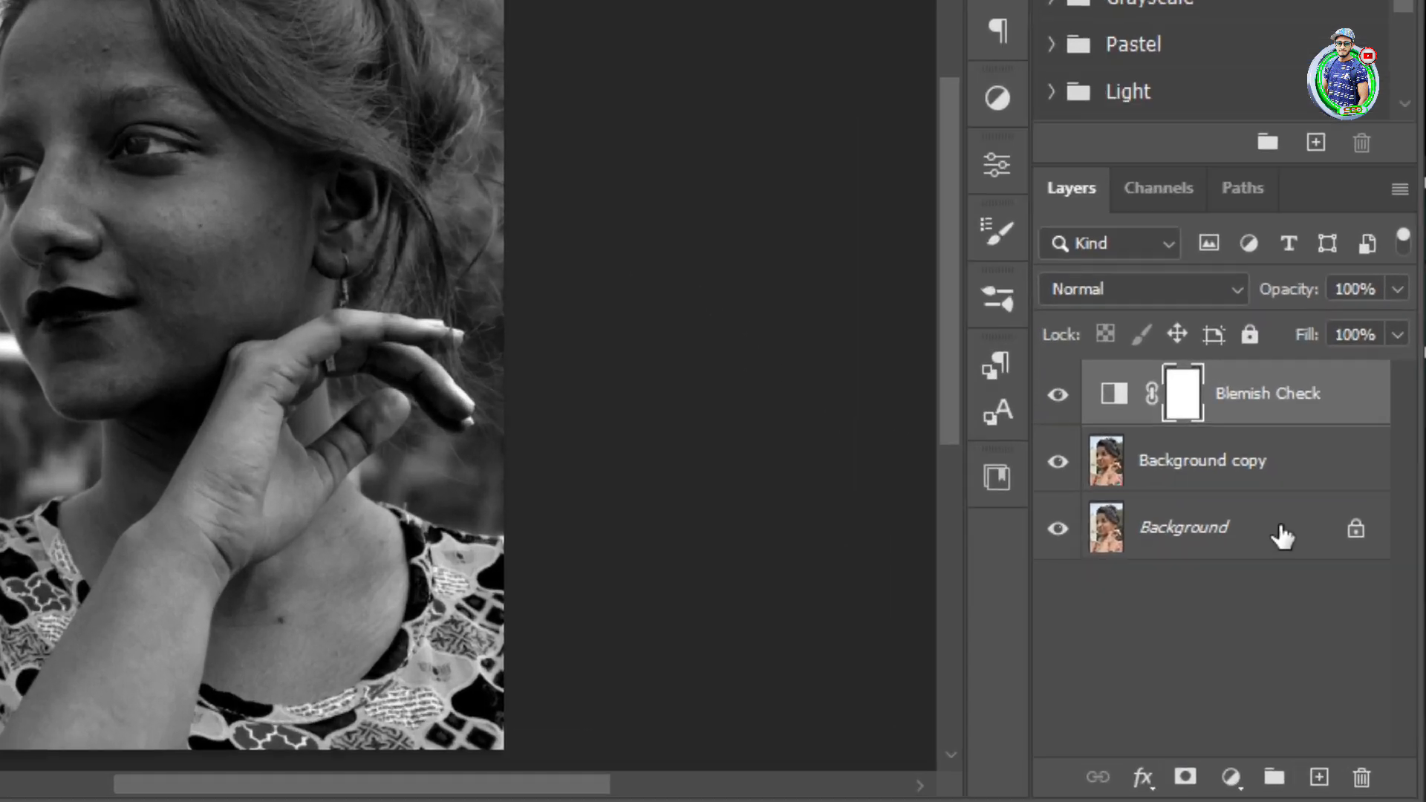
# Step: Add a new empty layer above Background copy and set up the Healing Brush to sample Current & Below
pyautogui.click(1321, 579)
pyautogui.click(1355, 785)
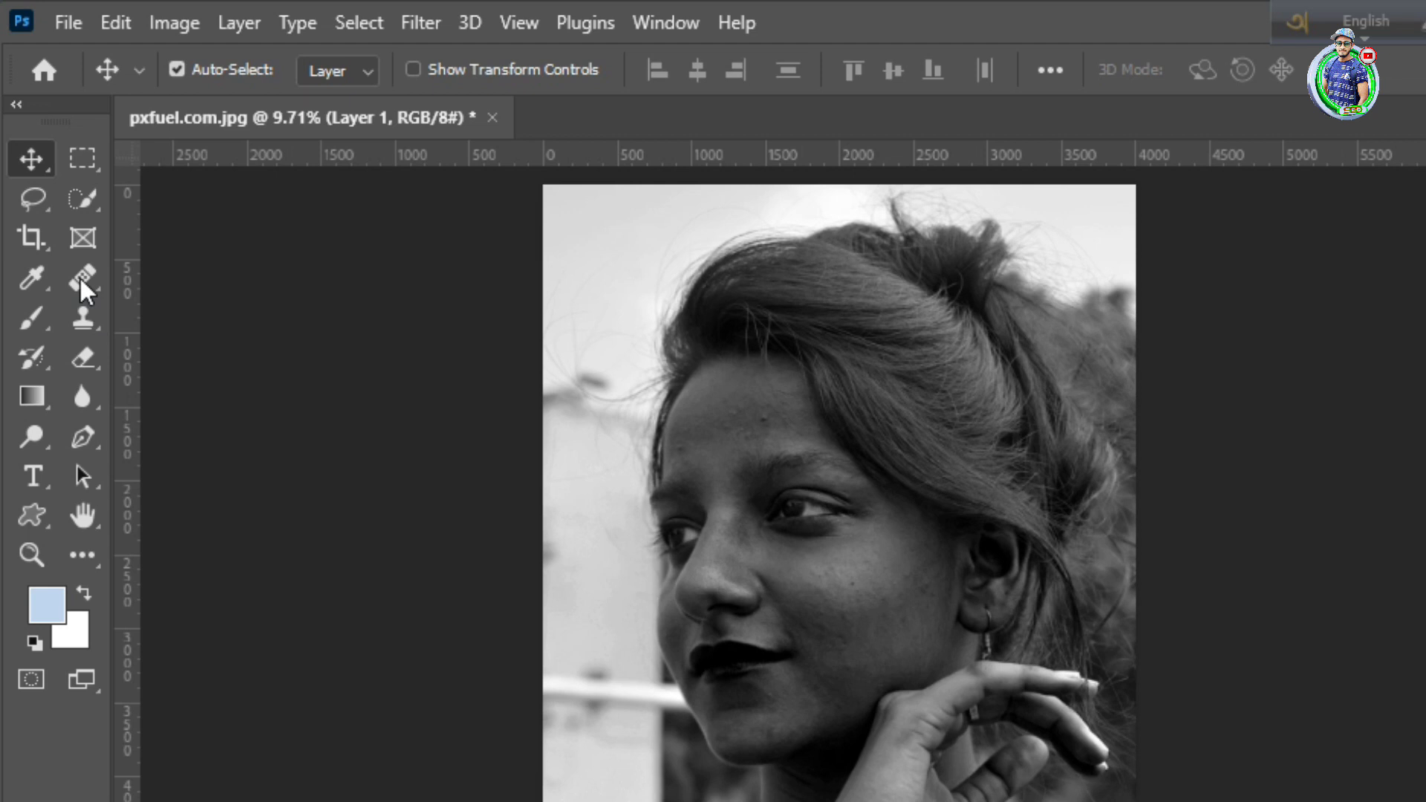
pyautogui.click(79, 276)
pyautogui.rightClick(79, 274)
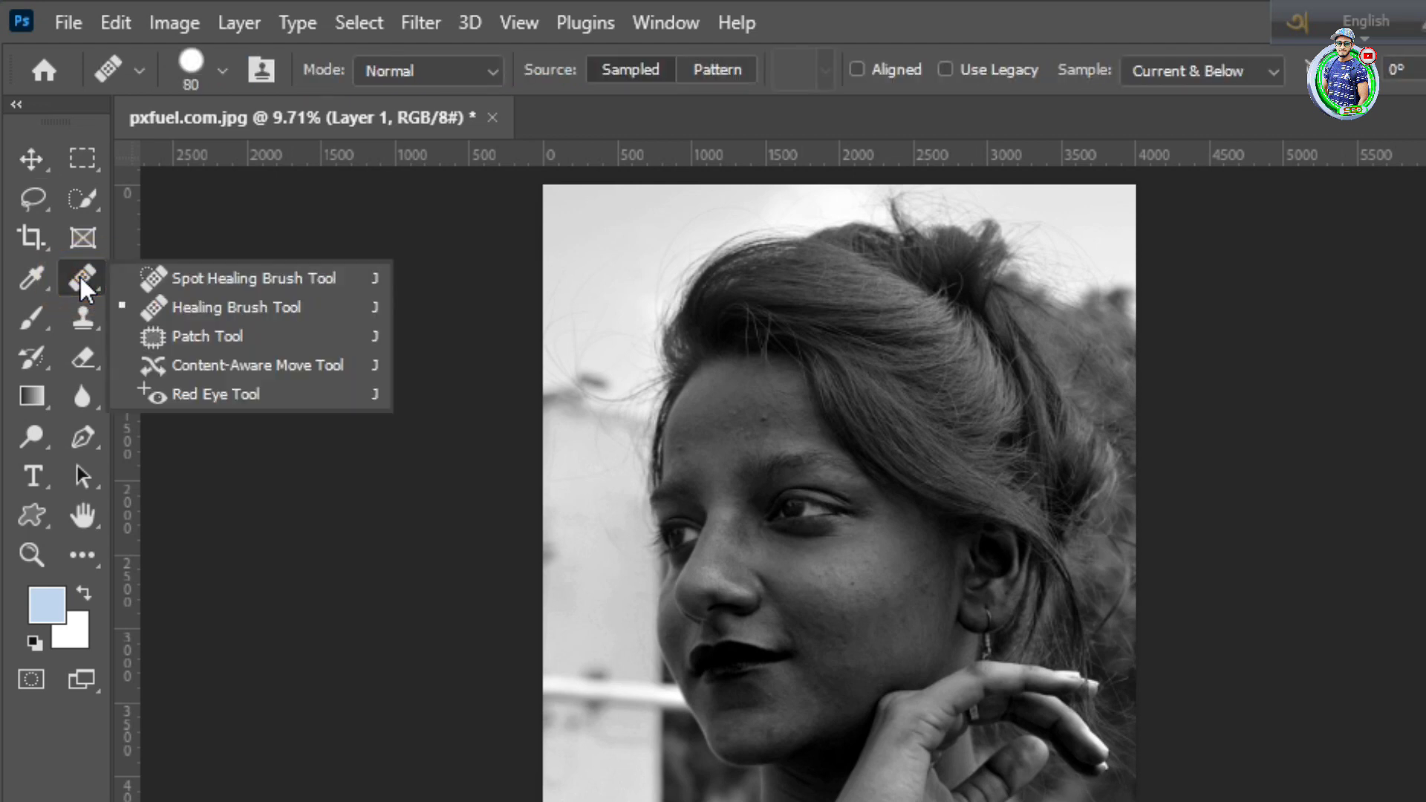
pyautogui.click(189, 298)
pyautogui.click(1232, 65)
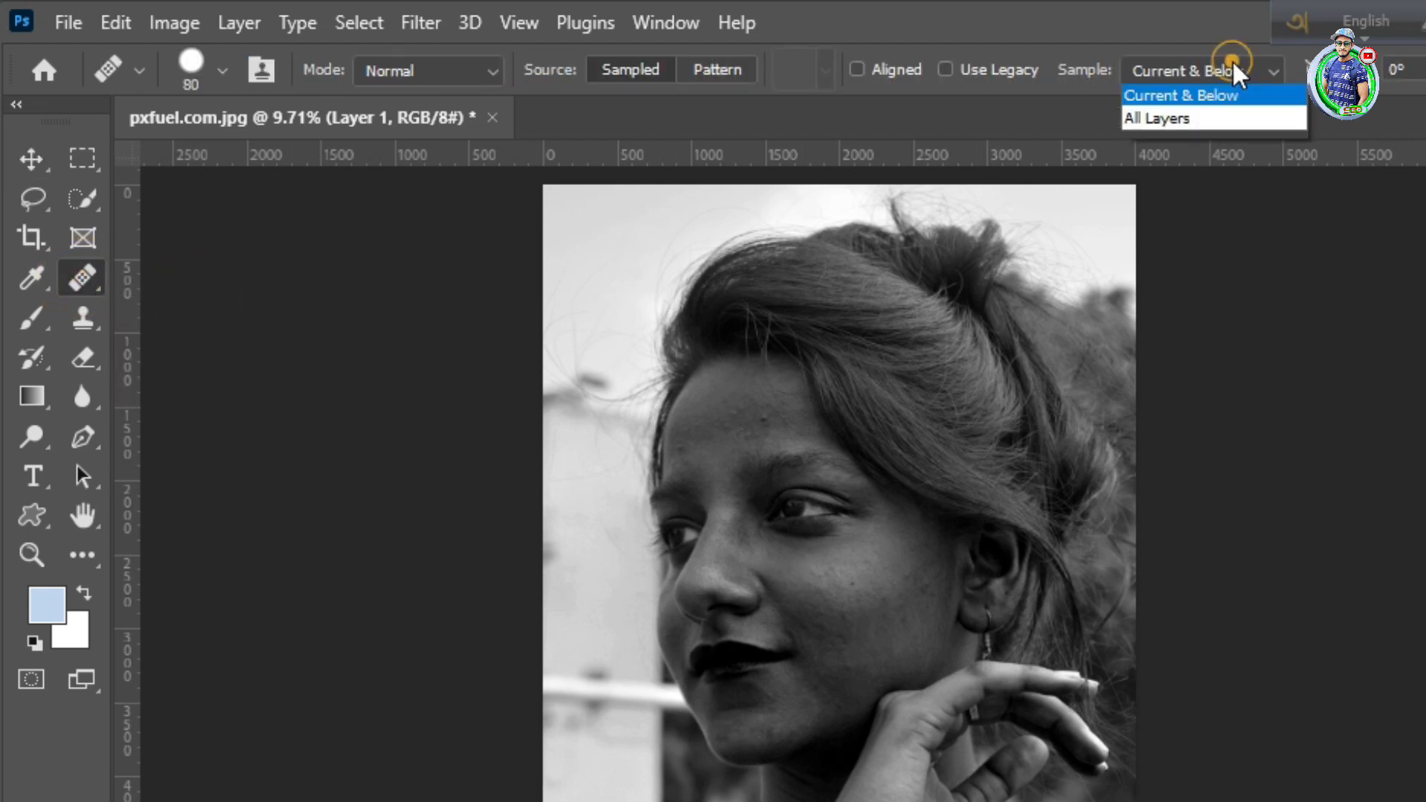
pyautogui.click(1166, 118)
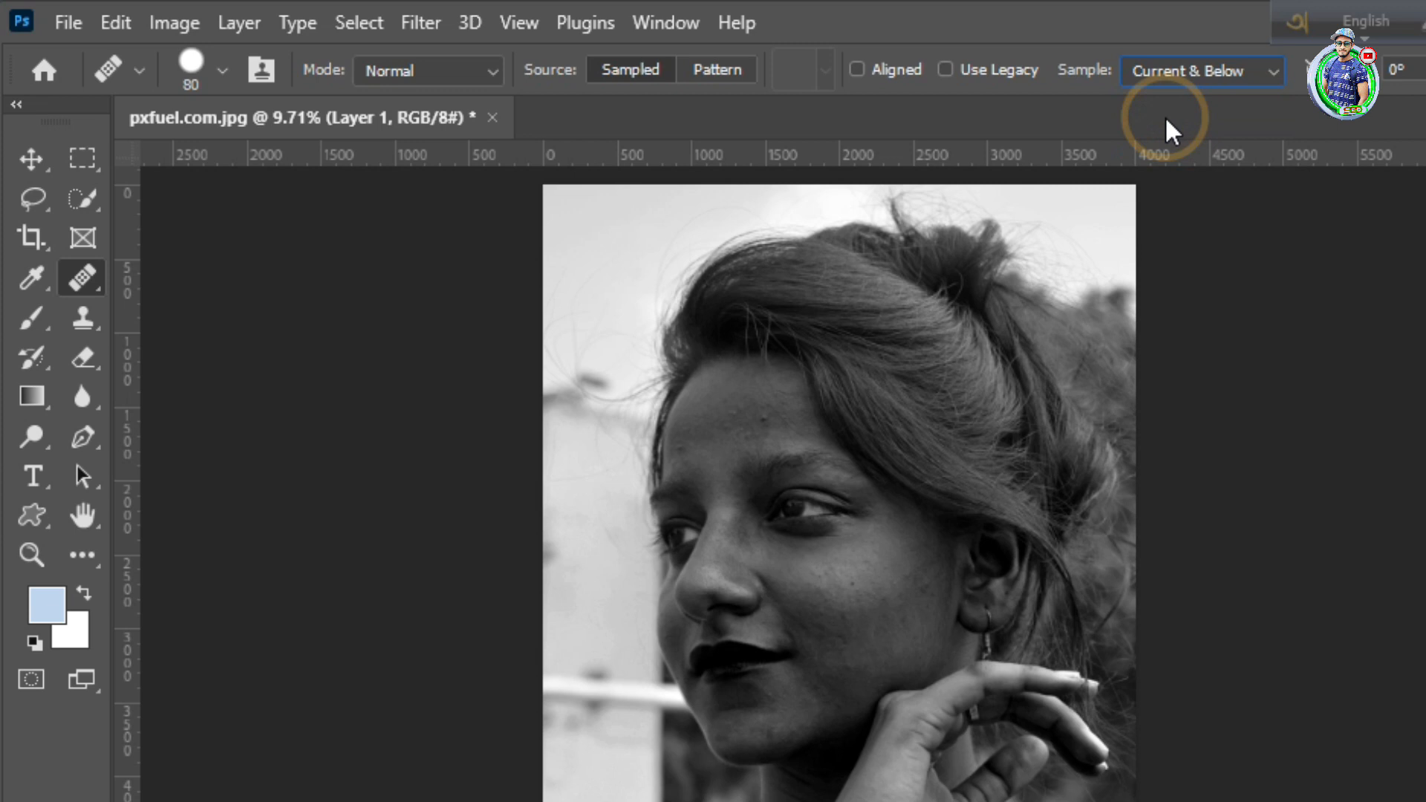
# Step: Heal the blemishes on the woman's cheek with the Healing Brush, sampling clean skin nearby
pyautogui.click(28, 551)
pyautogui.moveTo(771, 483); pyautogui.dragTo(846, 600)
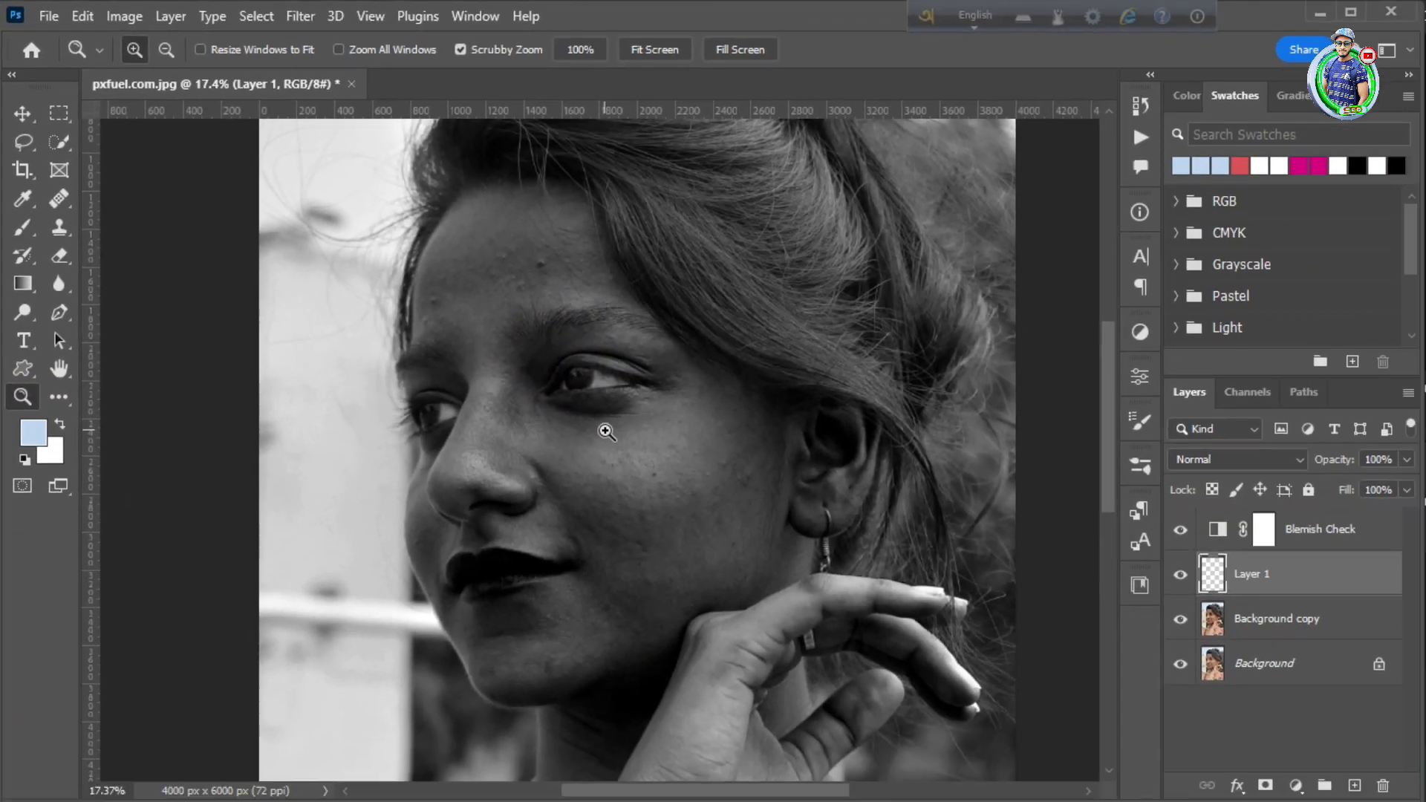
pyautogui.click(61, 202)
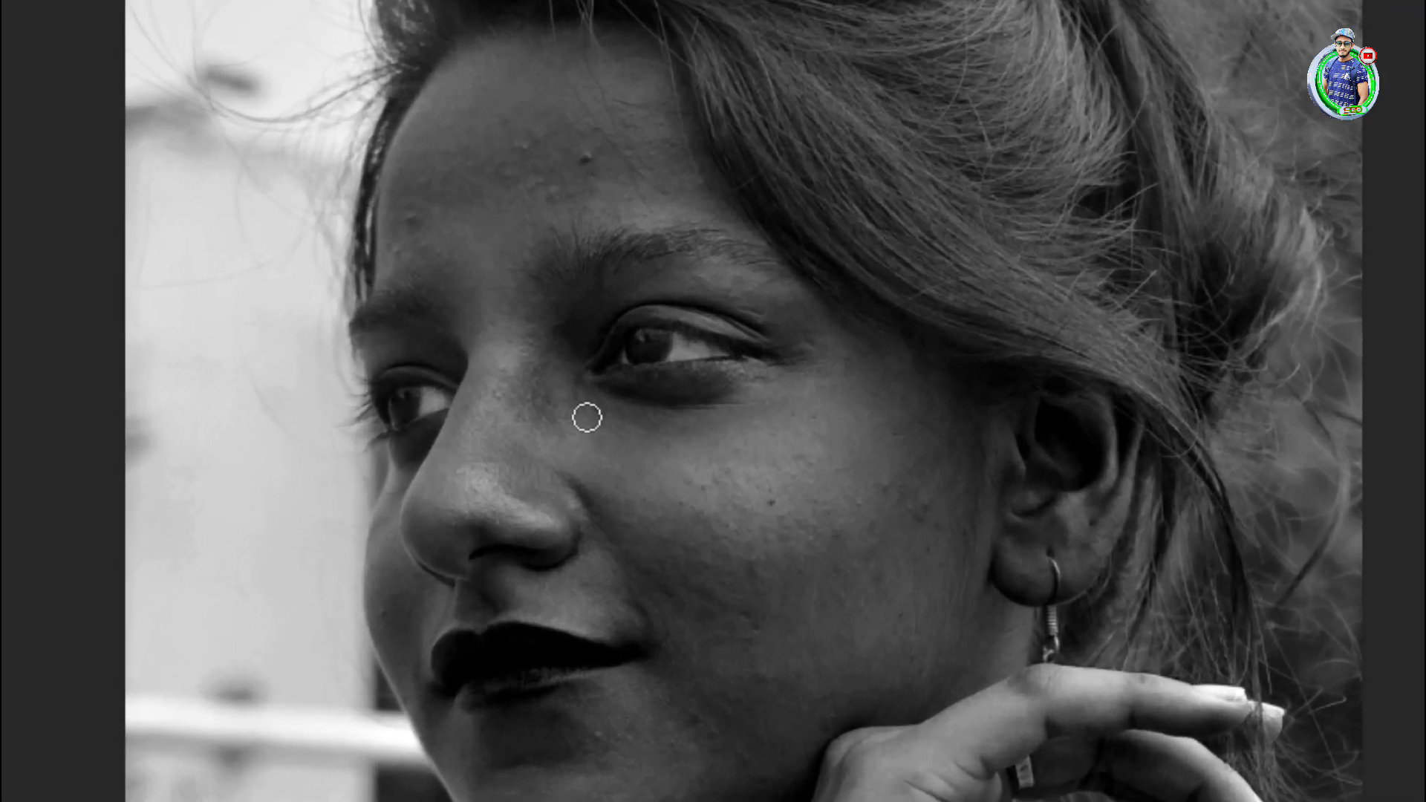
pyautogui.keyDown('alt'); pyautogui.click(846, 462); pyautogui.keyUp('alt')
pyautogui.click(815, 464)
pyautogui.click(877, 483)
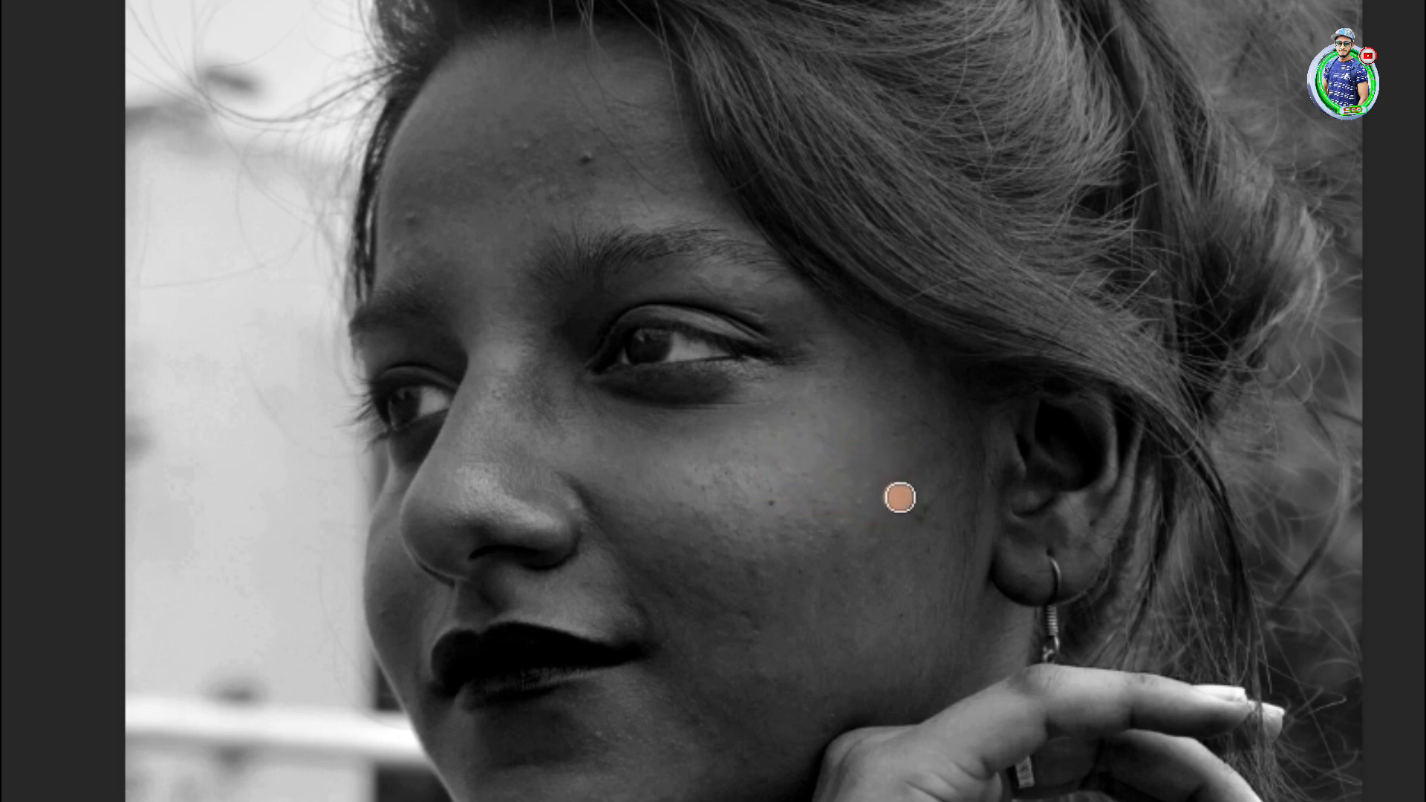
pyautogui.click(889, 451)
pyautogui.click(856, 489)
pyautogui.click(790, 448)
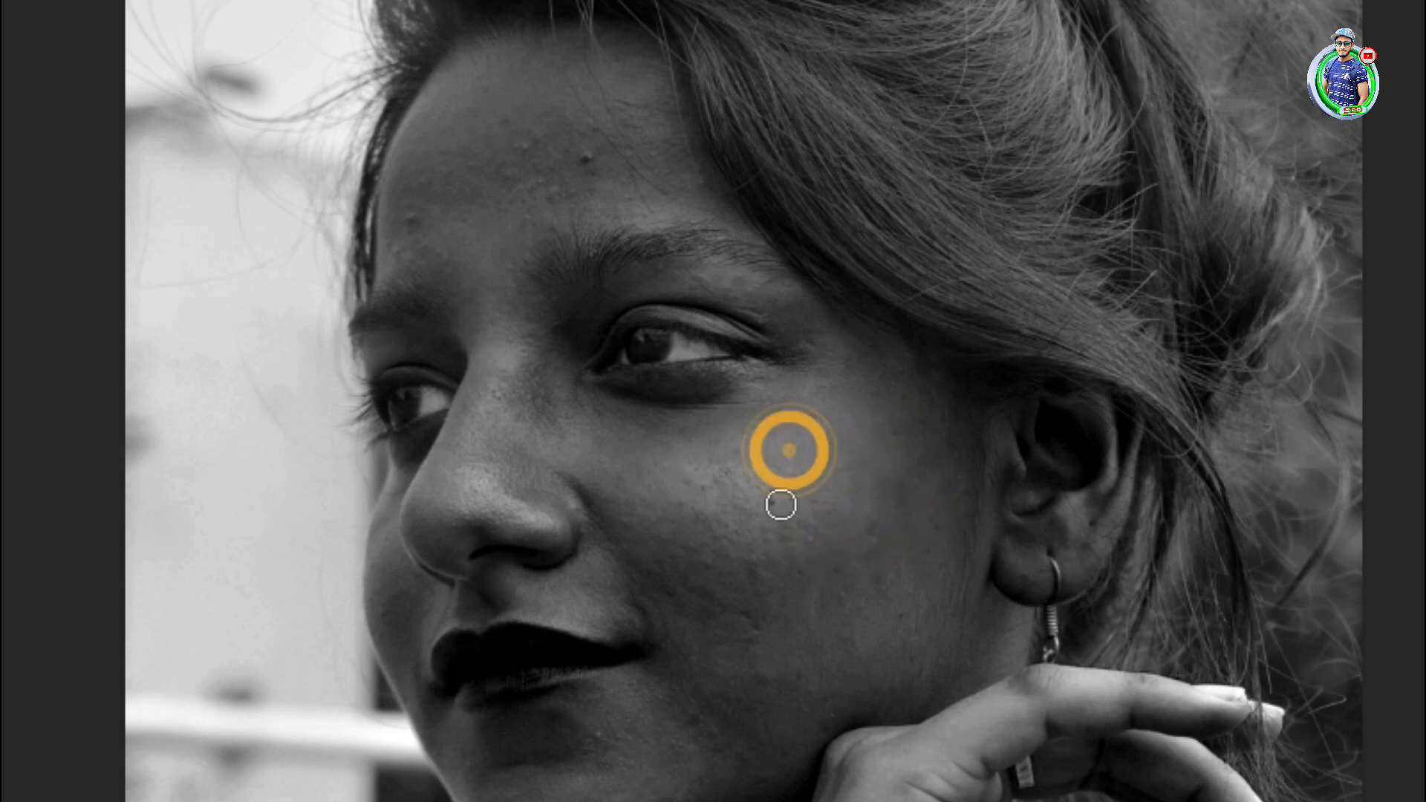
pyautogui.click(723, 473)
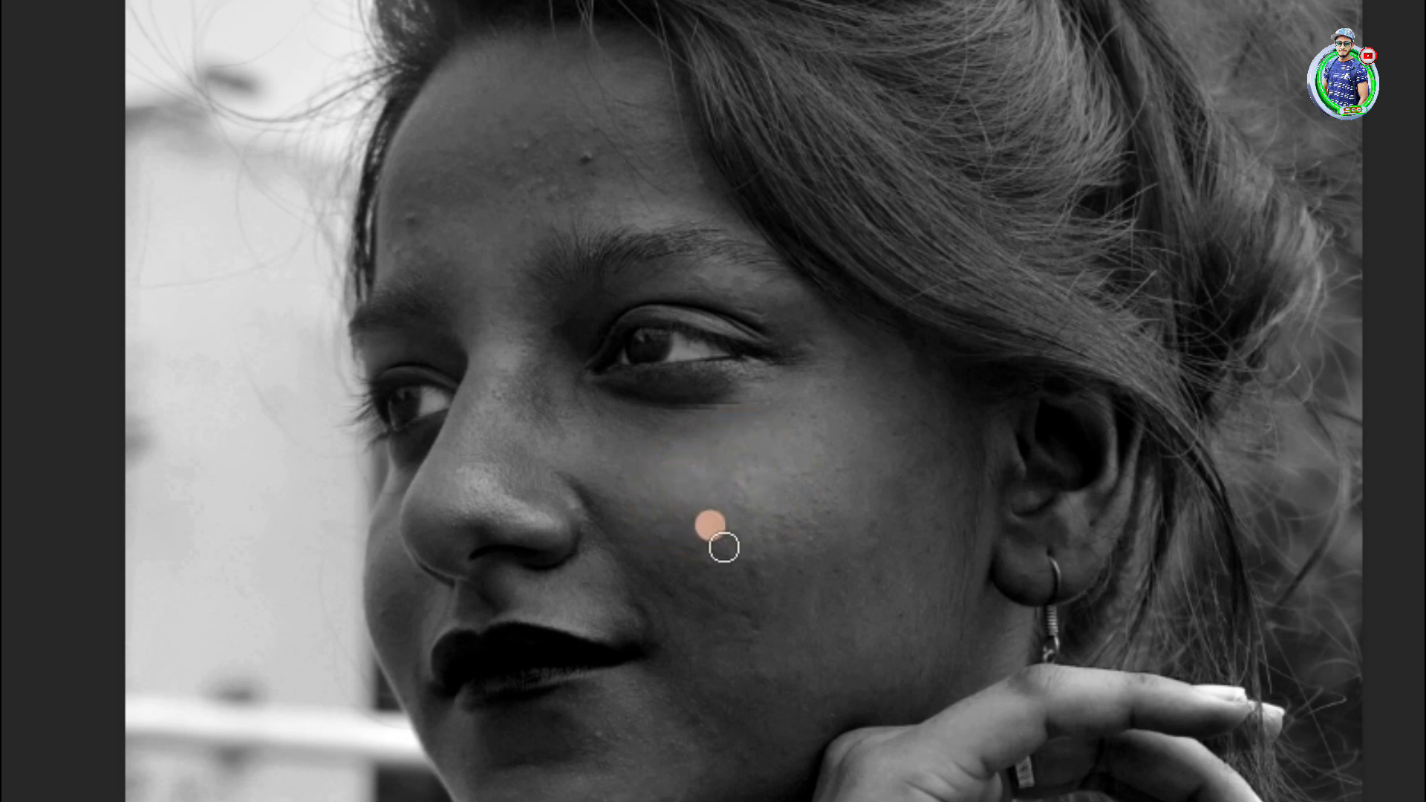
# Step: Heal the spots and bumps across the forehead with the Healing Brush
pyautogui.click(519, 145)
pyautogui.click(508, 168)
pyautogui.click(540, 186)
pyautogui.click(544, 192)
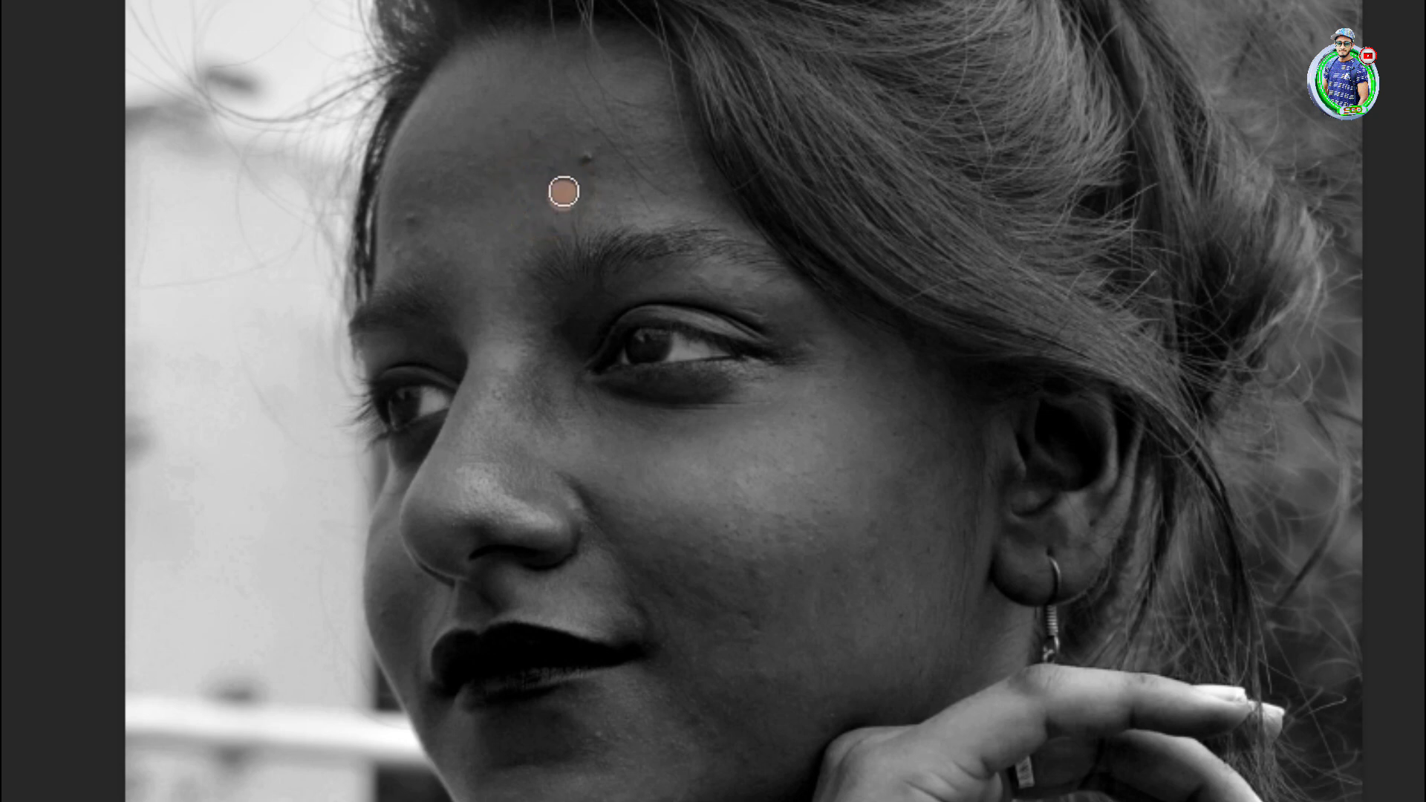
pyautogui.click(532, 132)
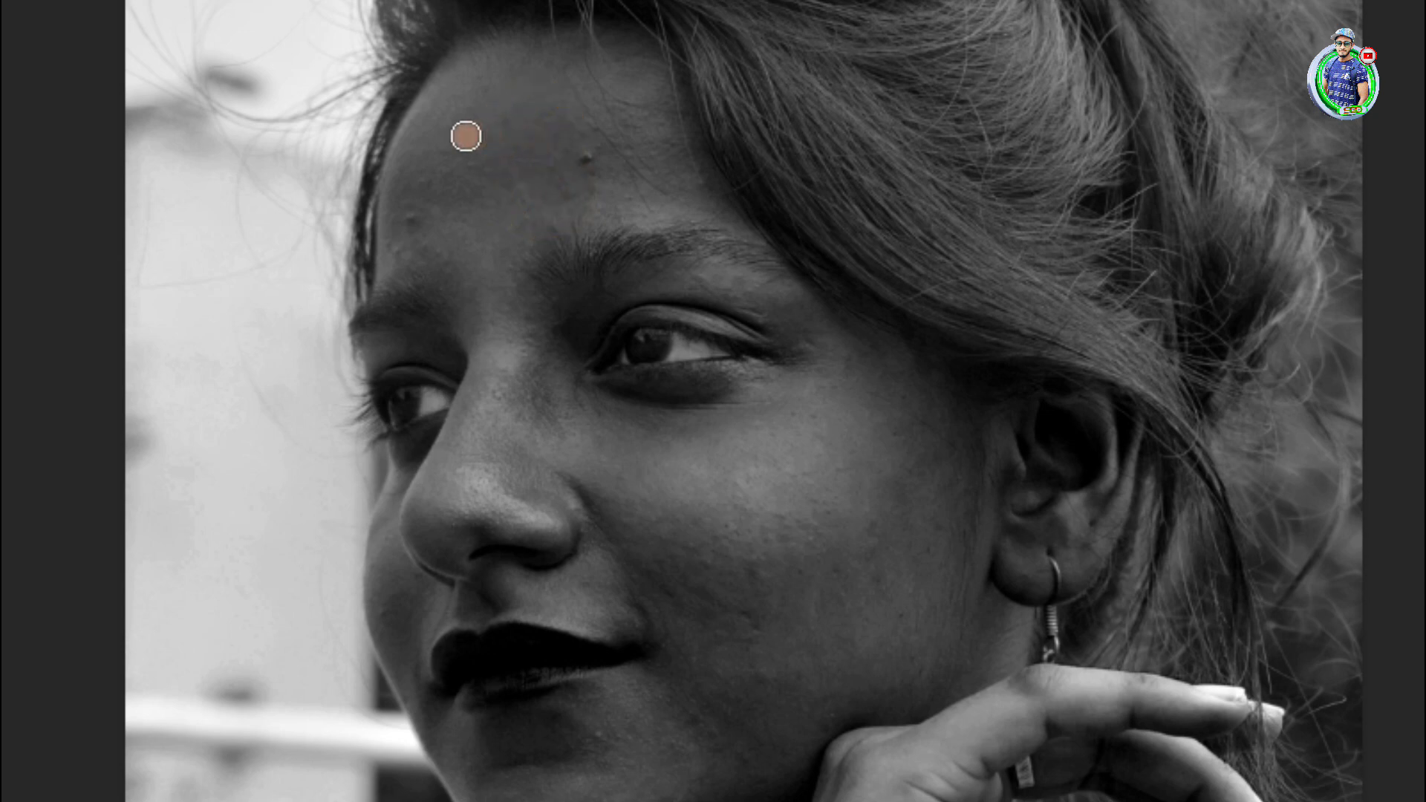
pyautogui.click(466, 142)
pyautogui.click(576, 150)
pyautogui.click(576, 198)
pyautogui.click(505, 193)
pyautogui.click(450, 171)
pyautogui.click(411, 210)
pyautogui.click(586, 160)
pyautogui.click(453, 156)
# Step: Touch up the remaining marks on the lower cheek, forehead and chin with the Healing Brush
pyautogui.click(758, 676)
pyautogui.click(796, 524)
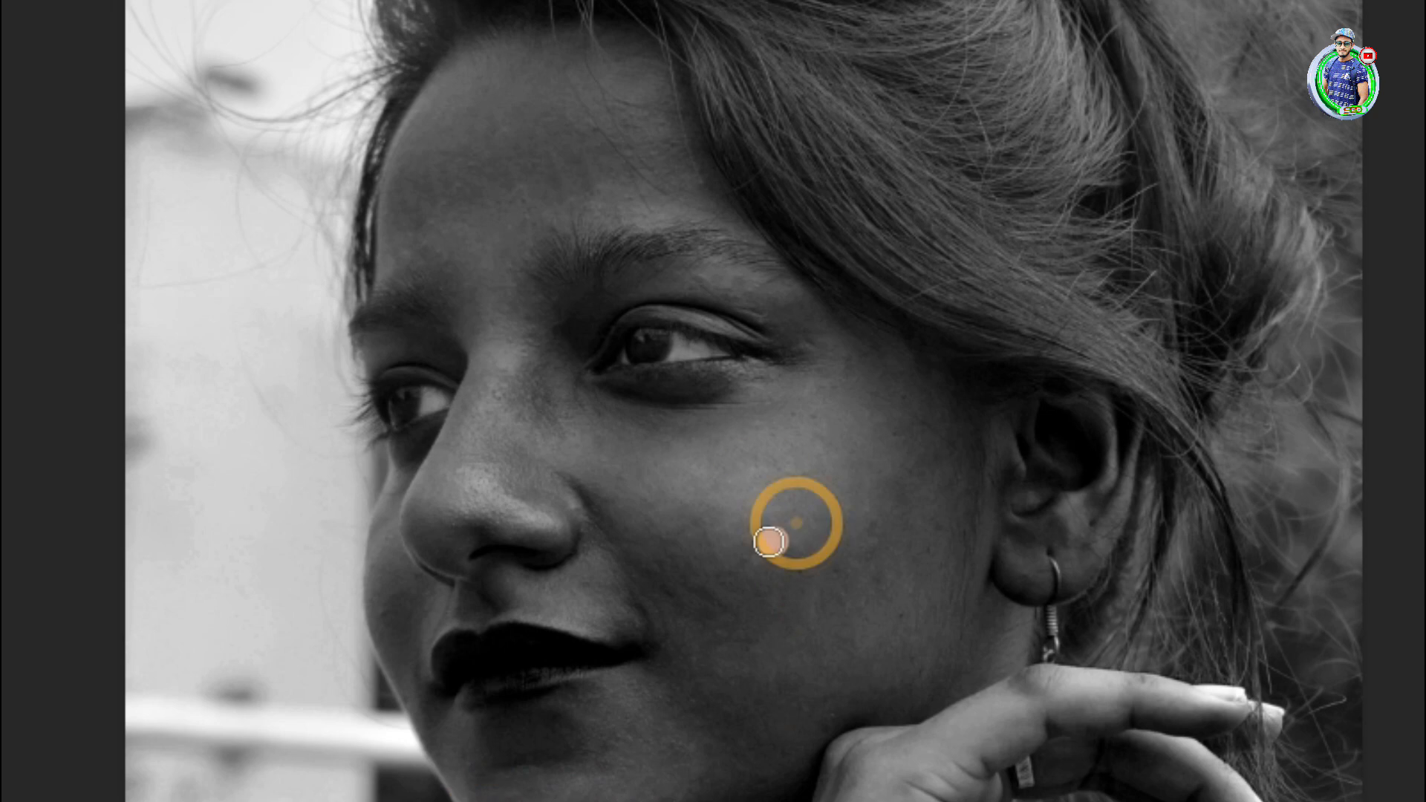
pyautogui.click(531, 211)
pyautogui.click(582, 738)
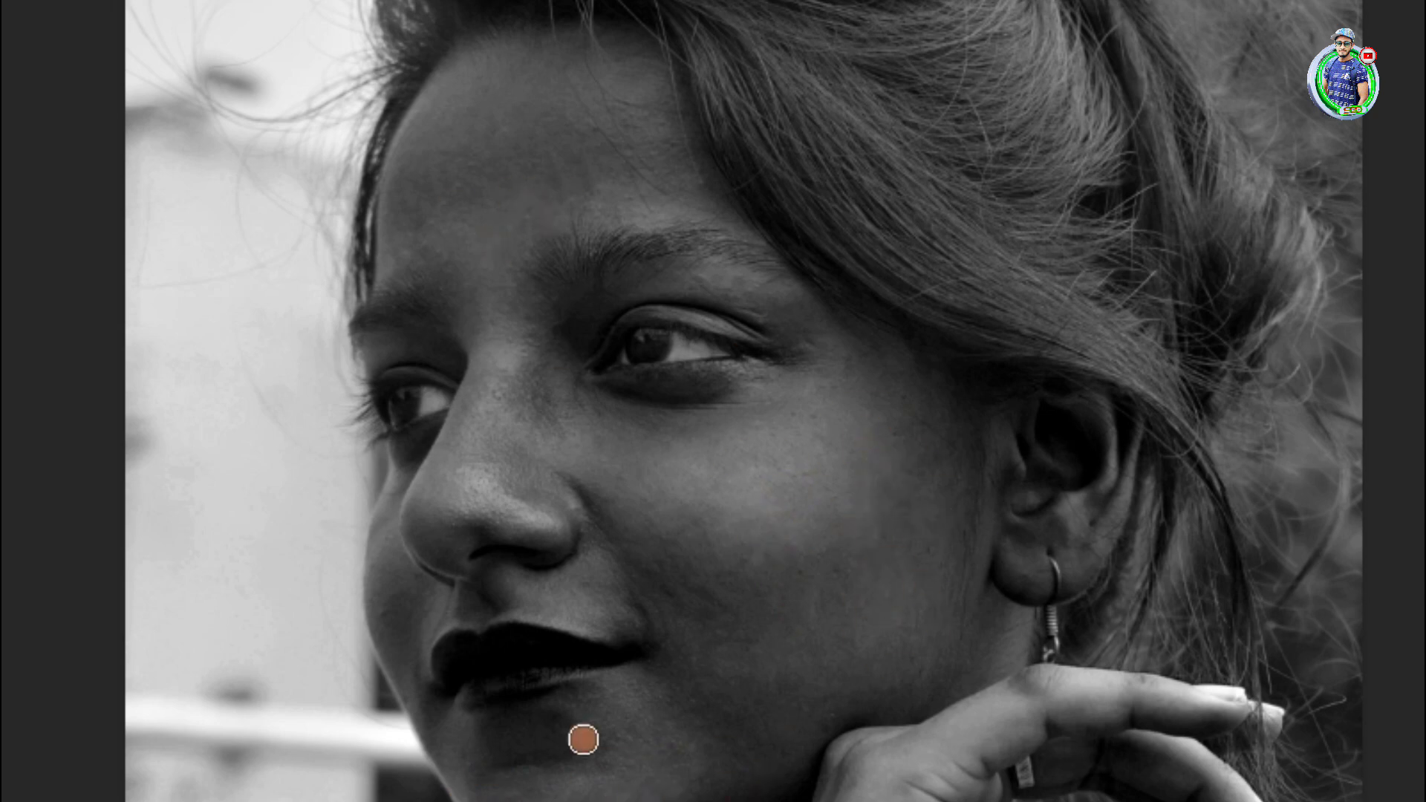
# Step: Heal the moles and spots on the neck and upper chest
pyautogui.scroll(1, 486, 300)
pyautogui.click(464, 249)
pyautogui.scroll(-1, 465, 249)
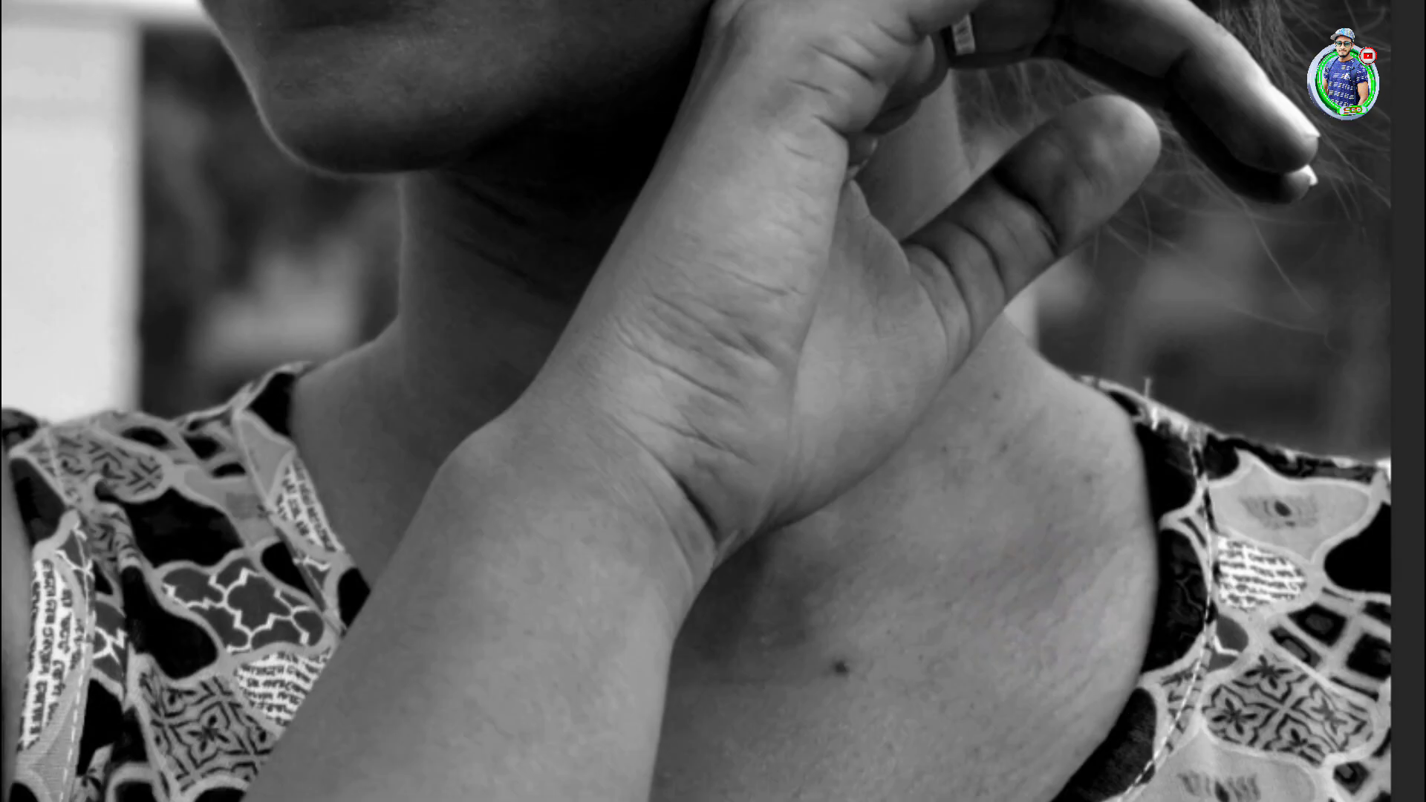
pyautogui.scroll(1, 976, 751)
pyautogui.click(1085, 536)
pyautogui.scroll(-1, 912, 771)
pyautogui.click(961, 732)
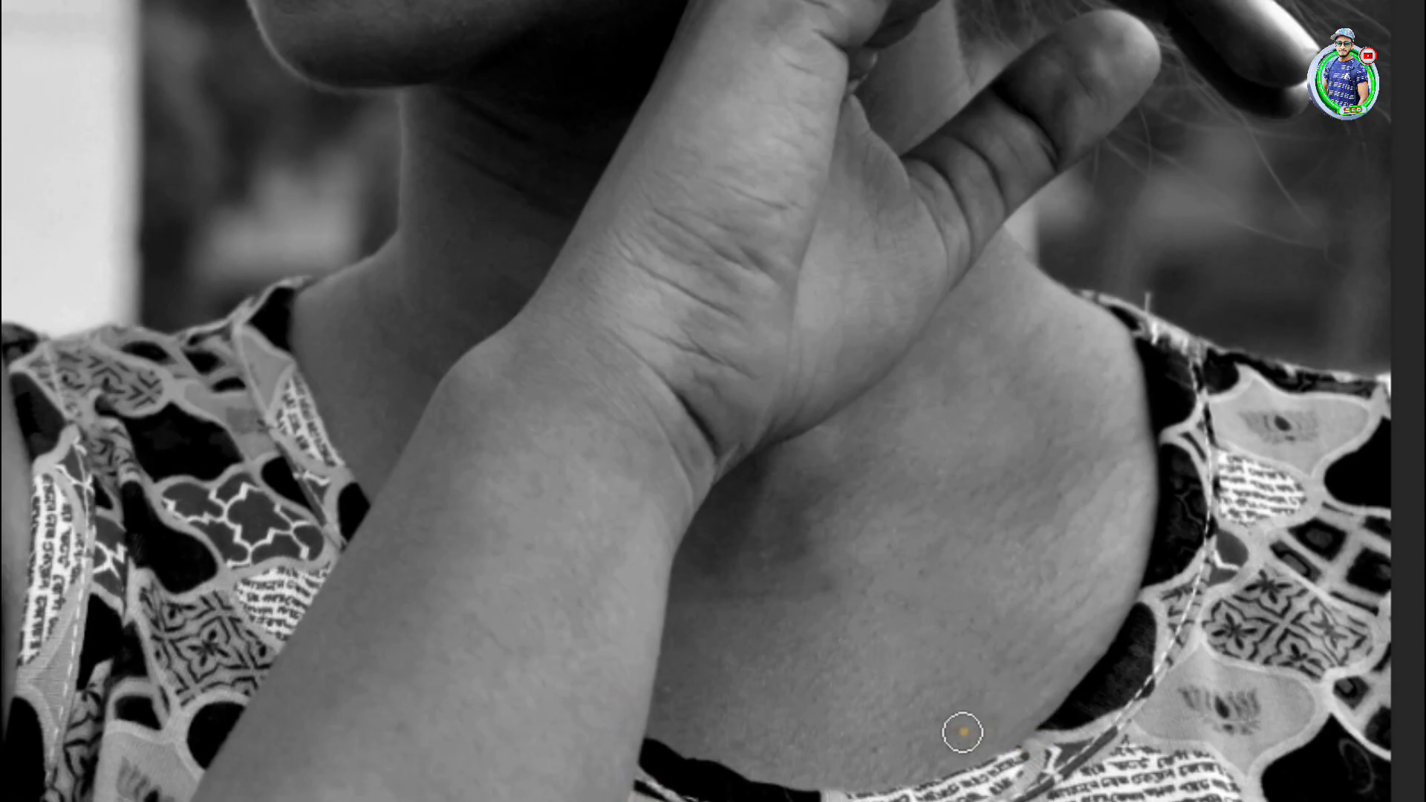
# Step: Delete the Blemish Check adjustment layer to bring the photo back to colour
pyautogui.scroll(1, 961, 732)
pyautogui.click(22, 397)
pyautogui.moveTo(728, 318); pyautogui.dragTo(670, 390)
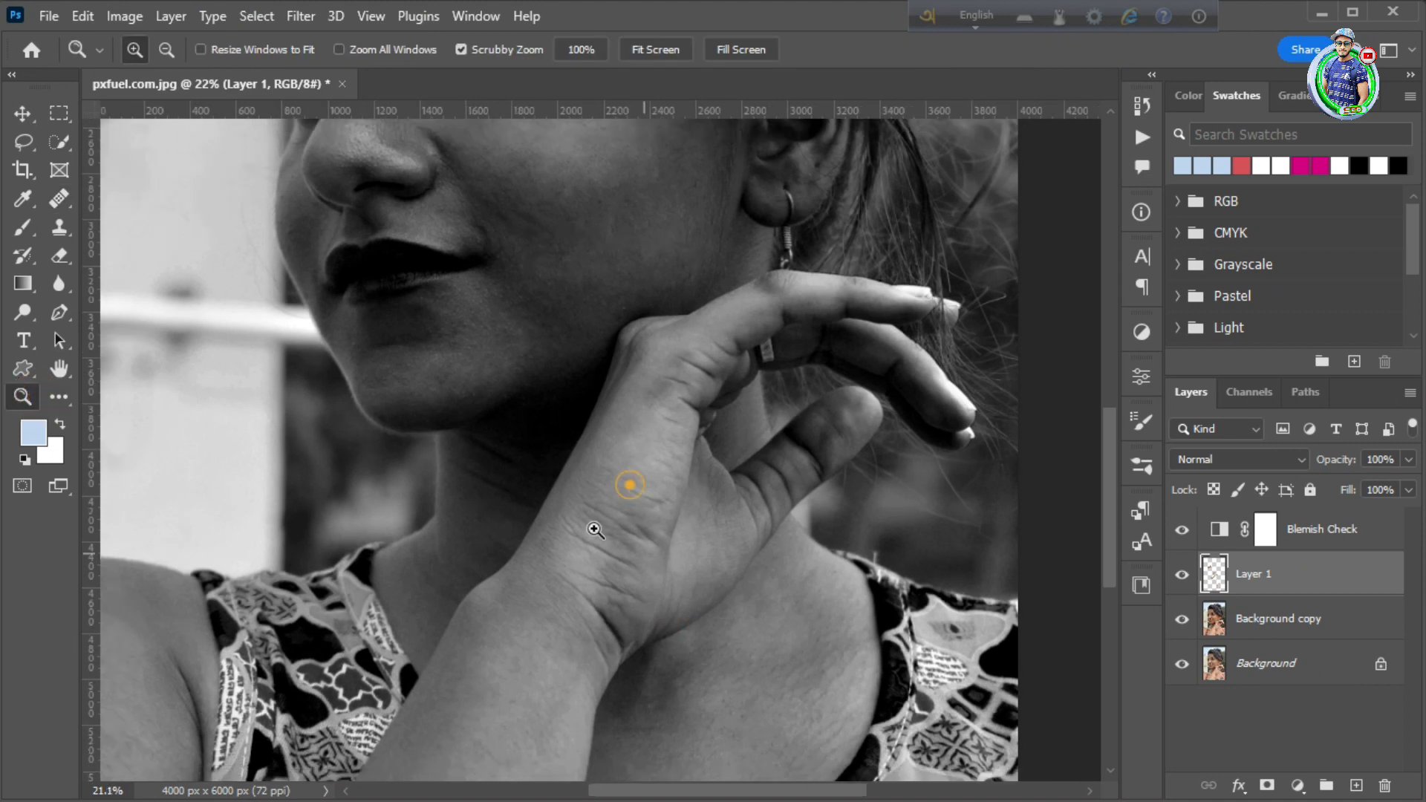
pyautogui.moveTo(595, 529); pyautogui.dragTo(548, 542)
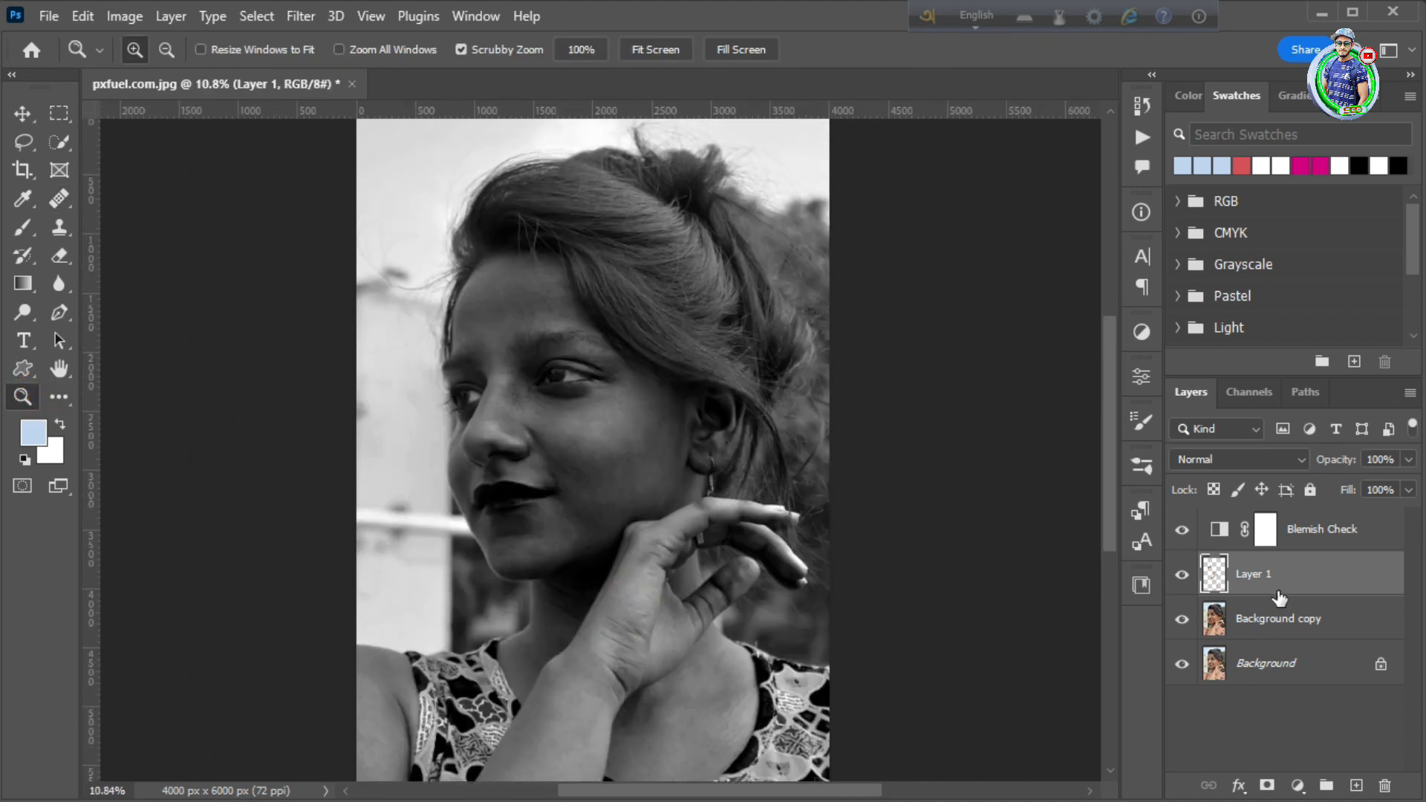
pyautogui.click(1334, 545)
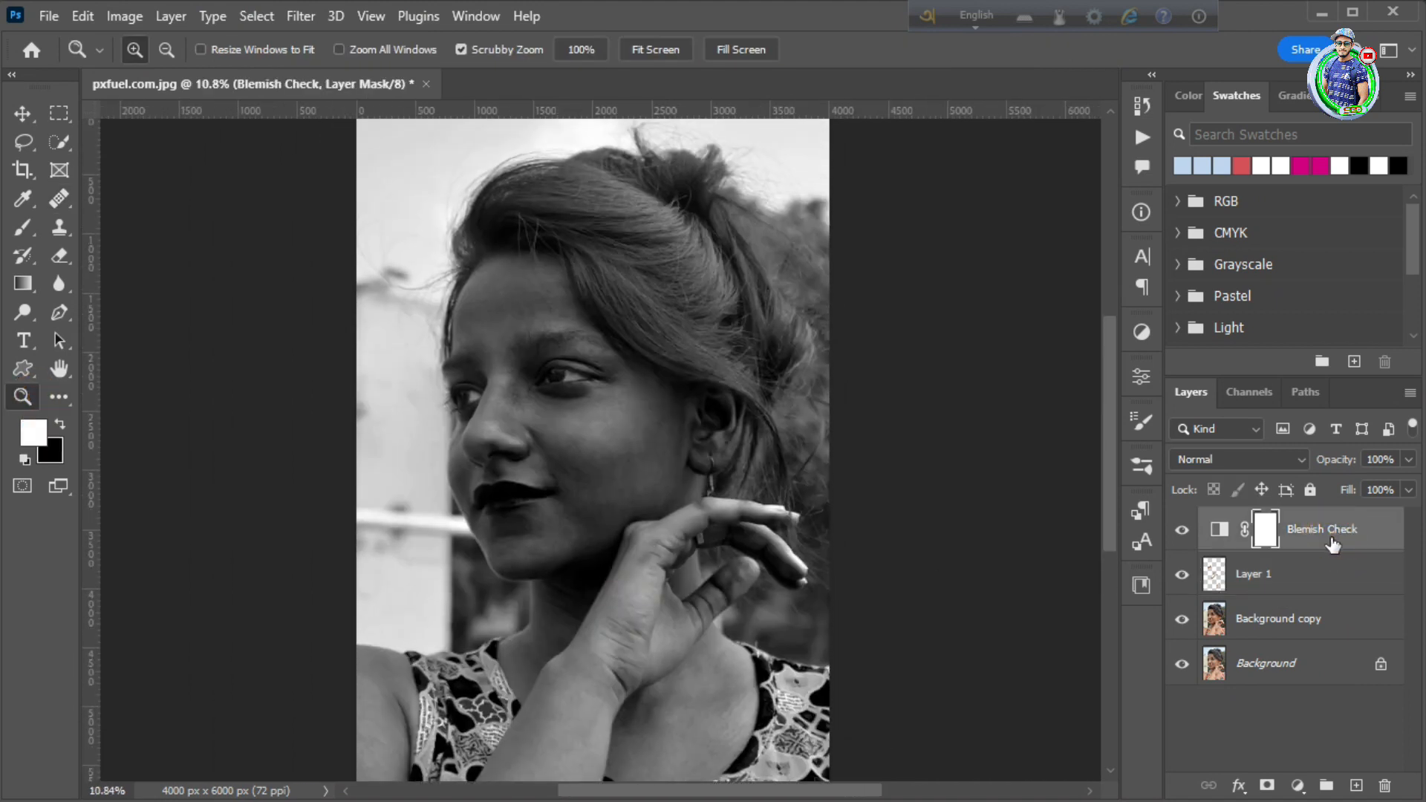
pyautogui.moveTo(1366, 541); pyautogui.dragTo(1388, 783)
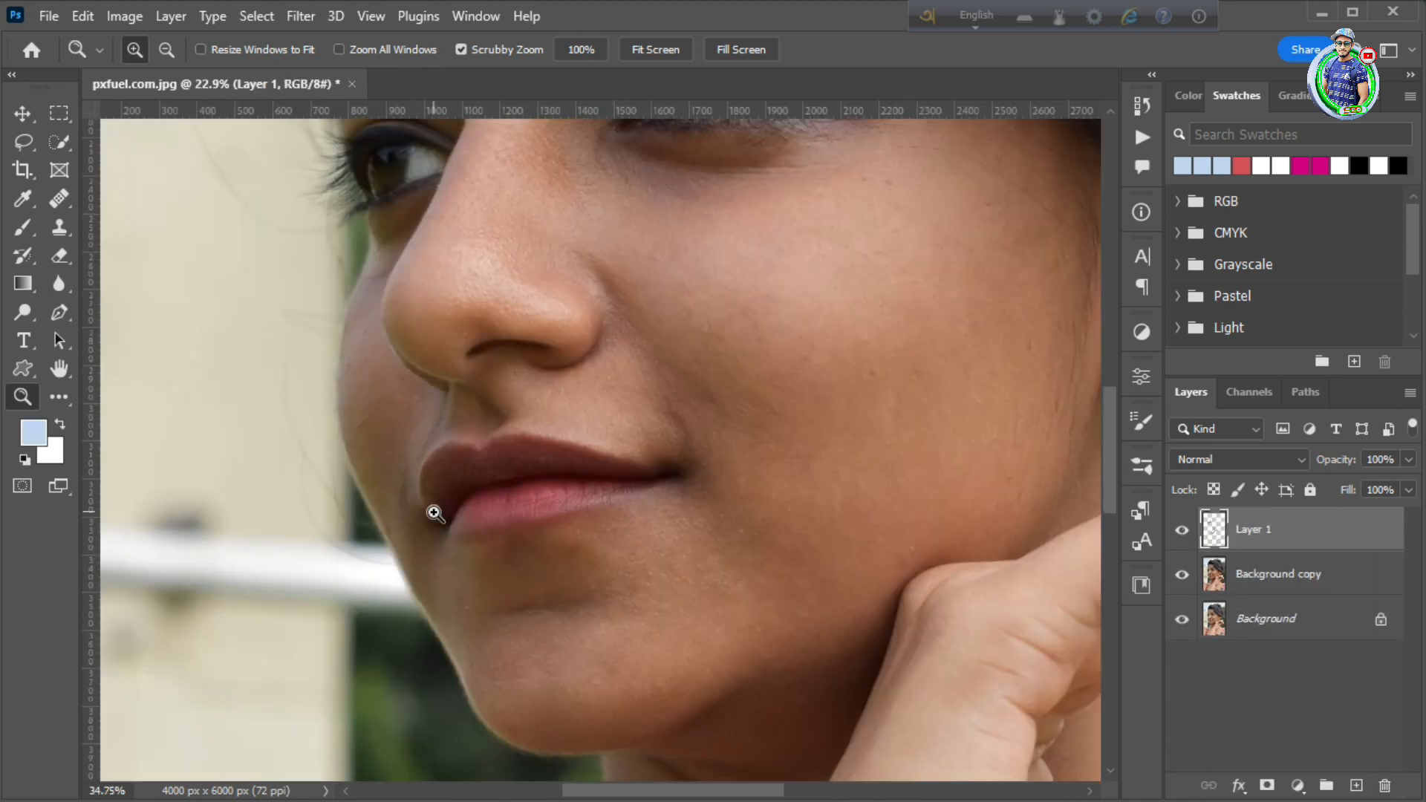
# Step: Create a merged copy of the retouched photo above Layer 1 and brighten it with the Brightness/Contrast adjustment
pyautogui.press('j')
pyautogui.moveTo(614, 415); pyautogui.dragTo(590, 431)
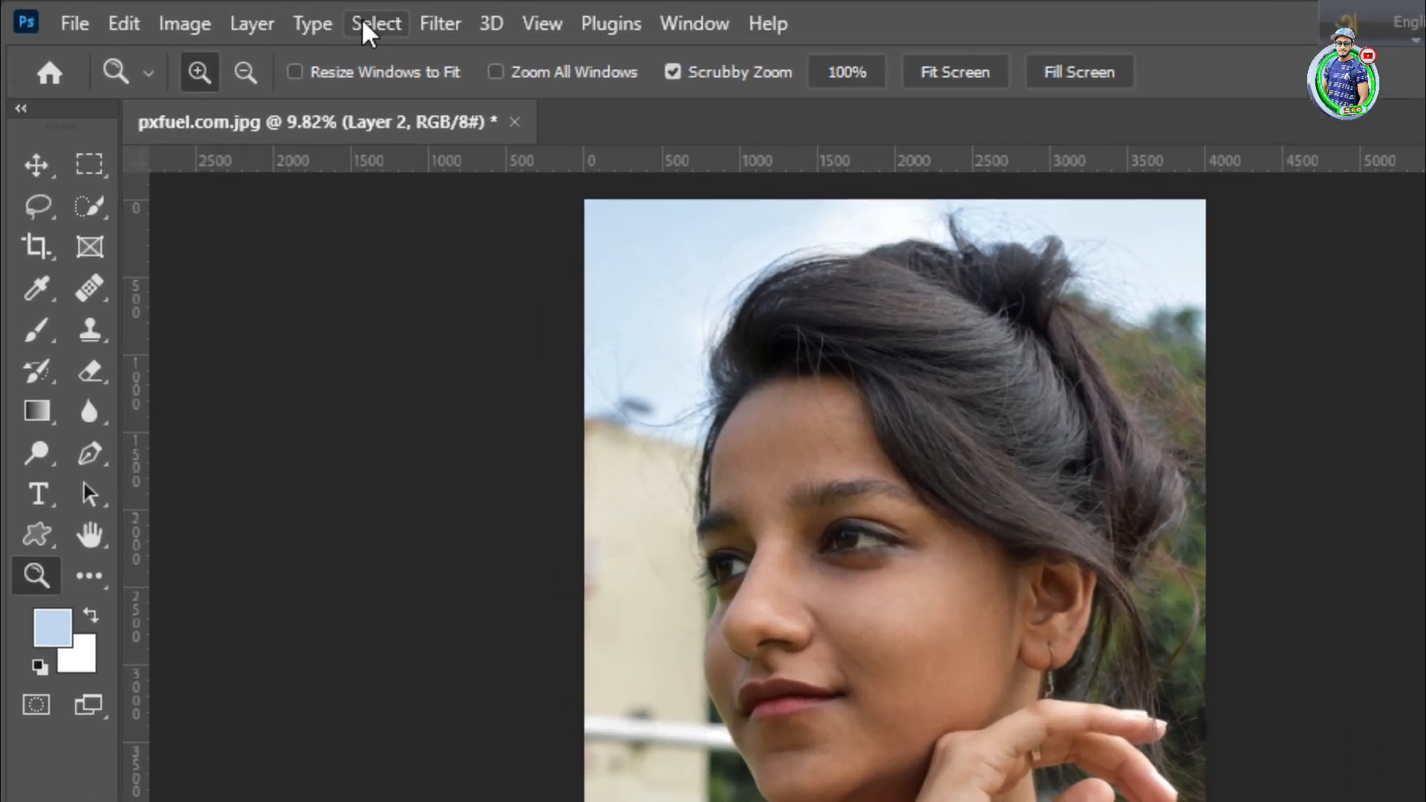
pyautogui.click(125, 14)
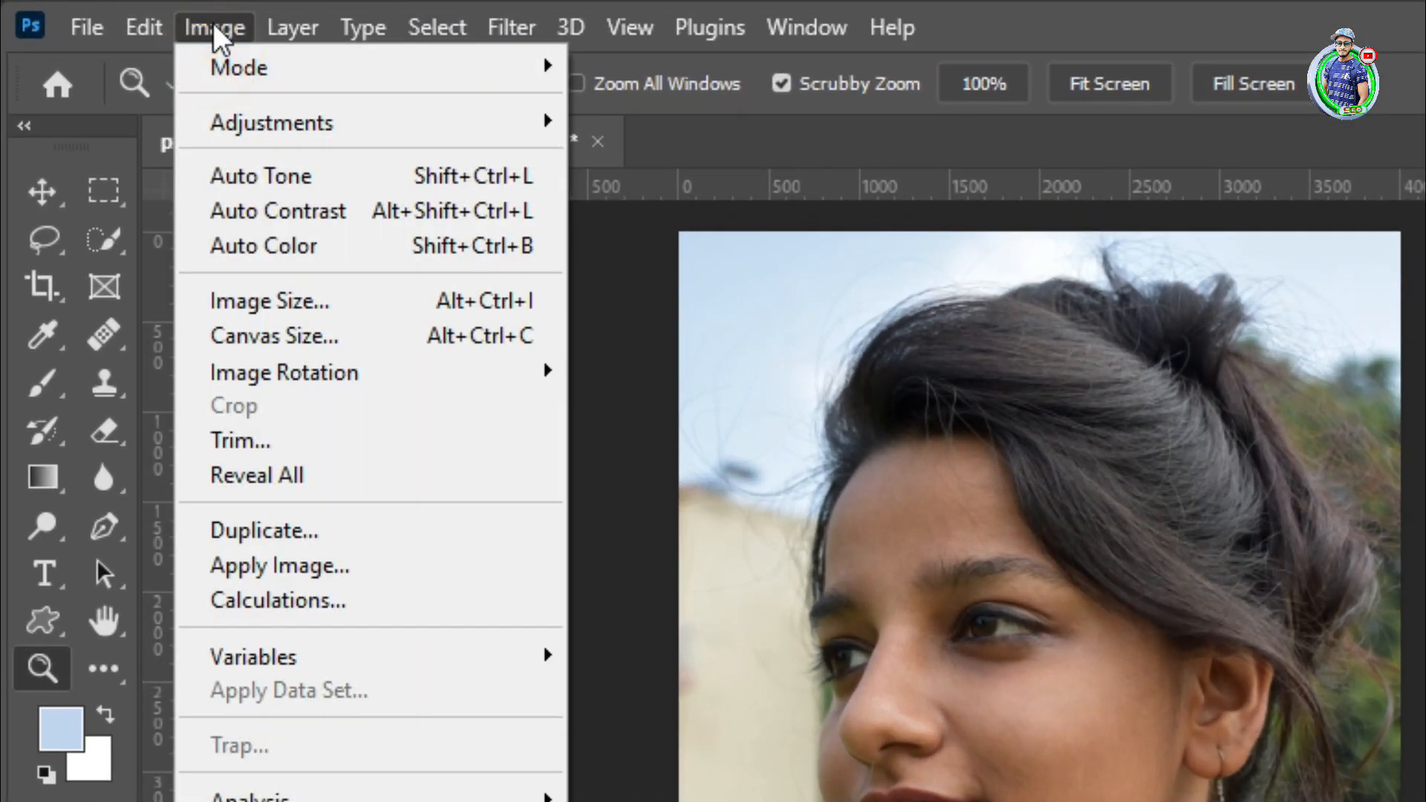
pyautogui.moveTo(279, 120)
pyautogui.click(696, 121)
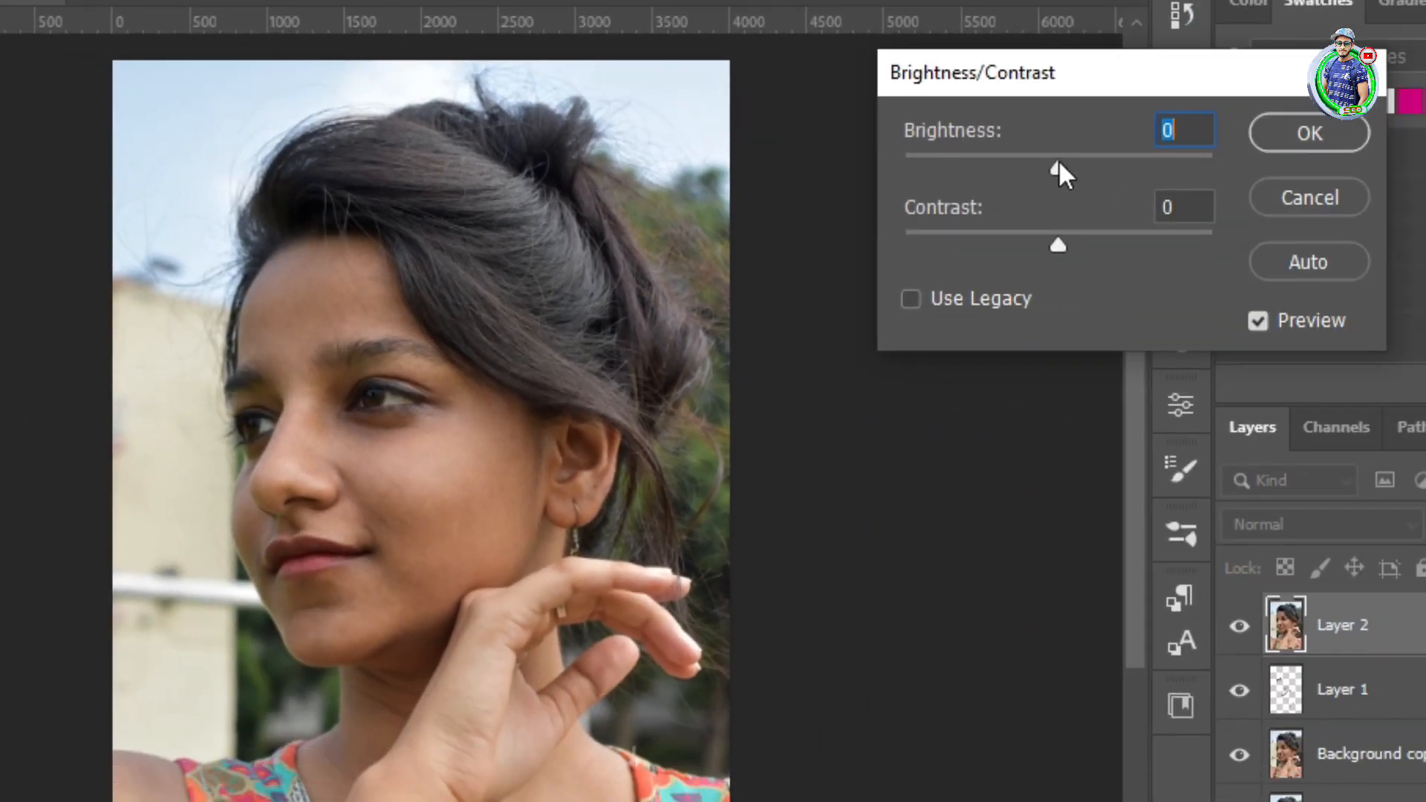
pyautogui.moveTo(1059, 163); pyautogui.dragTo(1110, 168)
pyautogui.click(1303, 127)
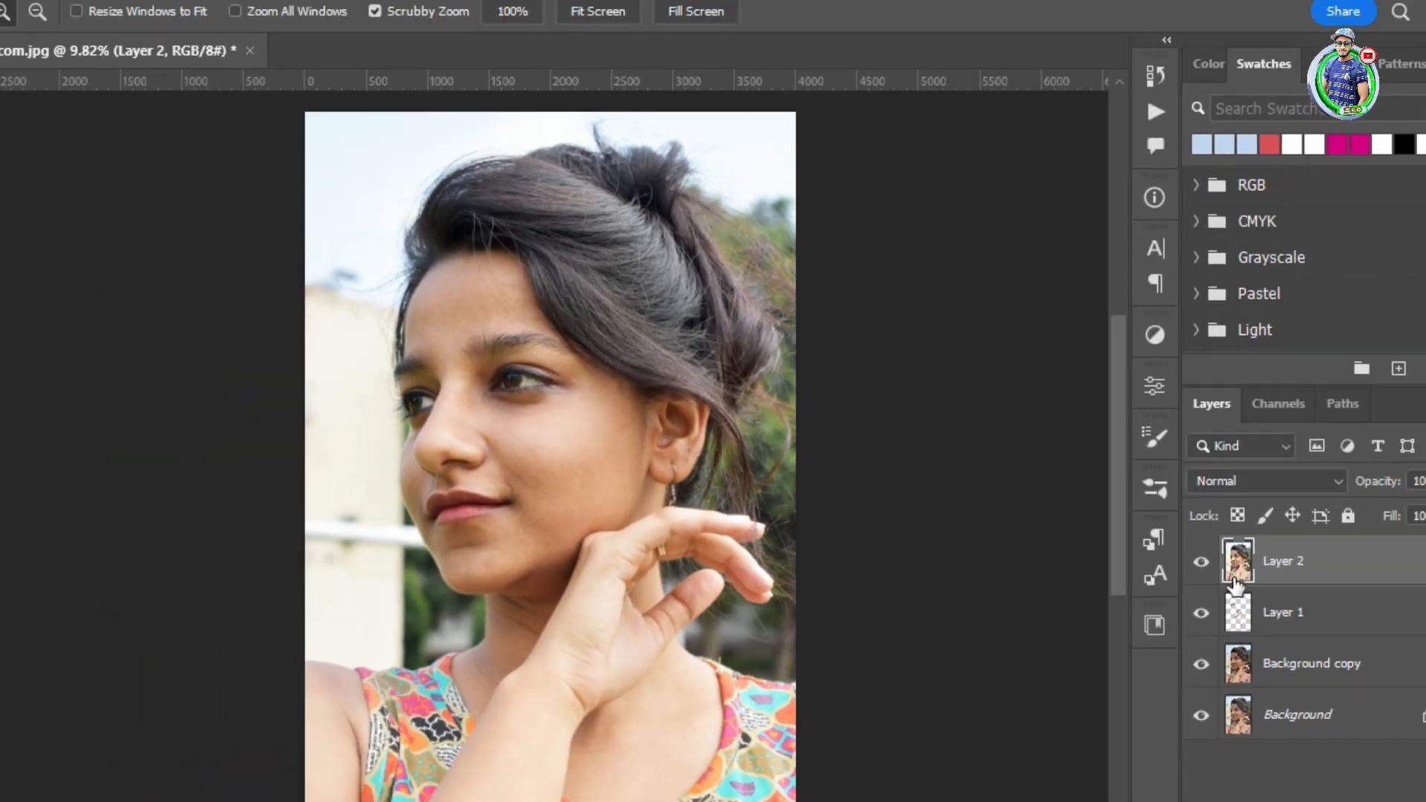
# Step: Toggle Layer 2's visibility to compare the photo before and after brightening
pyautogui.click(1239, 626)
pyautogui.click(1182, 529)
pyautogui.press('v')
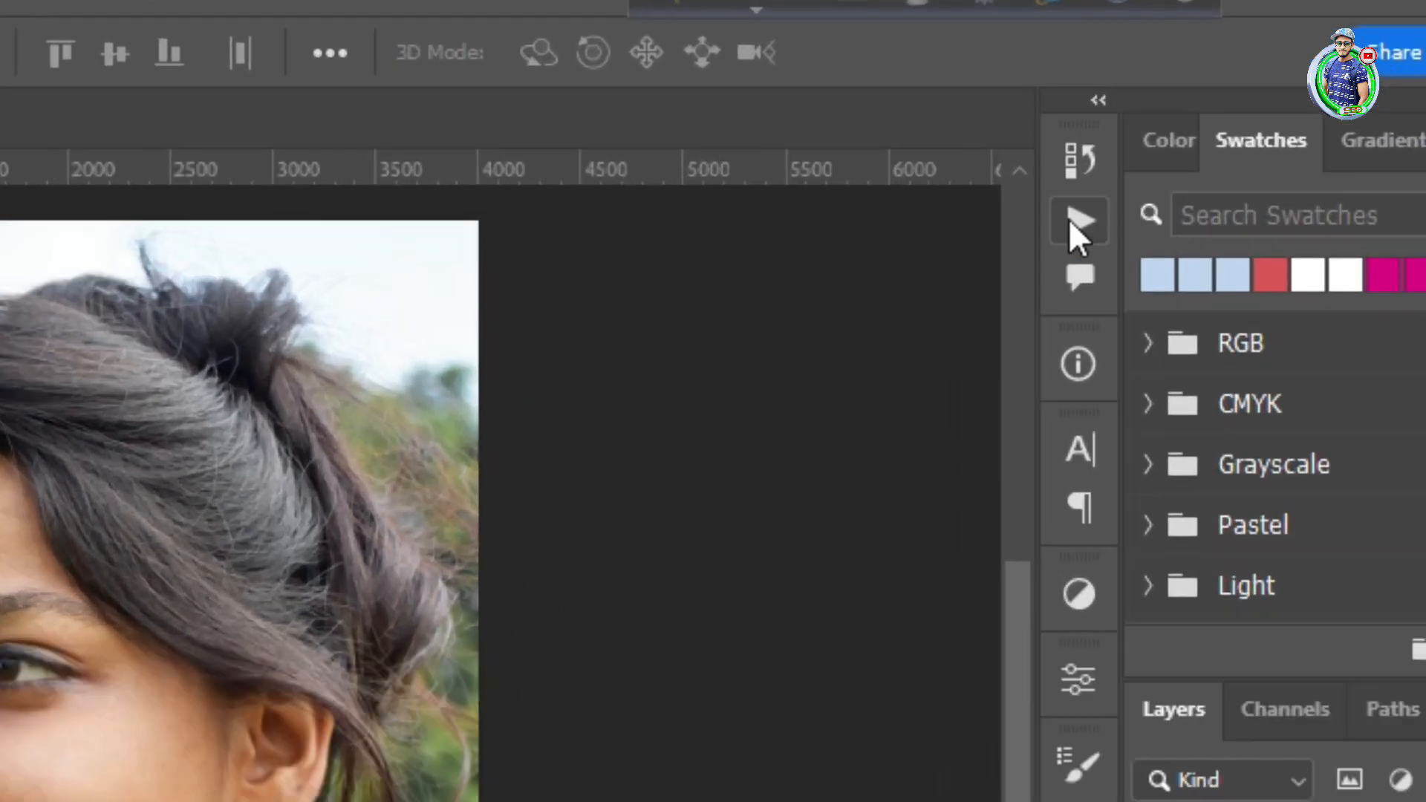
# Step: Run the FS 8-bit frequency separation action on Layer 2 with a Gaussian Blur radius of 8.0 pixels
pyautogui.click(1077, 221)
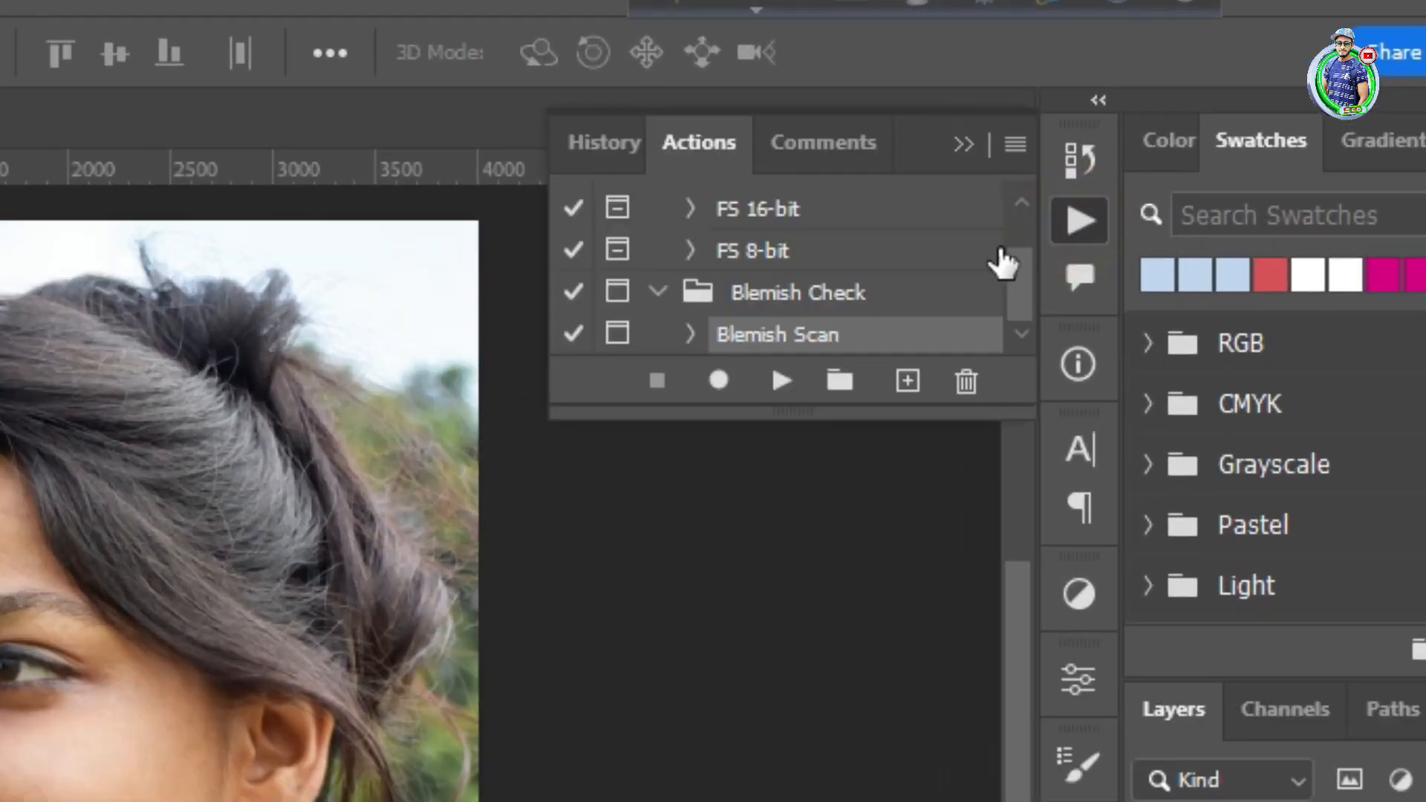
pyautogui.click(658, 291)
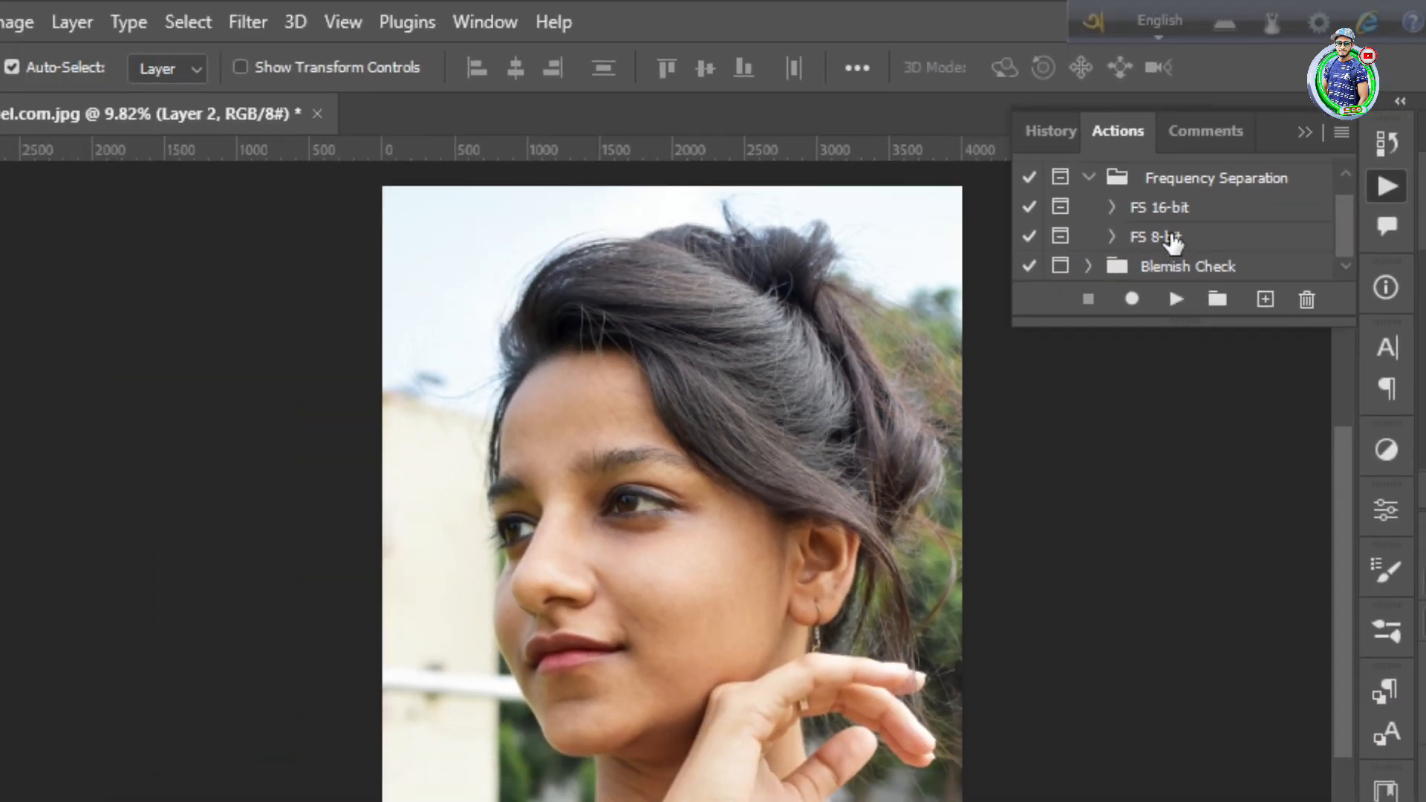
pyautogui.click(1170, 237)
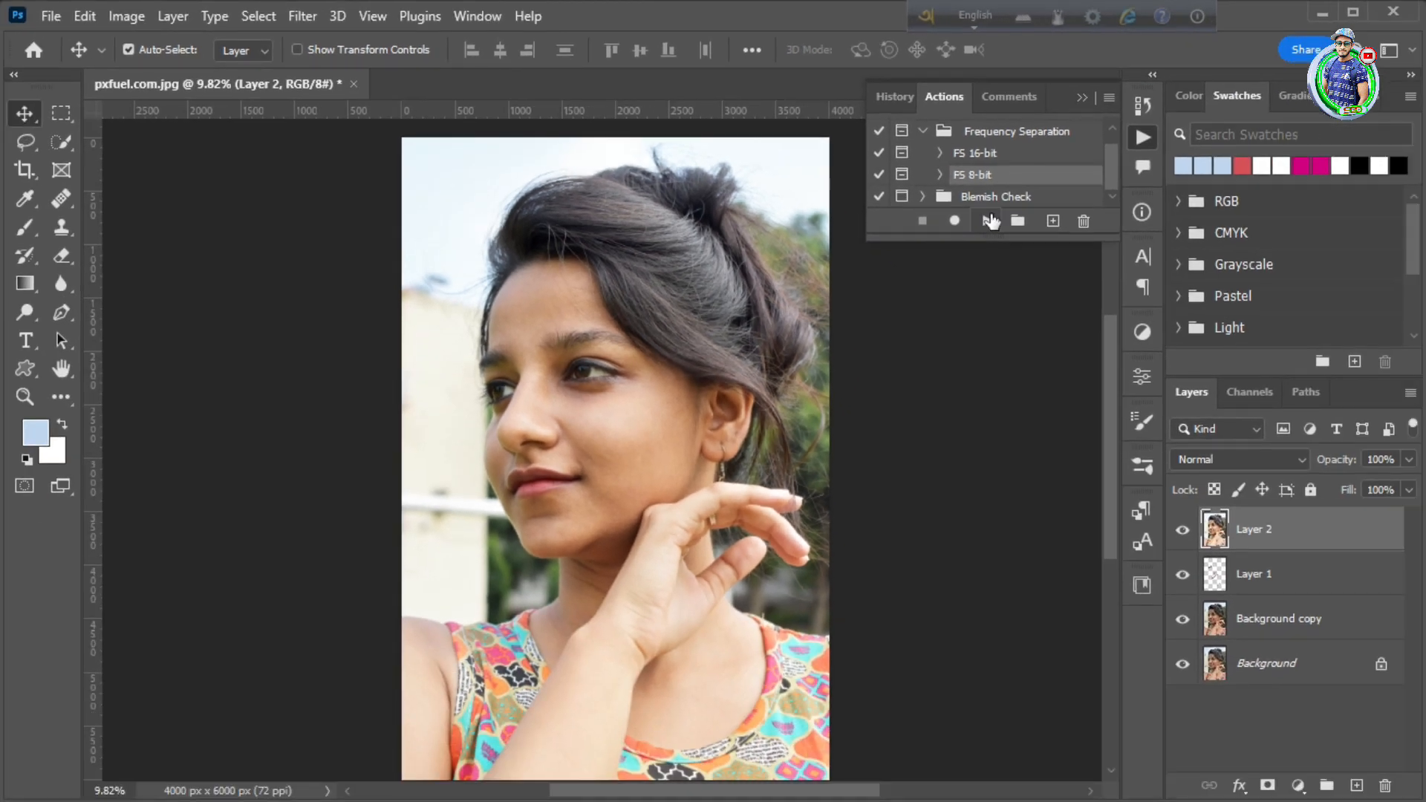
pyautogui.click(991, 218)
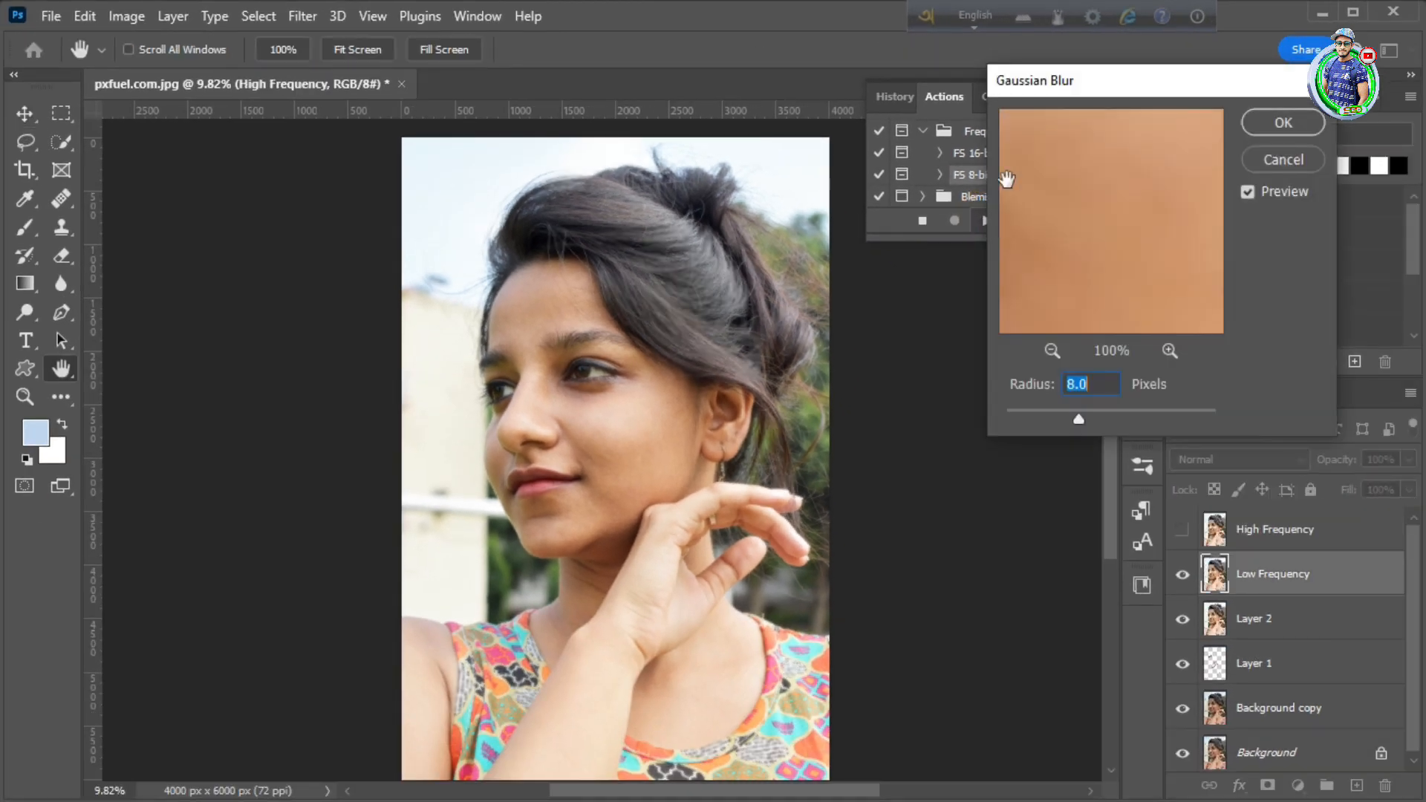
pyautogui.click(1316, 130)
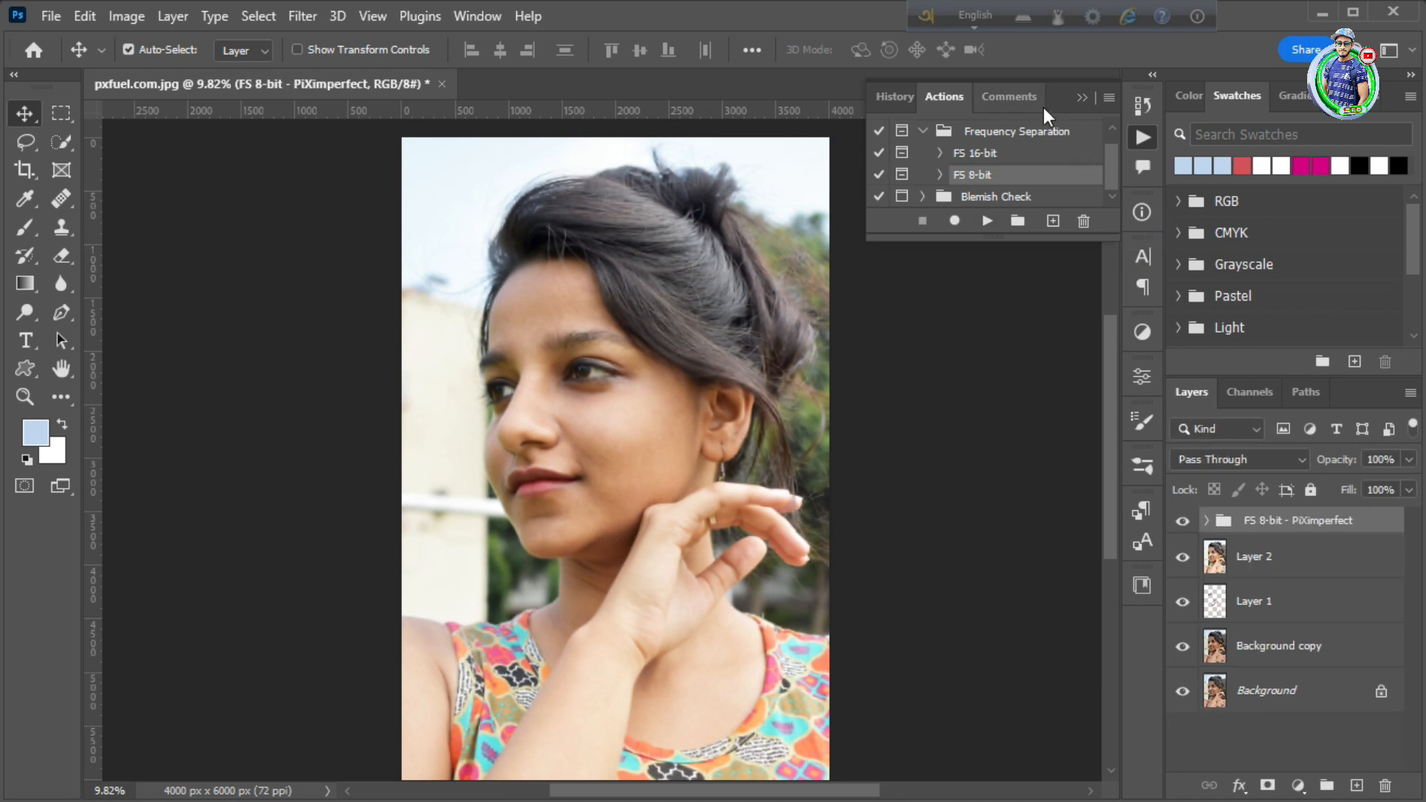
pyautogui.click(1079, 97)
# Step: Expand the FS 8-bit - PiXimperfect group and add a new empty layer above Low Frequency
pyautogui.click(1201, 520)
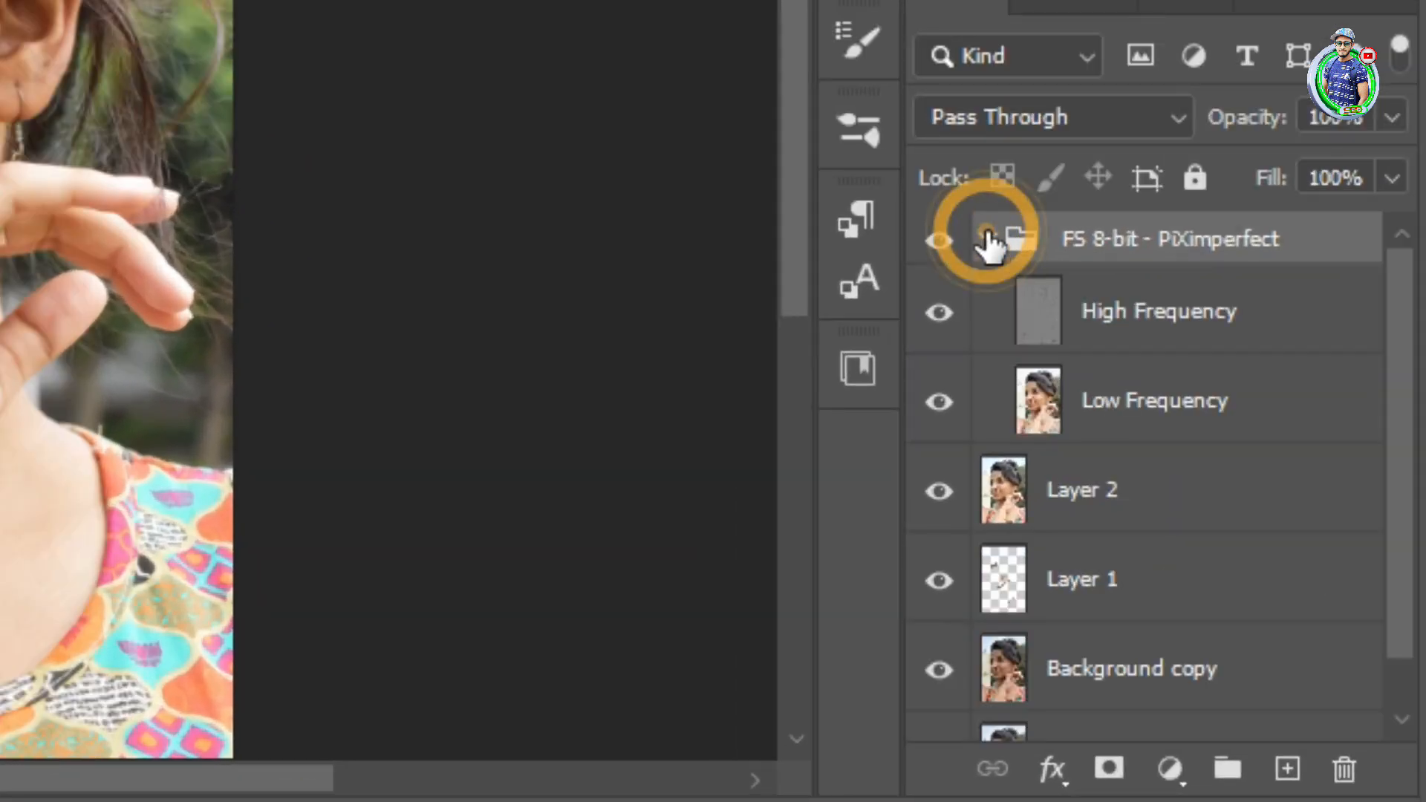
pyautogui.click(1206, 401)
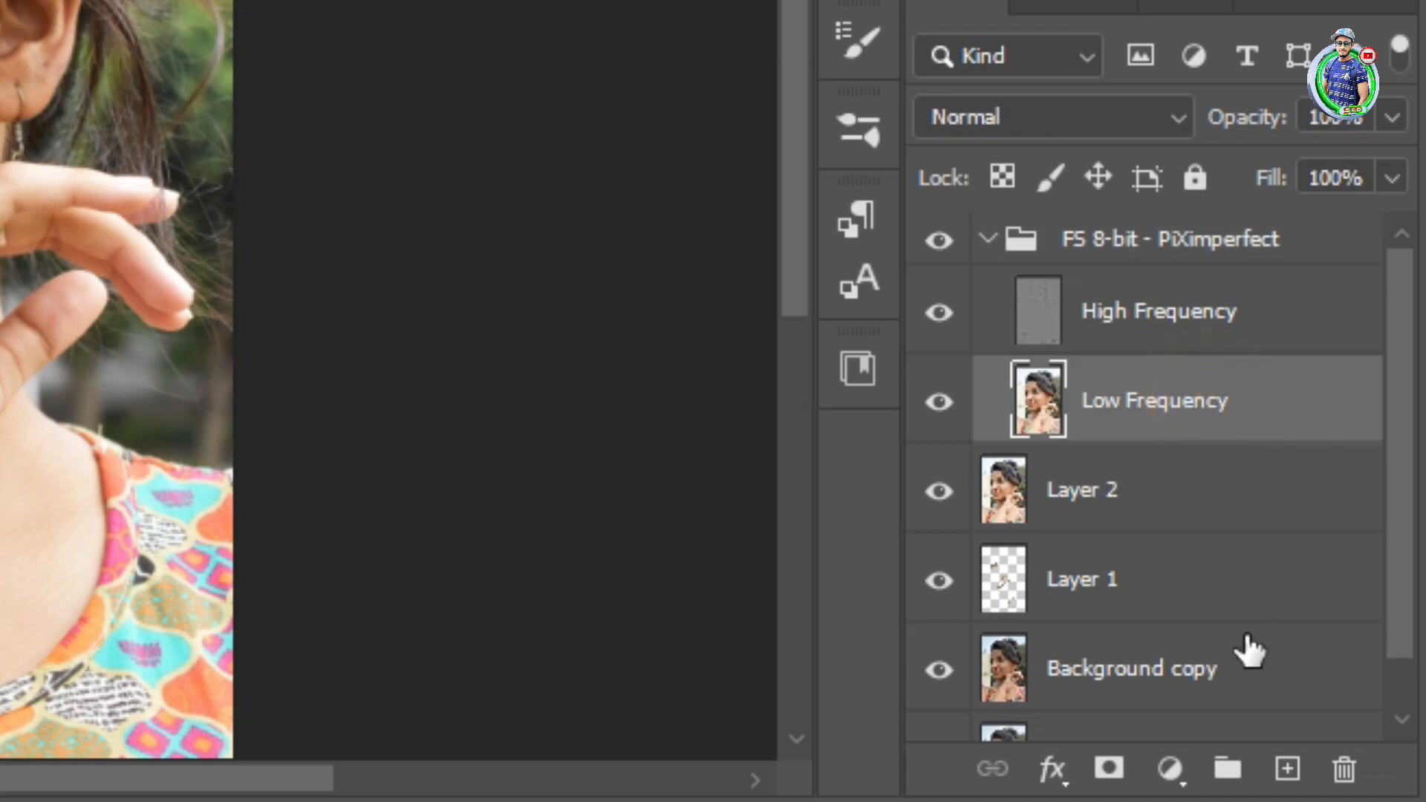
pyautogui.click(1285, 770)
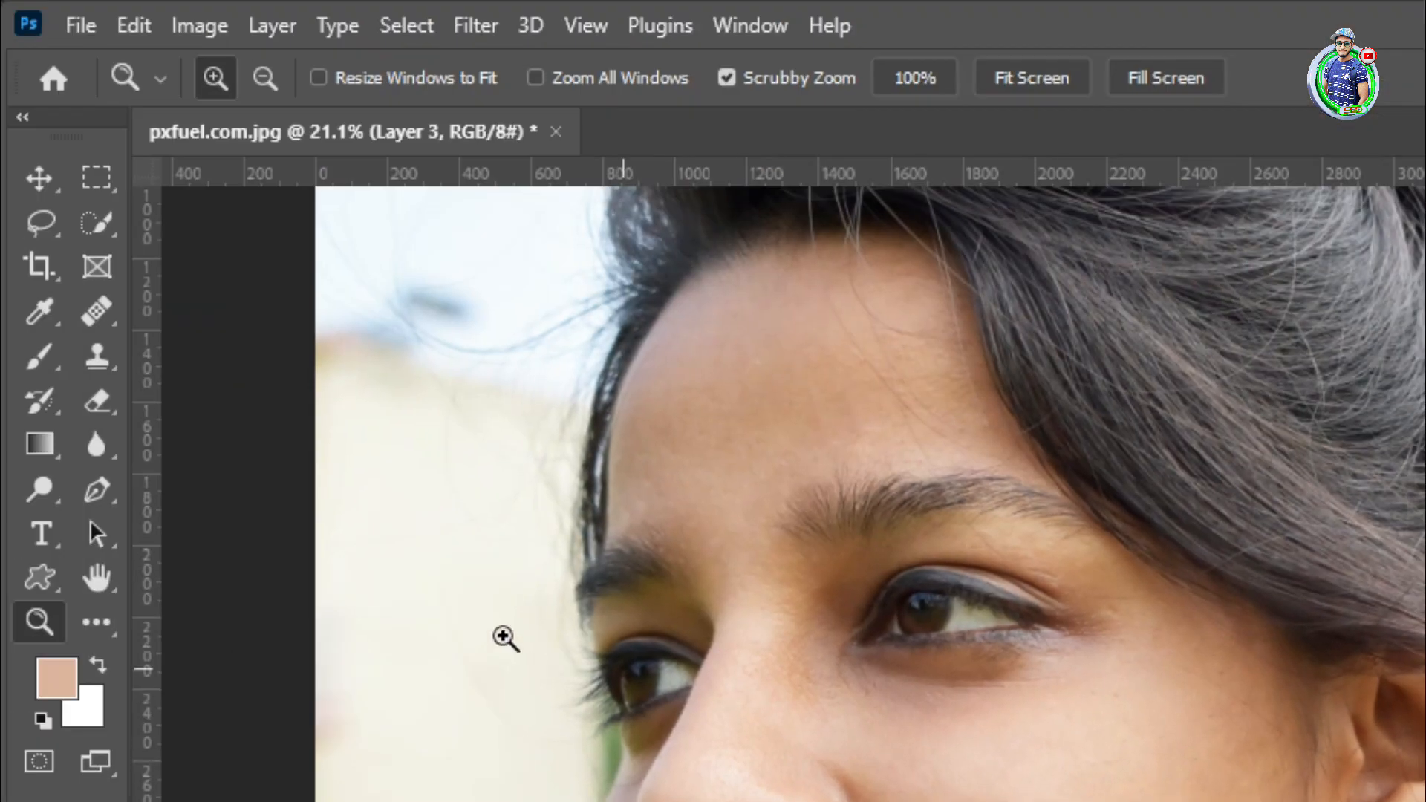
# Step: Set the Brush flow to 2% and paint skin tones over the shadows under the nearer eye and beside the nose bridge
pyautogui.click(46, 360)
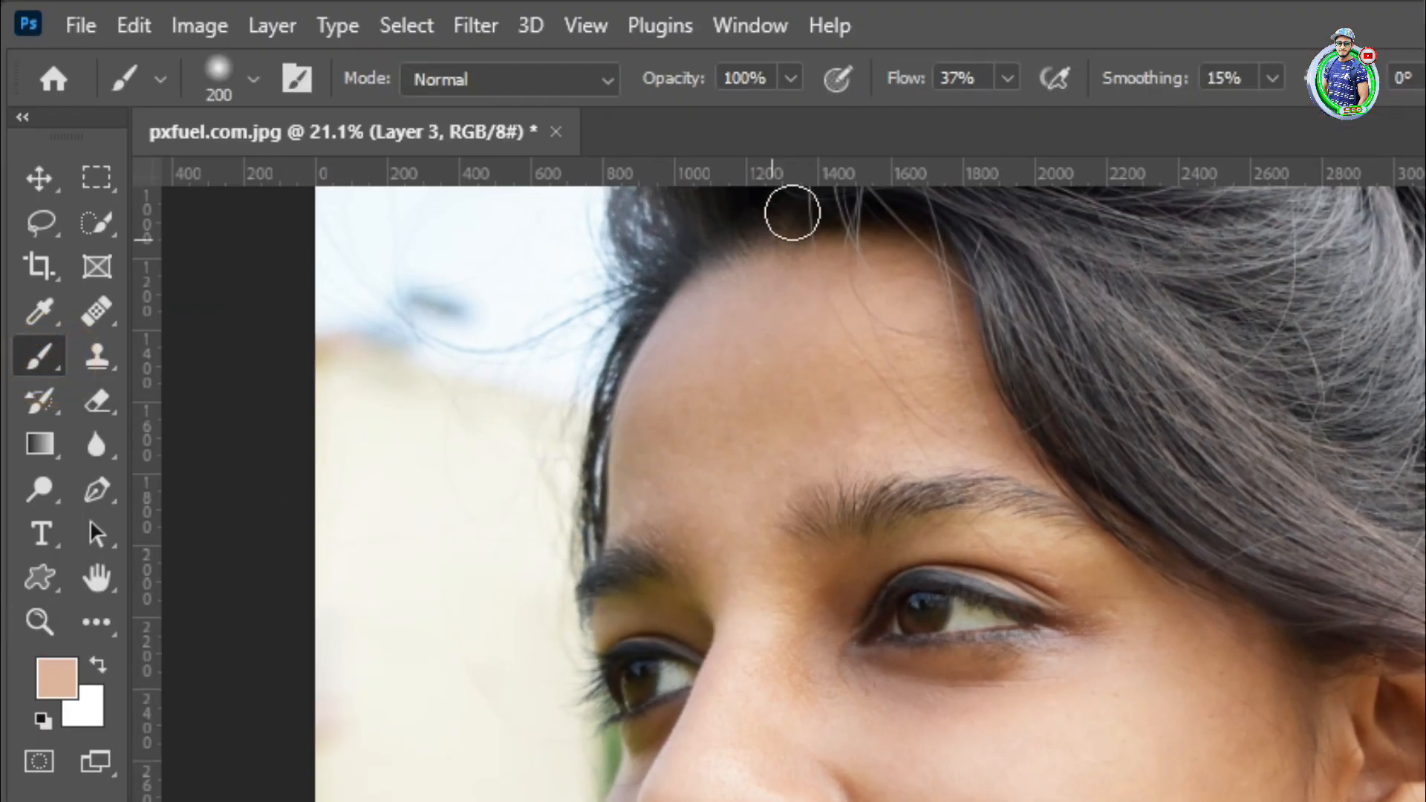
pyautogui.moveTo(908, 80); pyautogui.dragTo(853, 83)
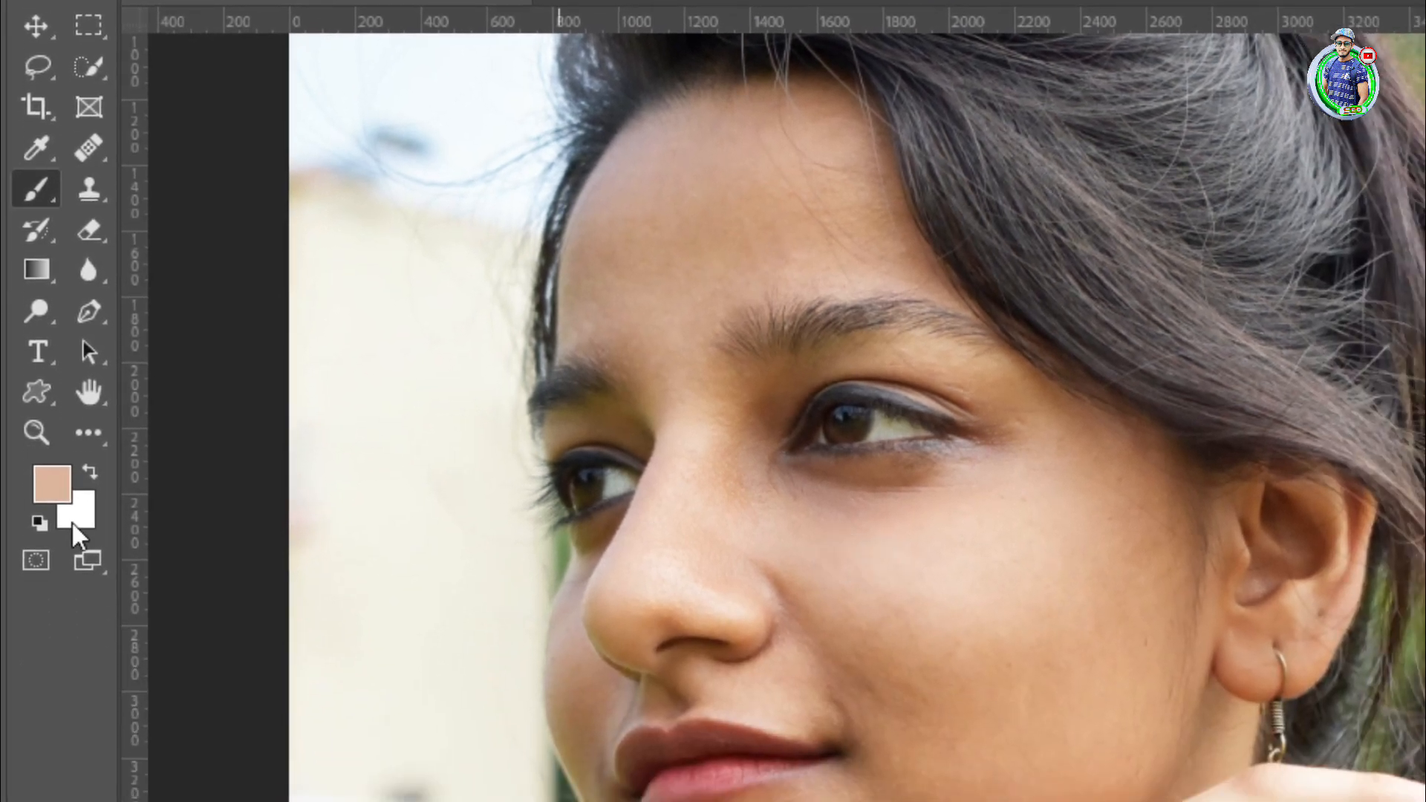
pyautogui.click(36, 432)
pyautogui.click(988, 536)
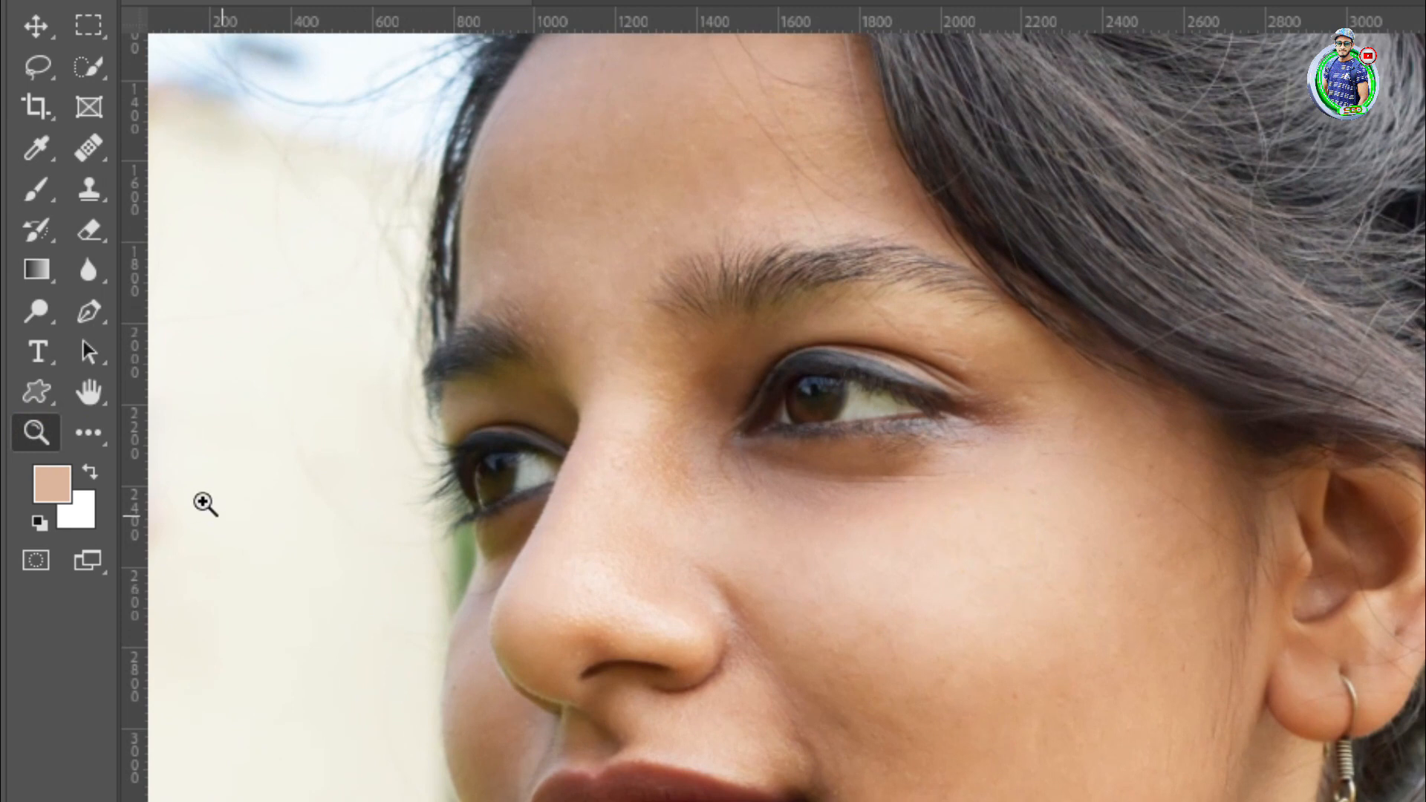
pyautogui.click(37, 195)
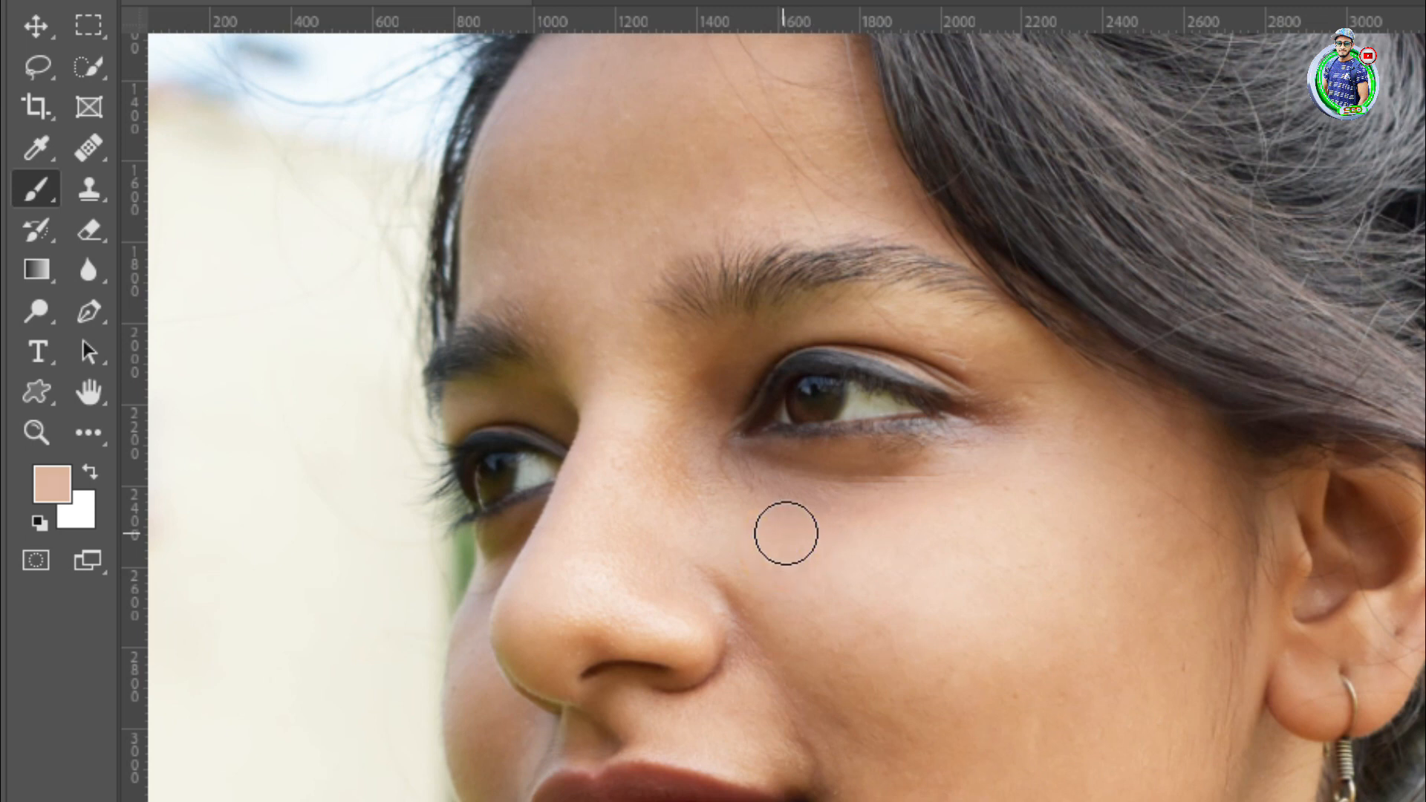
pyautogui.moveTo(740, 464)
pyautogui.mouseDown()
pyautogui.moveTo(770, 480)
pyautogui.moveTo(942, 472)
pyautogui.mouseUp()
pyautogui.moveTo(857, 482)
pyautogui.mouseDown()
pyautogui.moveTo(918, 467)
pyautogui.moveTo(818, 486)
pyautogui.mouseUp()
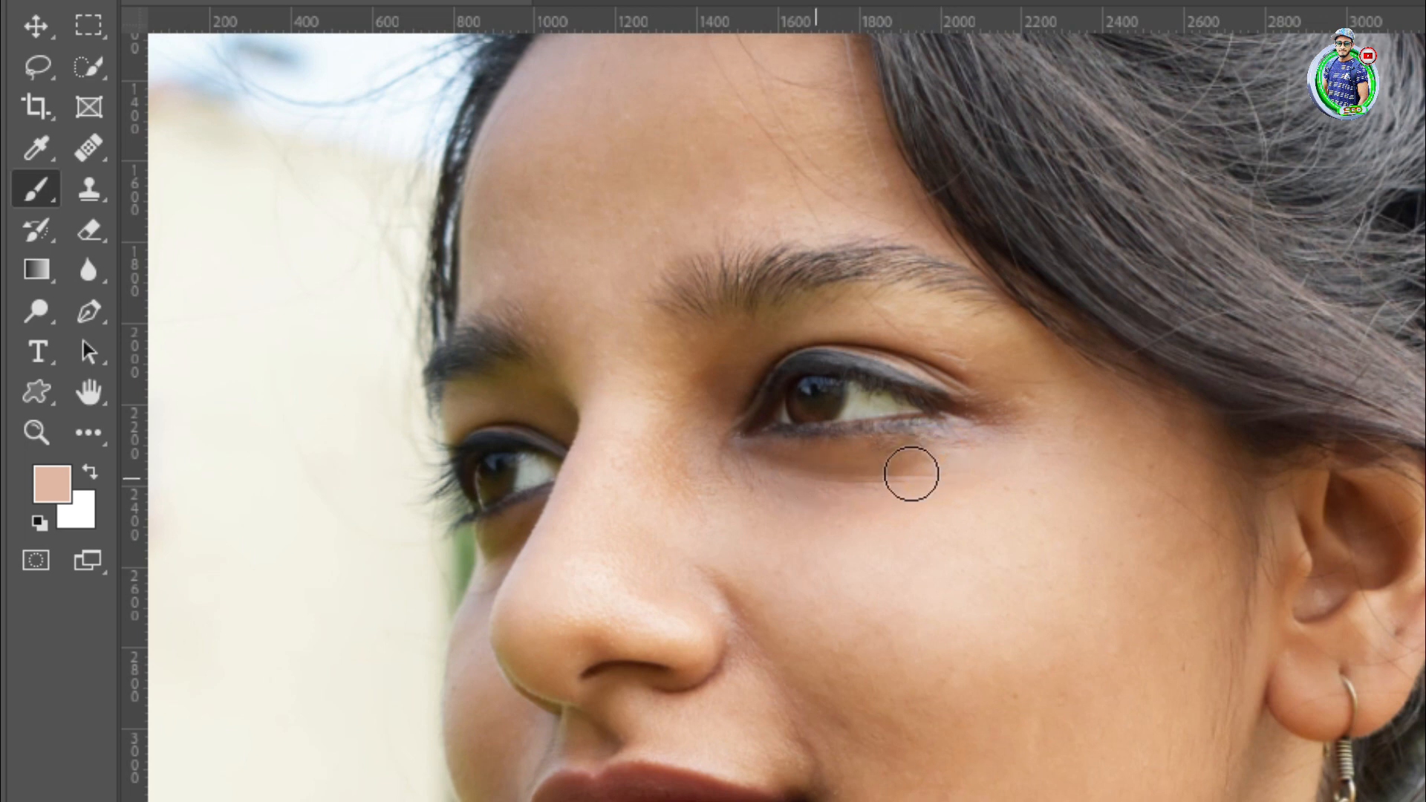
pyautogui.moveTo(926, 464); pyautogui.dragTo(817, 476)
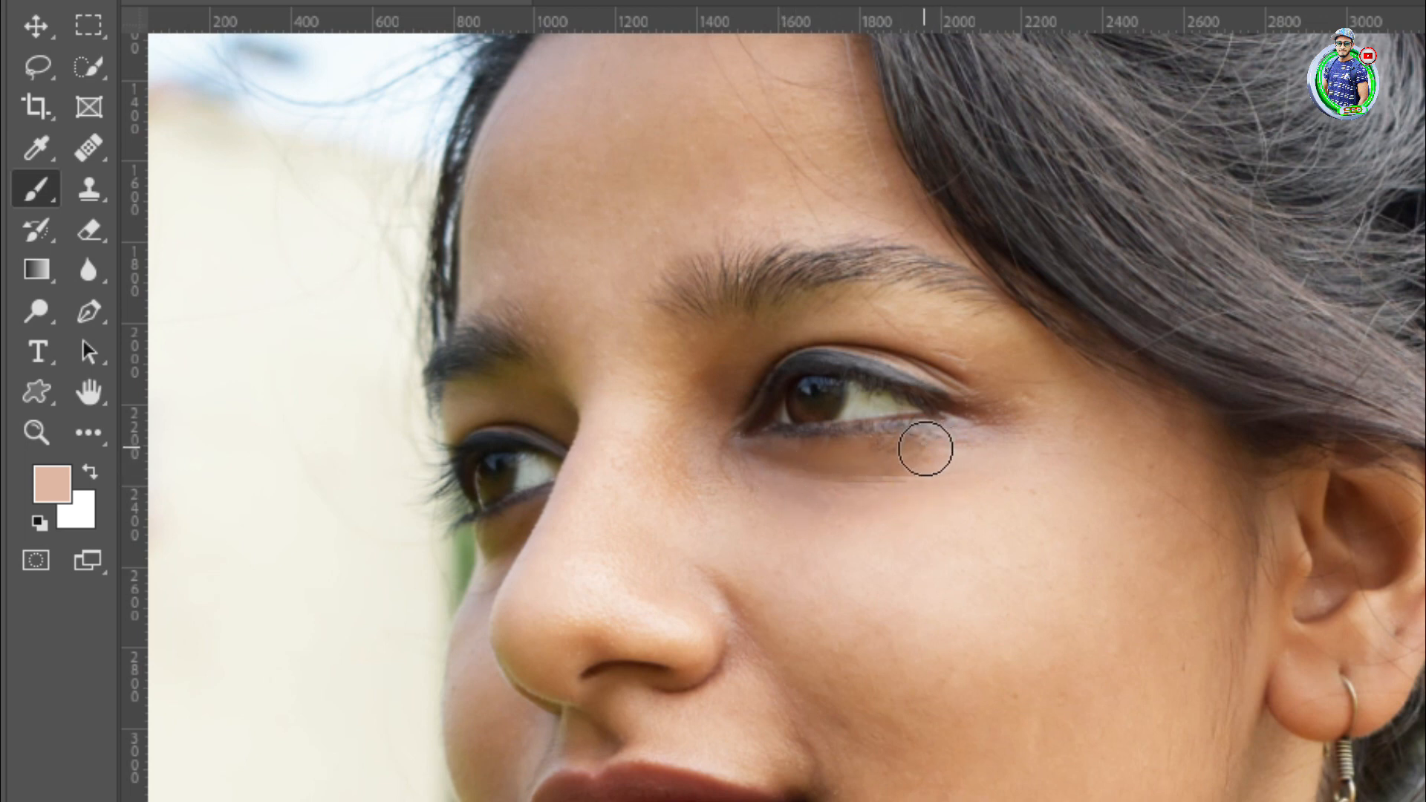
pyautogui.moveTo(1035, 404)
pyautogui.mouseDown()
pyautogui.moveTo(984, 432)
pyautogui.moveTo(923, 417)
pyautogui.mouseUp()
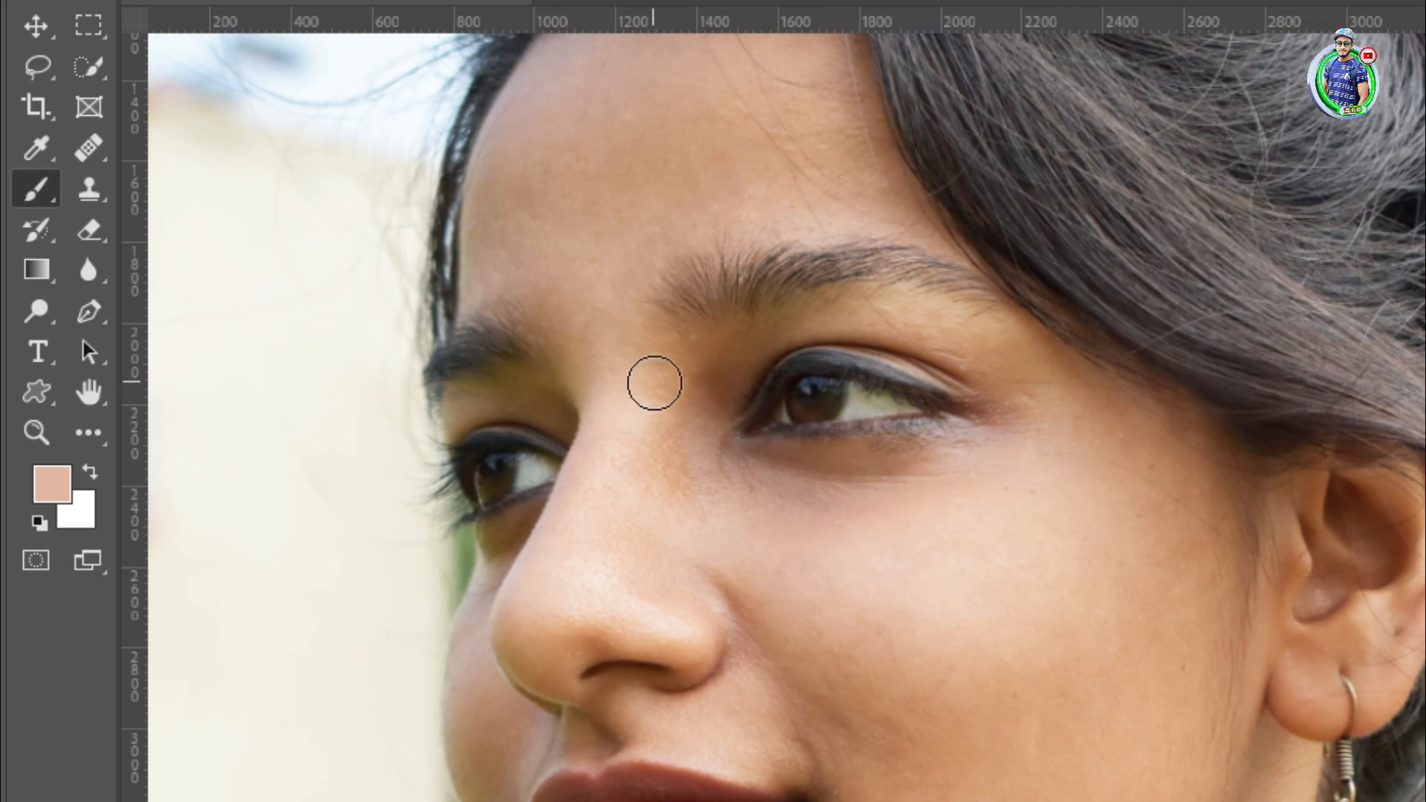
pyautogui.keyDown('alt'); pyautogui.click(667, 385); pyautogui.keyUp('alt')
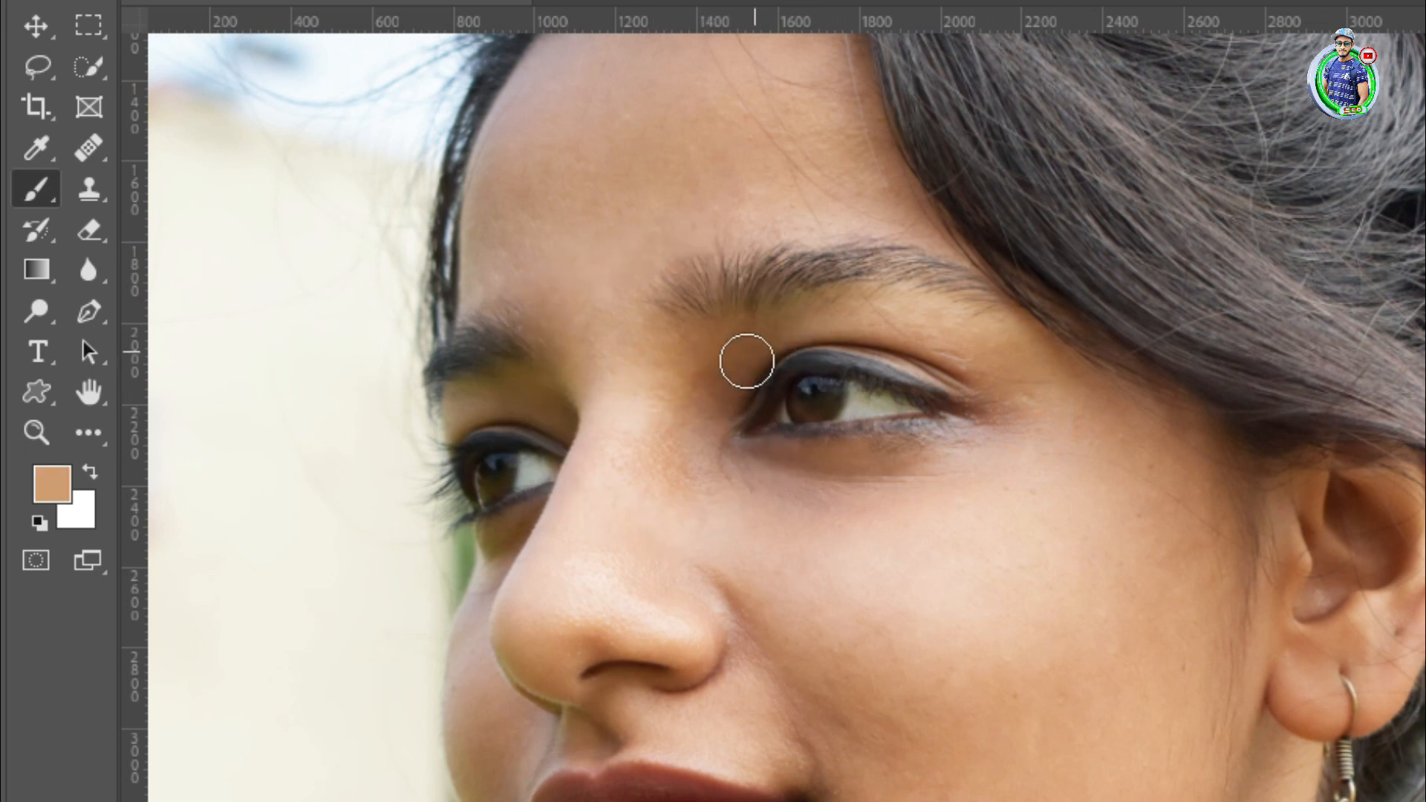
pyautogui.click(673, 437)
# Step: Toggle Layer 3's visibility repeatedly to compare the under-eye skin with and without the painted tones
pyautogui.hotkey('ctrl', ',')
pyautogui.hotkey('ctrl', ',')
pyautogui.hotkey('ctrl', ',')
pyautogui.hotkey('ctrl', ',')
pyautogui.hotkey('ctrl', ',')
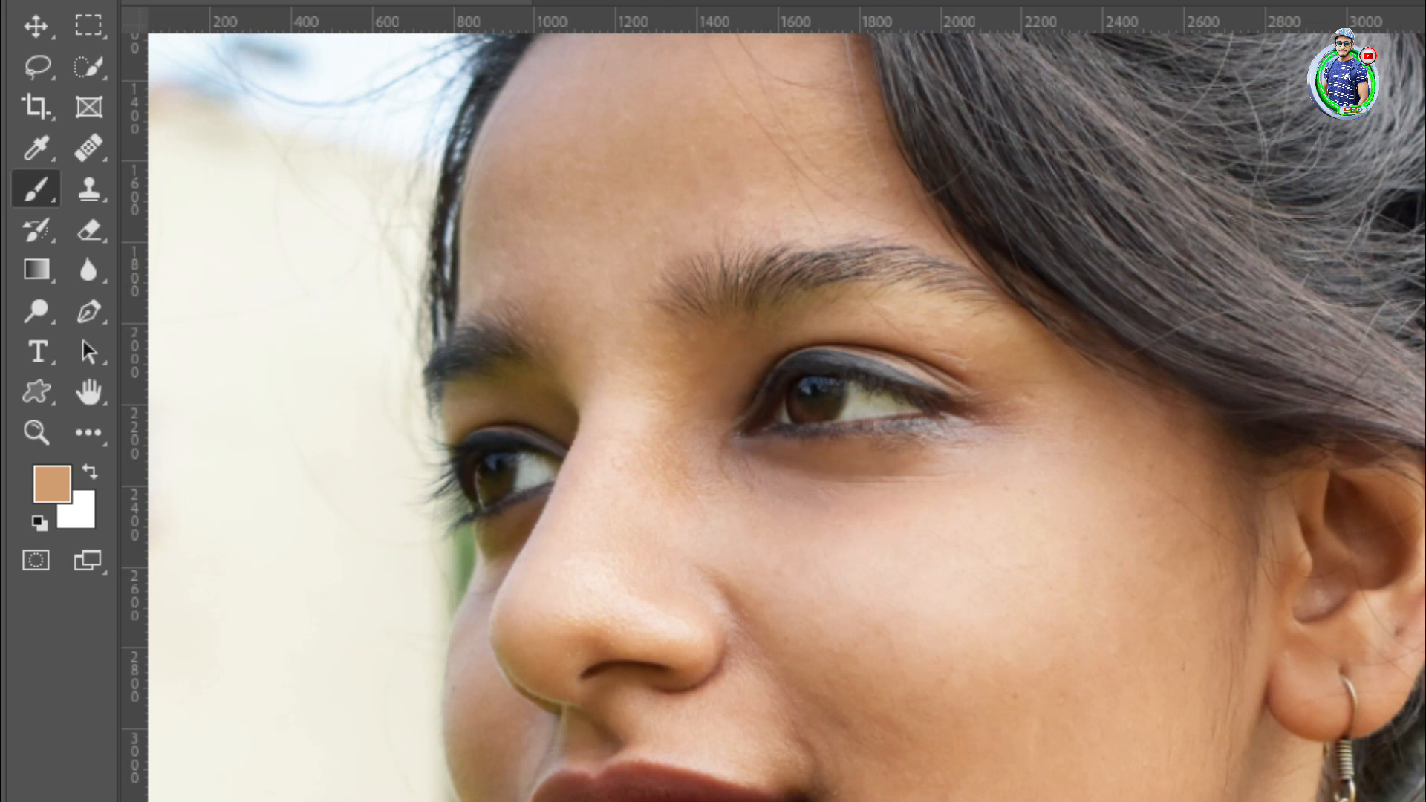
pyautogui.hotkey('ctrl', ',')
# Step: Even out the skin under the eye and on the cheek, chin and neck by painting with locally sampled skin tones
pyautogui.keyDown('alt'); pyautogui.click(809, 543); pyautogui.keyUp('alt')
pyautogui.scroll(-2, 809, 543)
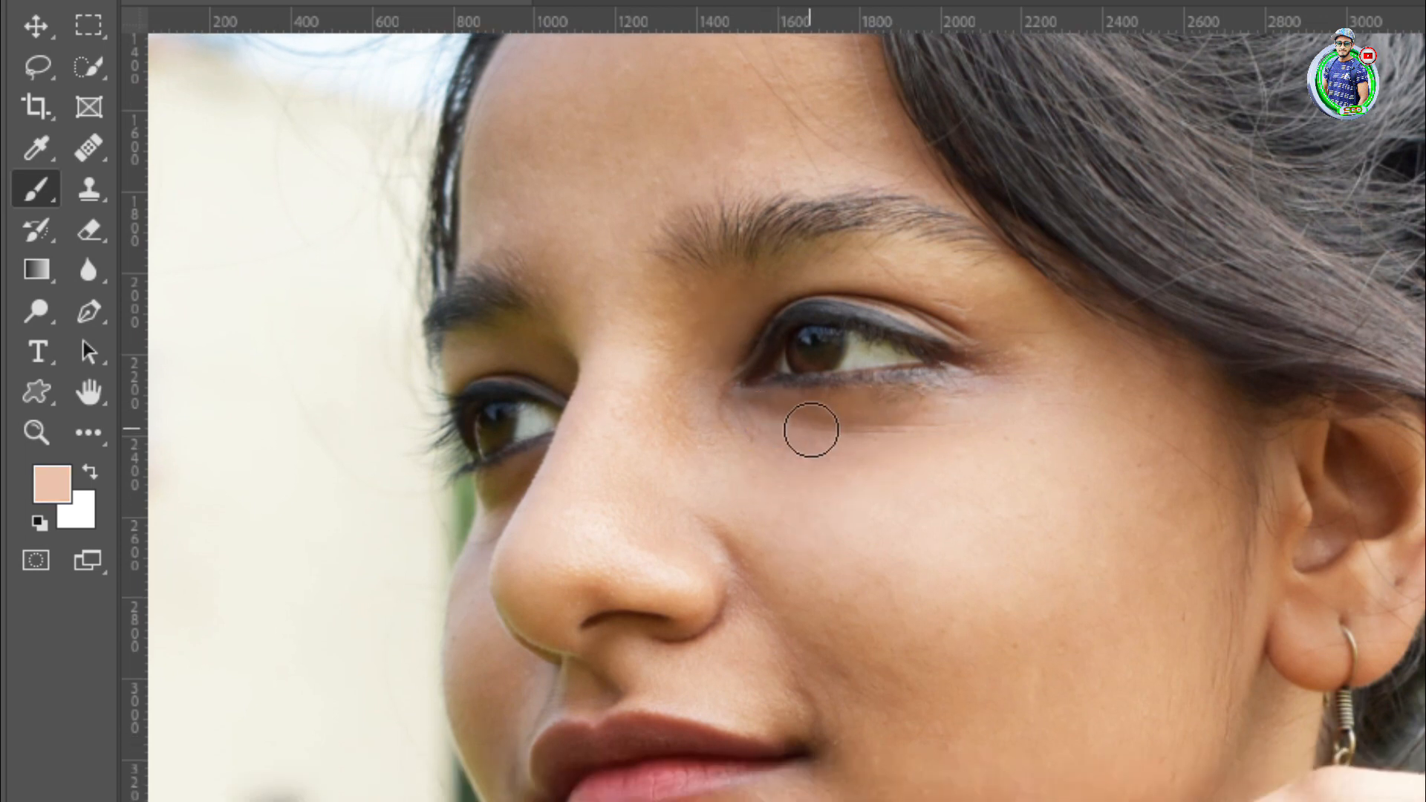
pyautogui.scroll(-6, 680, 459)
pyautogui.scroll(1, 560, 574)
pyautogui.keyDown('alt'); pyautogui.click(917, 628); pyautogui.keyUp('alt')
pyautogui.scroll(-6, 835, 618)
pyautogui.keyDown('alt'); pyautogui.click(742, 520); pyautogui.keyUp('alt')
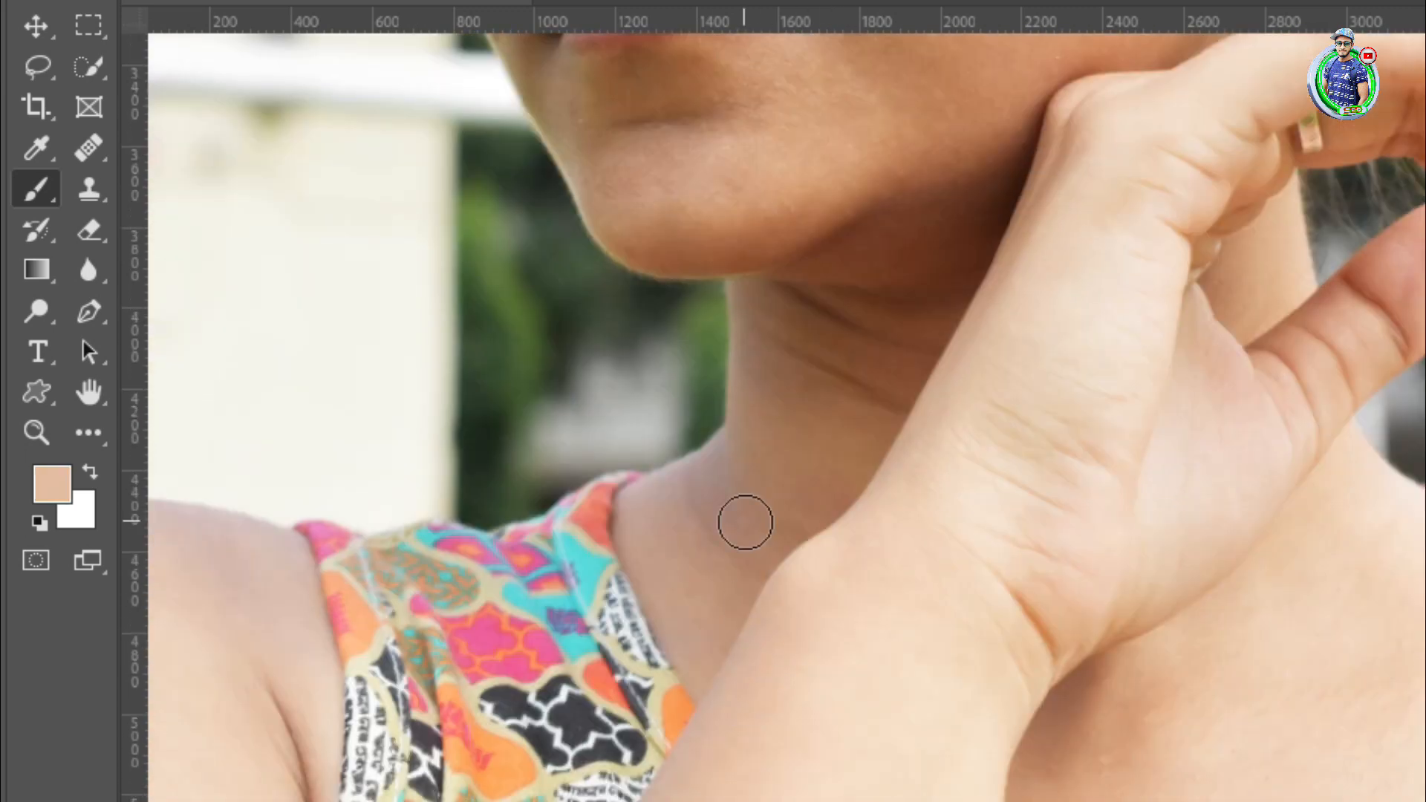
pyautogui.scroll(2, 847, 388)
pyautogui.keyDown('alt'); pyautogui.click(835, 399); pyautogui.keyUp('alt')
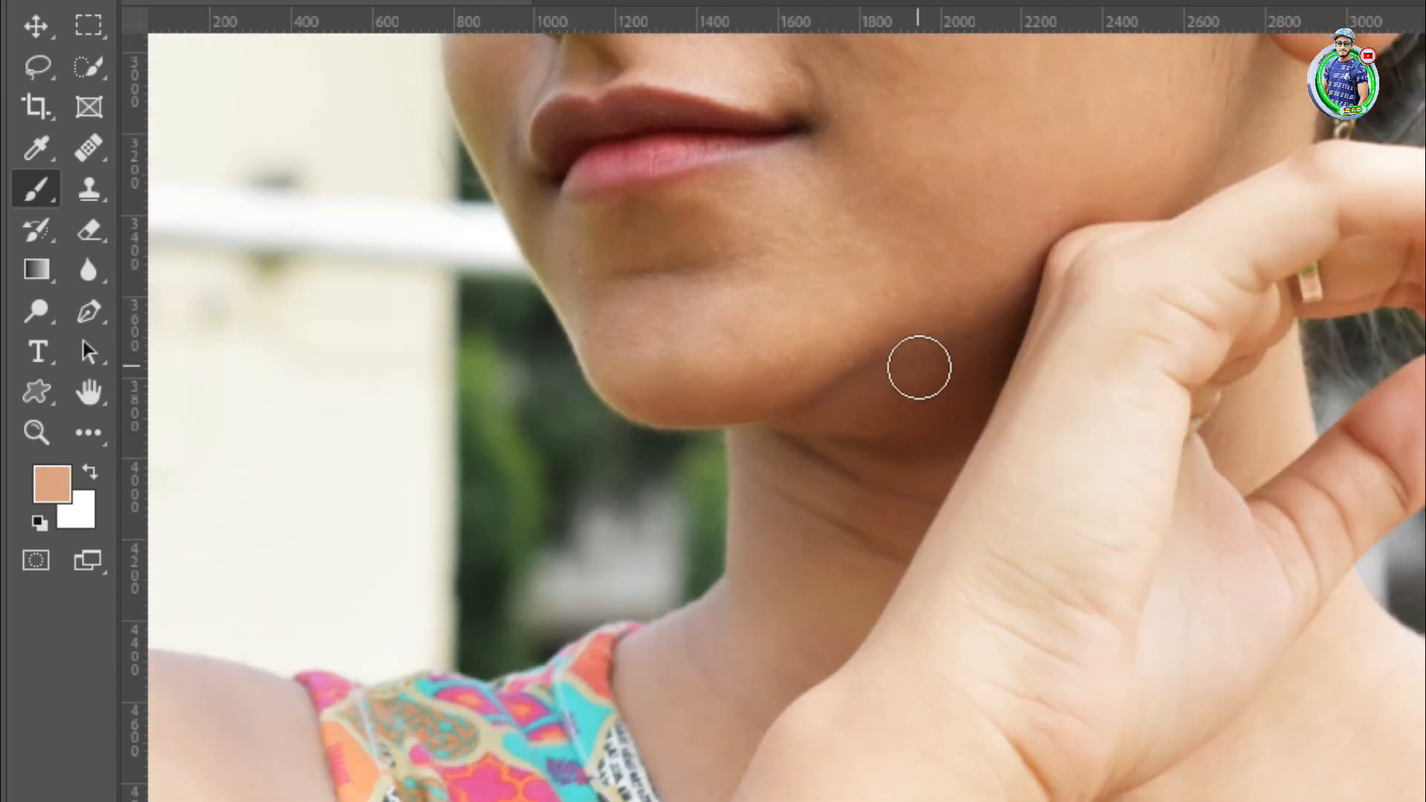
pyautogui.scroll(-3, 973, 646)
pyautogui.scroll(2, 818, 491)
pyautogui.keyDown('alt'); pyautogui.click(686, 574); pyautogui.keyUp('alt')
# Step: Paint sampled skin tones around the mouth, beside the nose and under the farther eye to soften the uneven patches
pyautogui.scroll(8, 760, 779)
pyautogui.keyDown('alt'); pyautogui.click(802, 762); pyautogui.keyUp('alt')
pyautogui.scroll(1, 789, 736)
pyautogui.keyDown('alt'); pyautogui.click(669, 538); pyautogui.keyUp('alt')
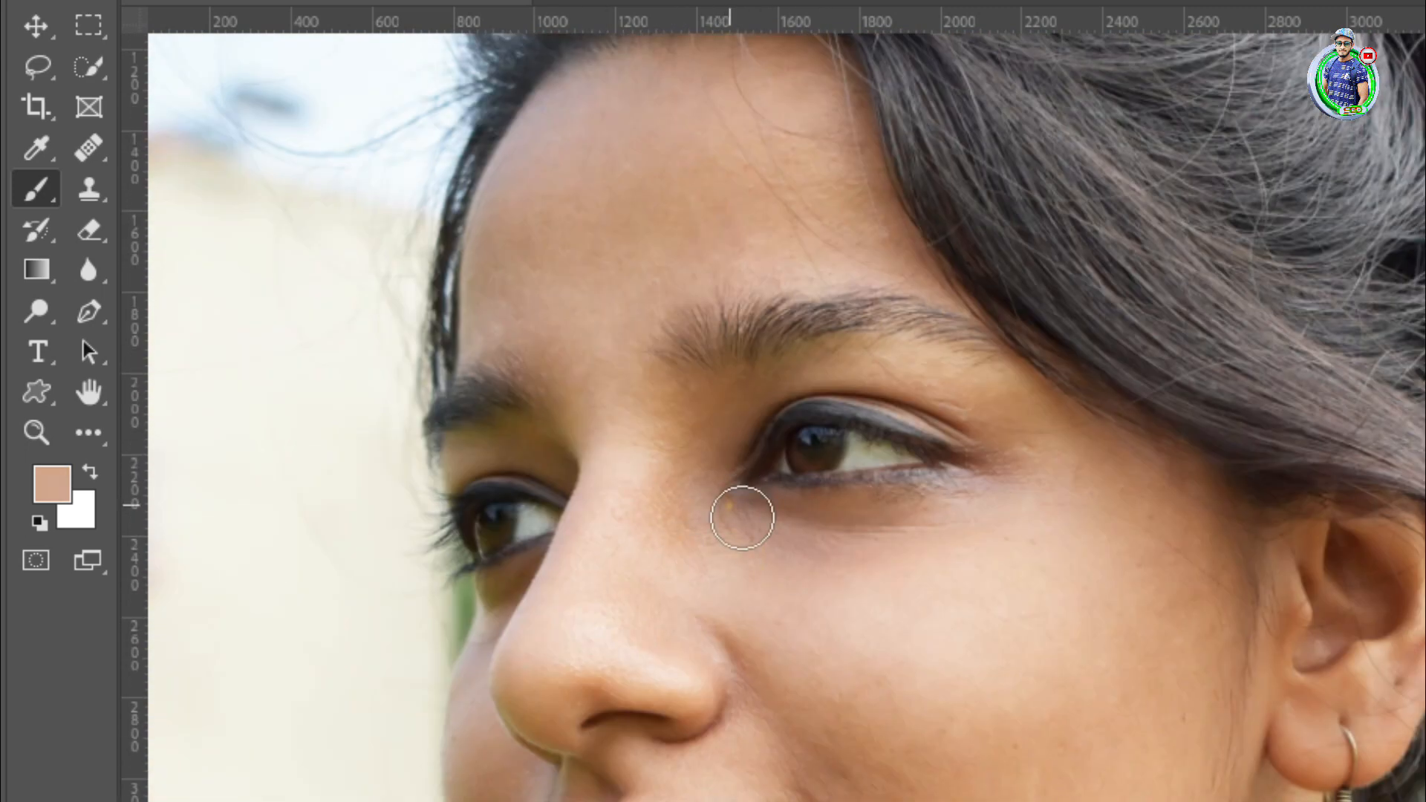
pyautogui.press('z')
pyautogui.moveTo(711, 550)
pyautogui.mouseDown()
pyautogui.moveTo(634, 586)
pyautogui.moveTo(837, 595)
pyautogui.mouseUp()
pyautogui.press('b')
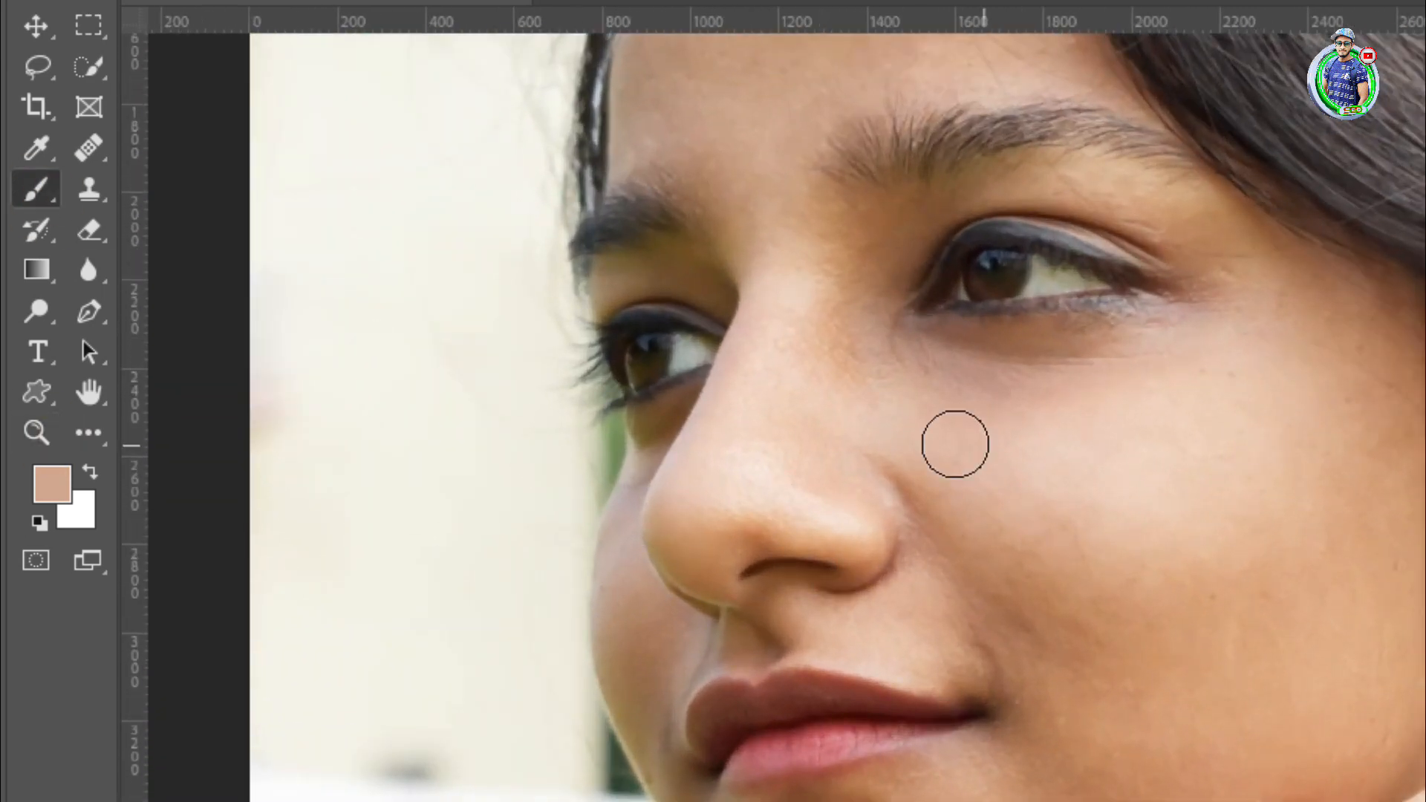
pyautogui.keyDown('alt'); pyautogui.click(665, 413); pyautogui.keyUp('alt')
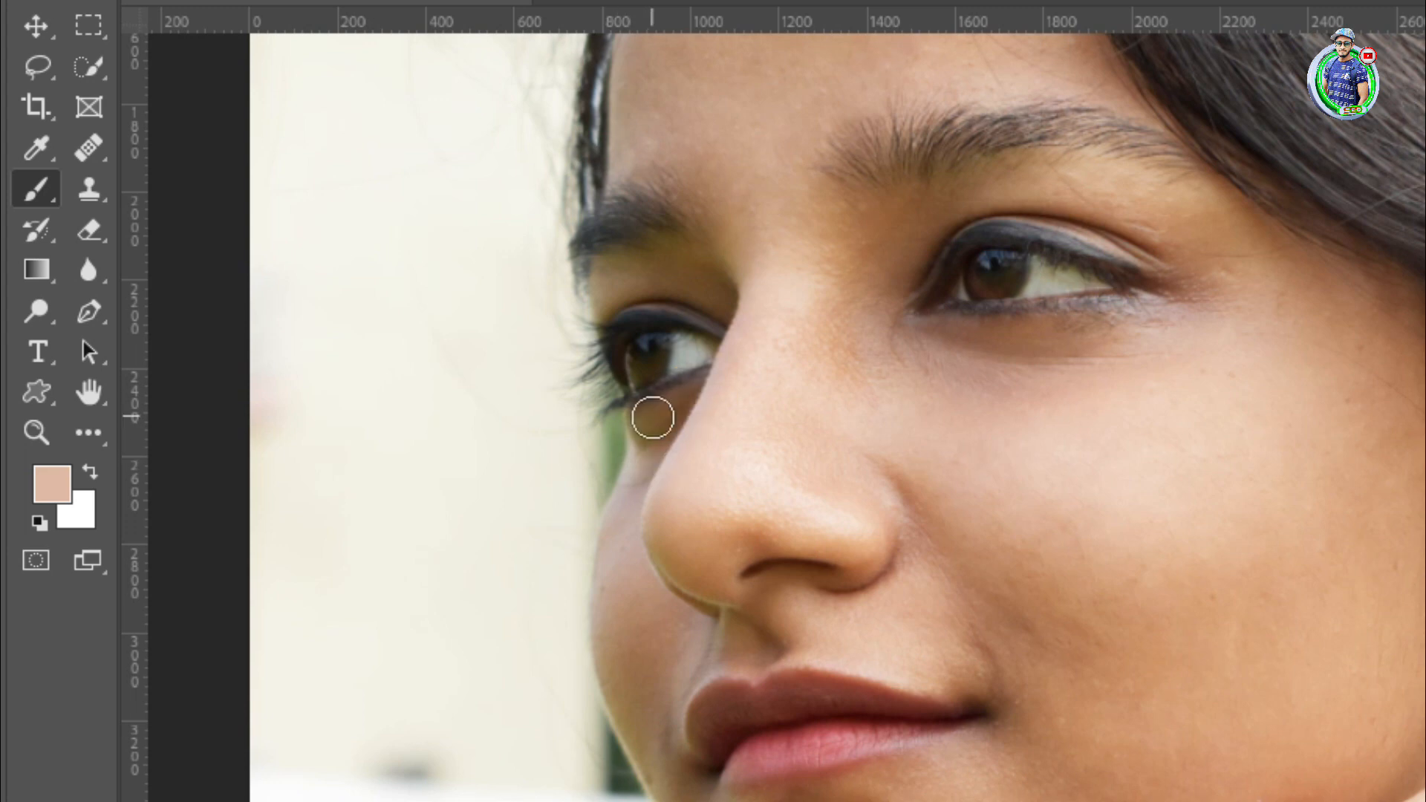
pyautogui.hotkey('ctrl', 'z')
pyautogui.hotkey('ctrl', 'shift', 'z')
# Step: Collapse the FS 8-bit - PiXimperfect group and create a merged copy of all visible layers above it
pyautogui.press('z')
pyautogui.moveTo(802, 375)
pyautogui.mouseDown()
pyautogui.moveTo(652, 420)
pyautogui.moveTo(672, 420)
pyautogui.mouseUp()
pyautogui.click(1207, 520)
pyautogui.moveTo(1326, 604); pyautogui.dragTo(774, 463)
pyautogui.hotkey('ctrl', '0')
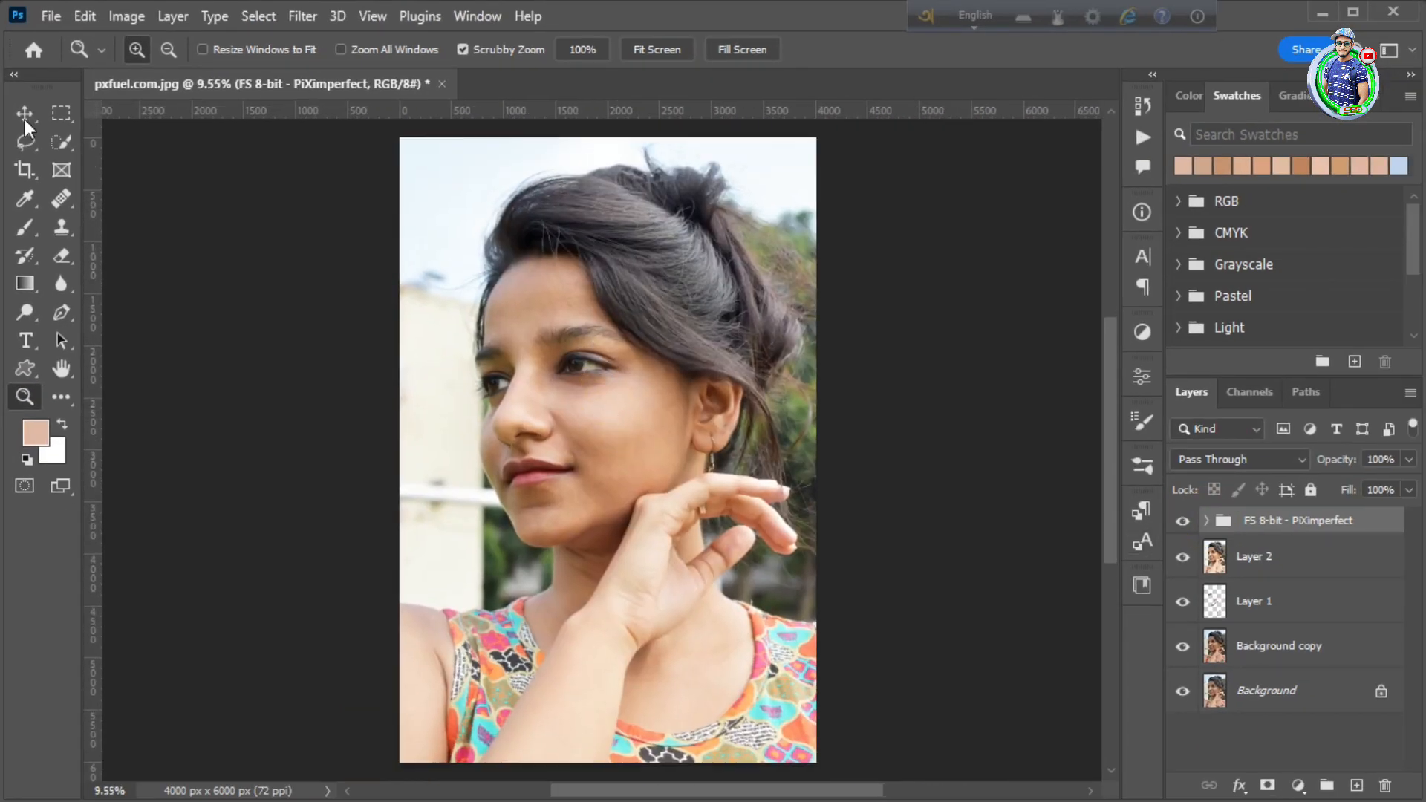
pyautogui.click(32, 62)
pyautogui.click(265, 315)
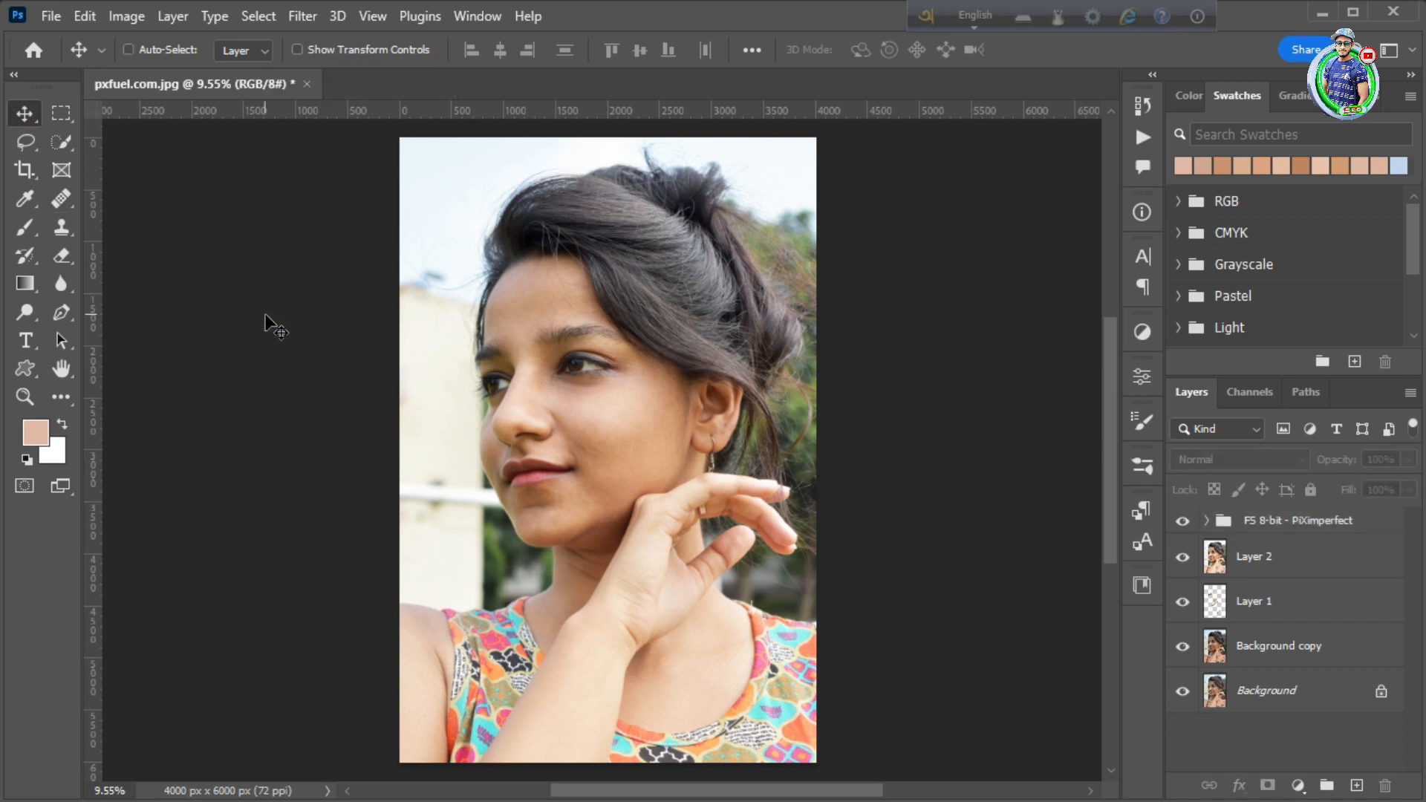
pyautogui.hotkey('ctrl', 'alt', 'shift', 'e')
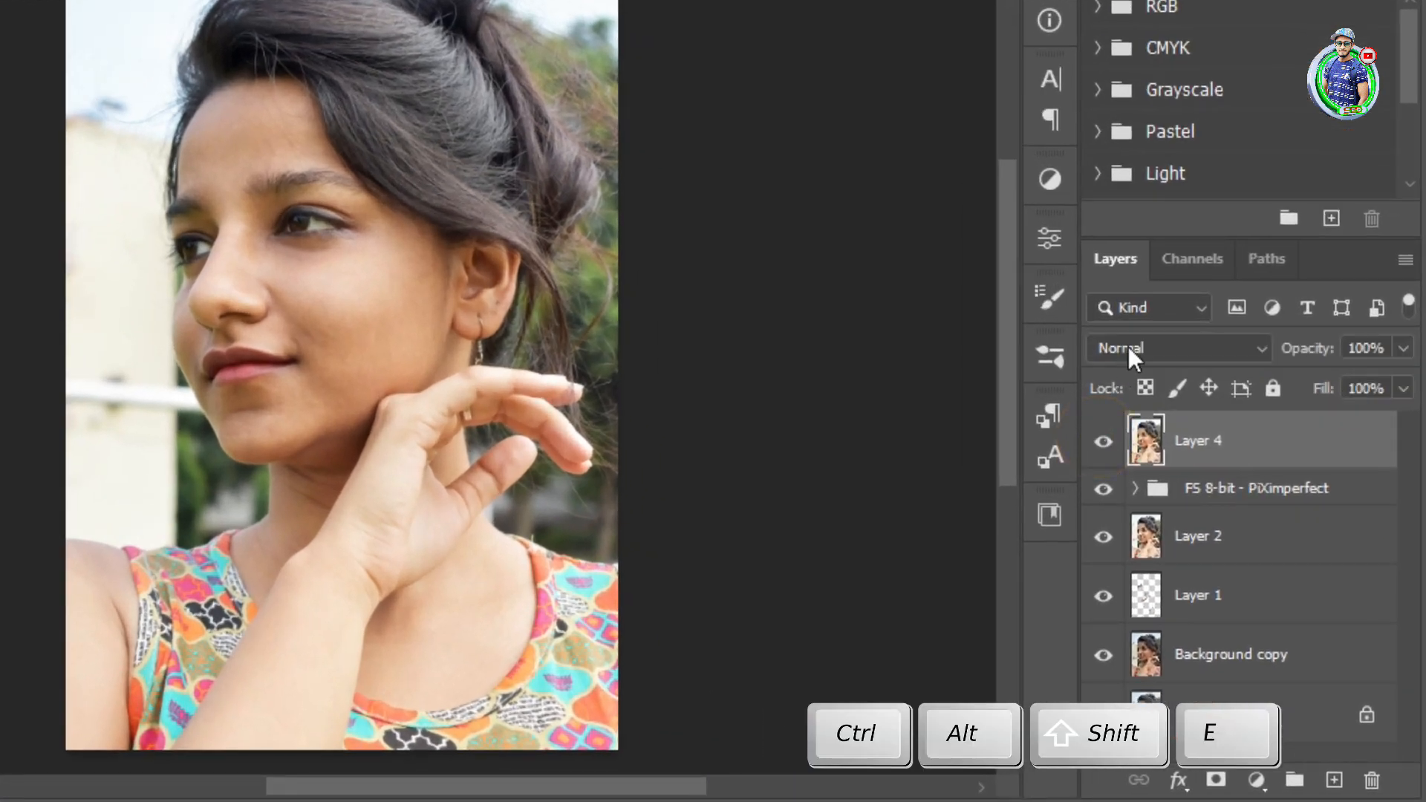
# Step: Set Layer 4's blend mode to Vivid Light and invert its colours
pyautogui.click(1202, 458)
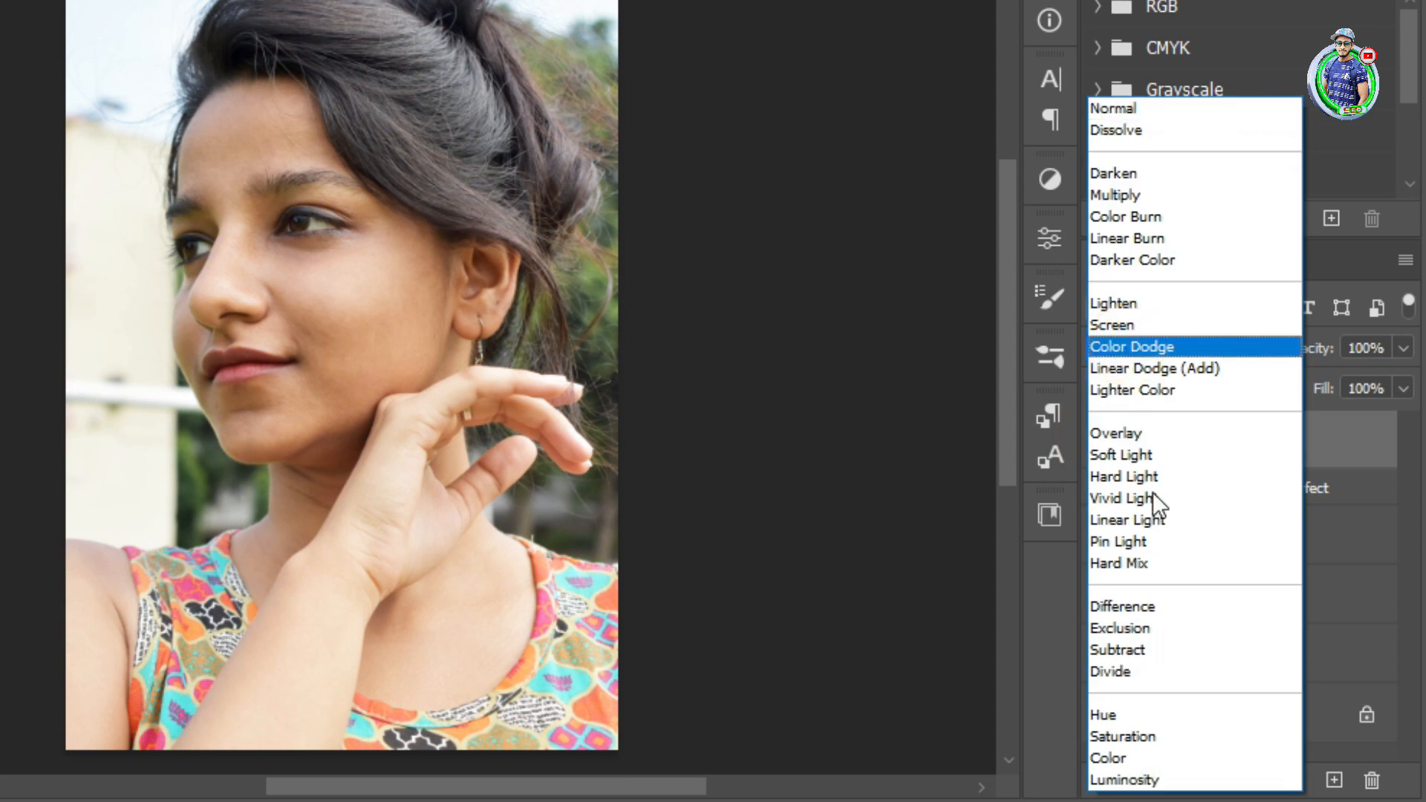
pyautogui.click(1134, 499)
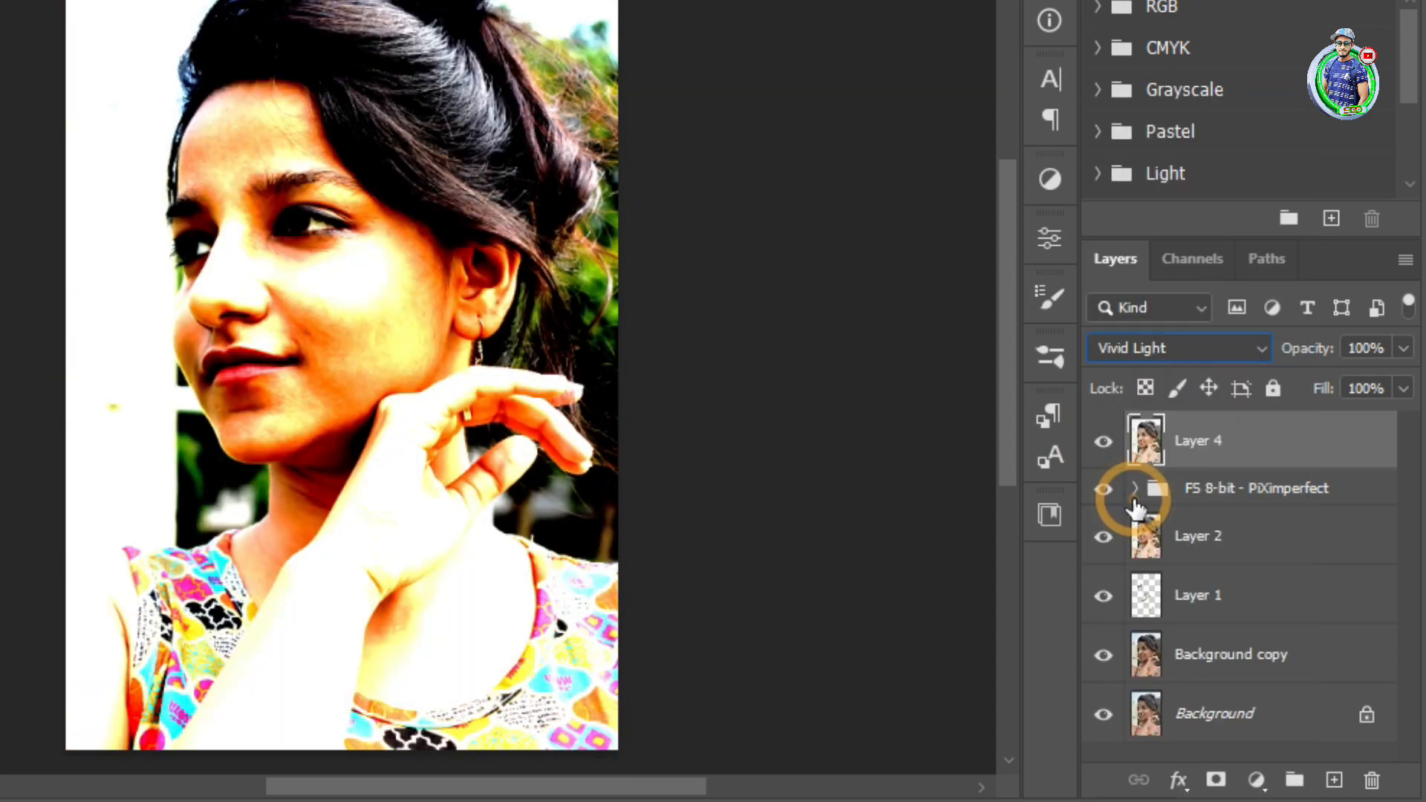
pyautogui.hotkey('ctrl', 'i')
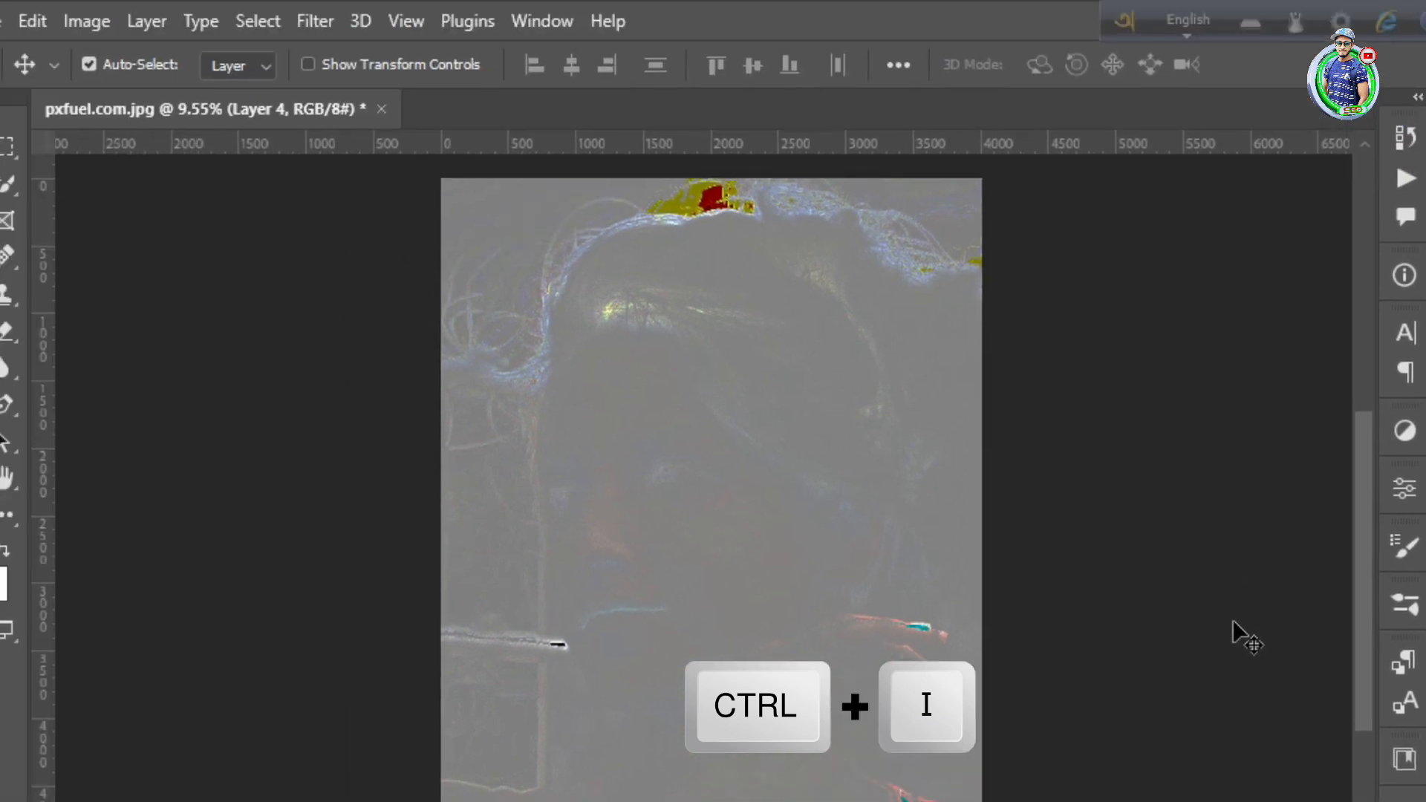
# Step: Apply a High Pass filter with a radius of about 16.6 pixels to Layer 4
pyautogui.click(309, 19)
pyautogui.moveTo(484, 623)
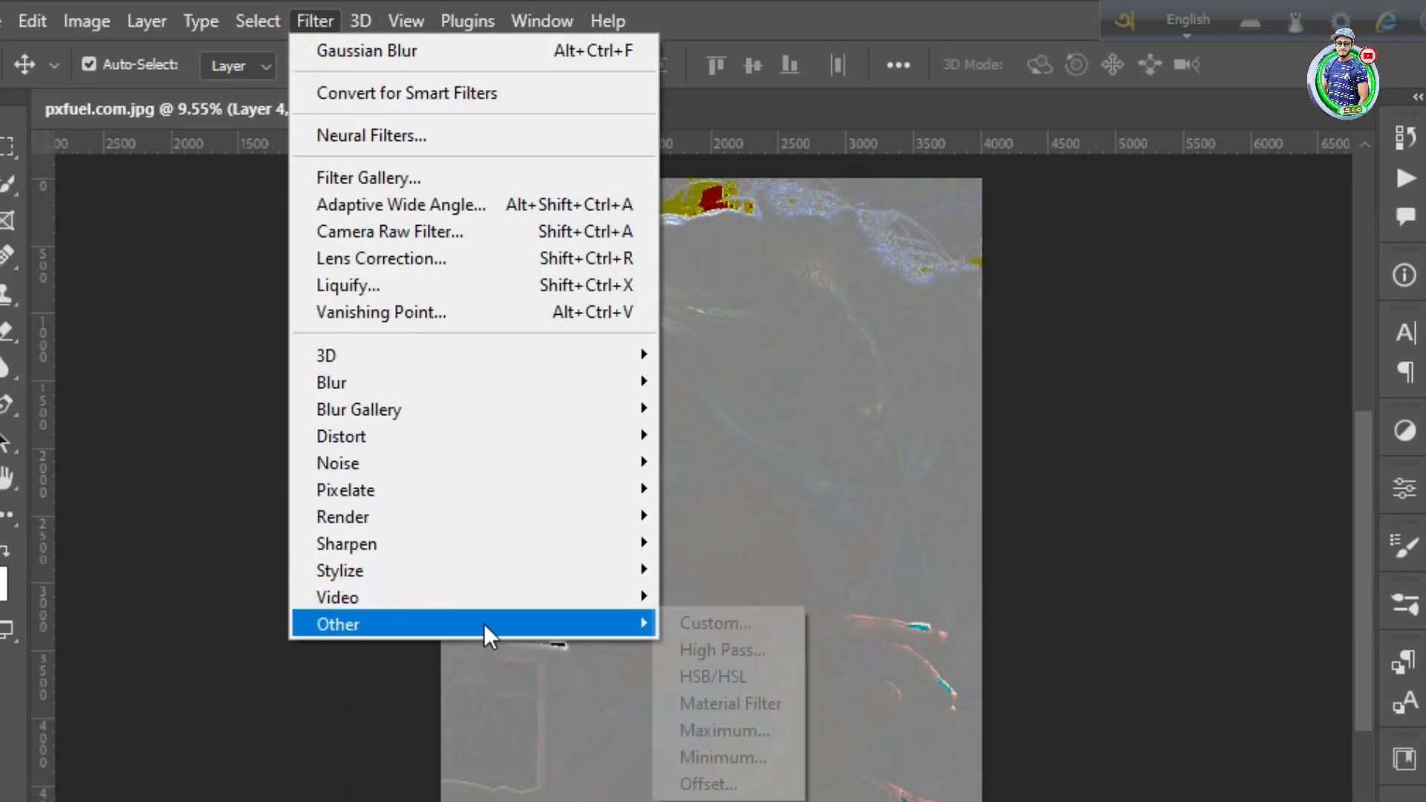
pyautogui.click(741, 657)
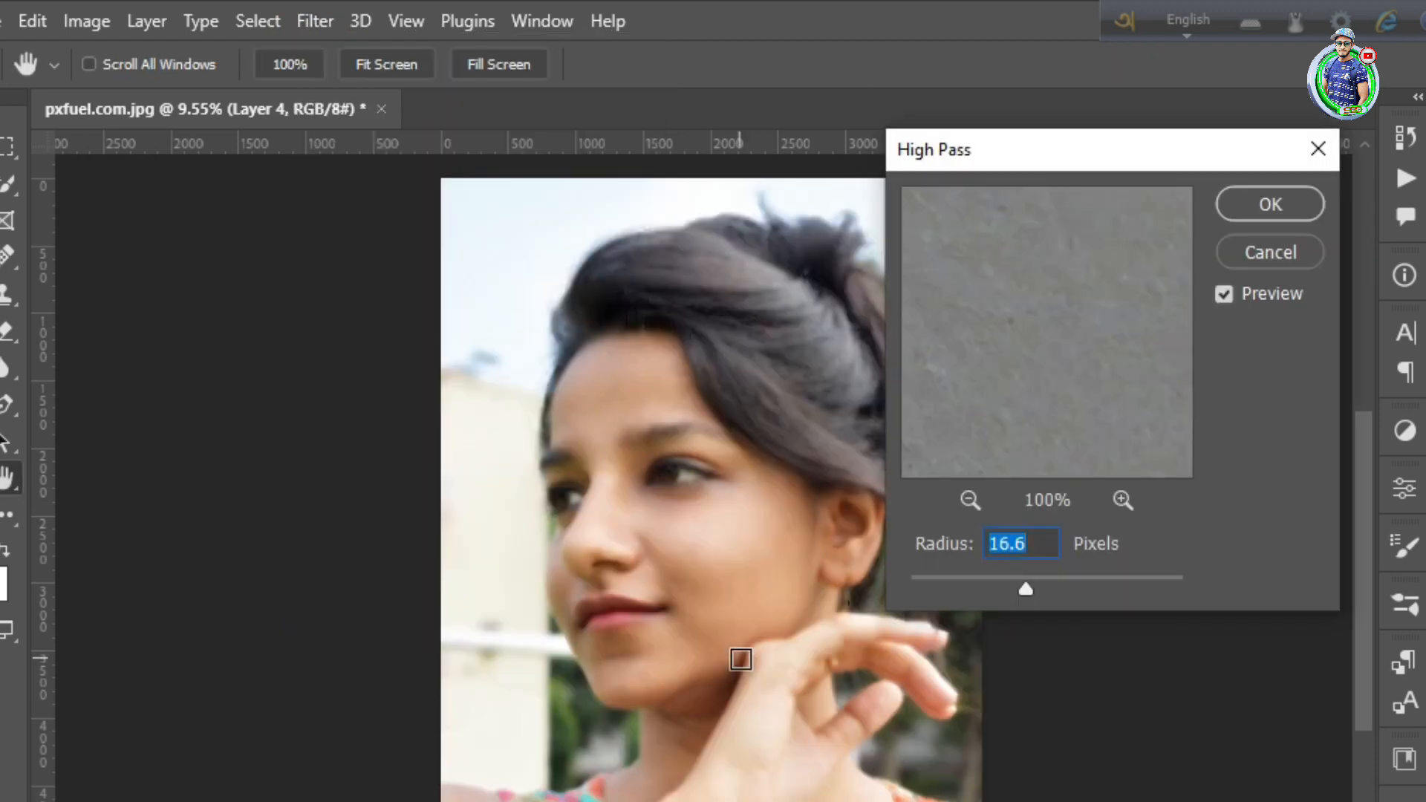
pyautogui.hotkey('ctrl', '+')
pyautogui.hotkey('ctrl', '+')
pyautogui.moveTo(1018, 589); pyautogui.dragTo(1027, 588)
pyautogui.click(1270, 205)
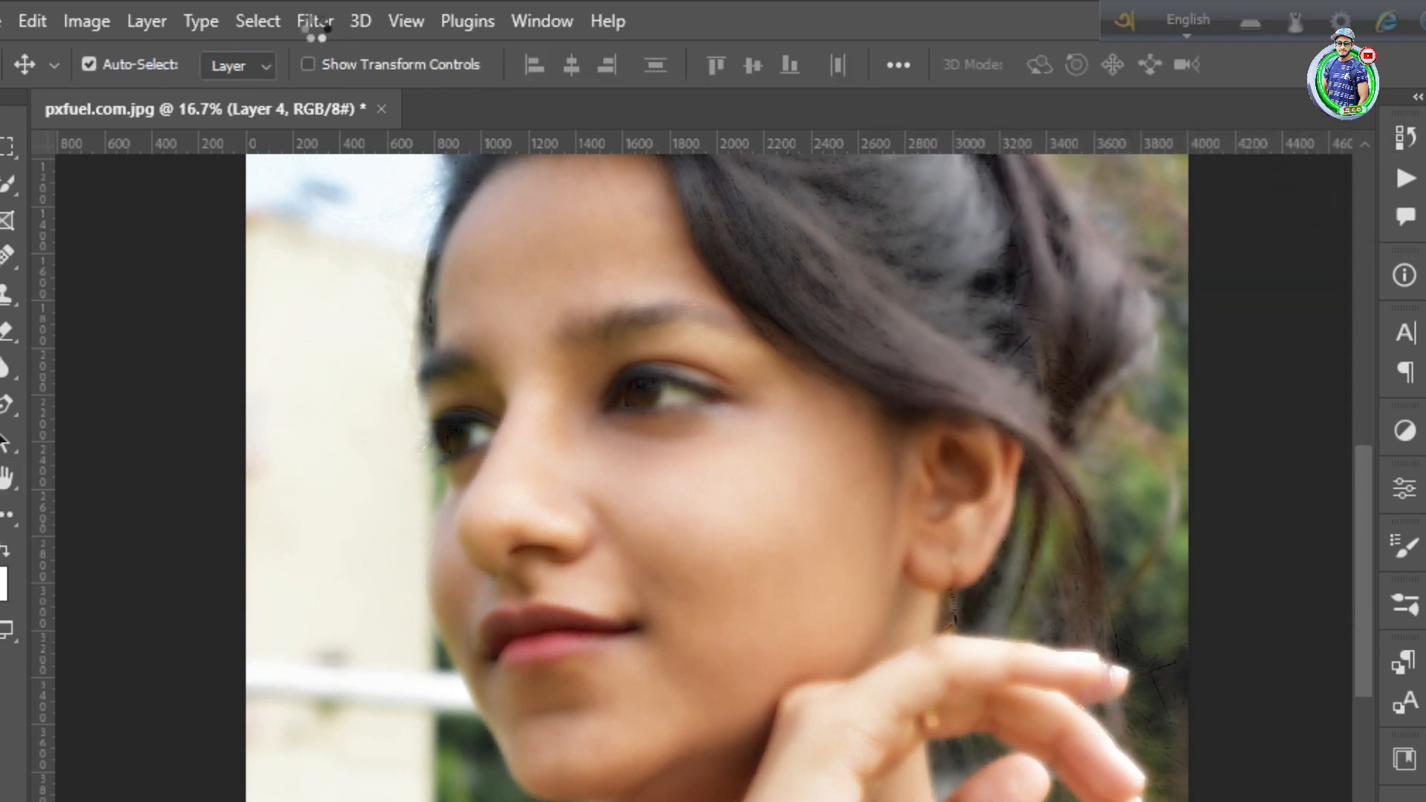
# Step: Apply a Gaussian Blur with a radius of 7.0 pixels to Layer 4
pyautogui.click(315, 22)
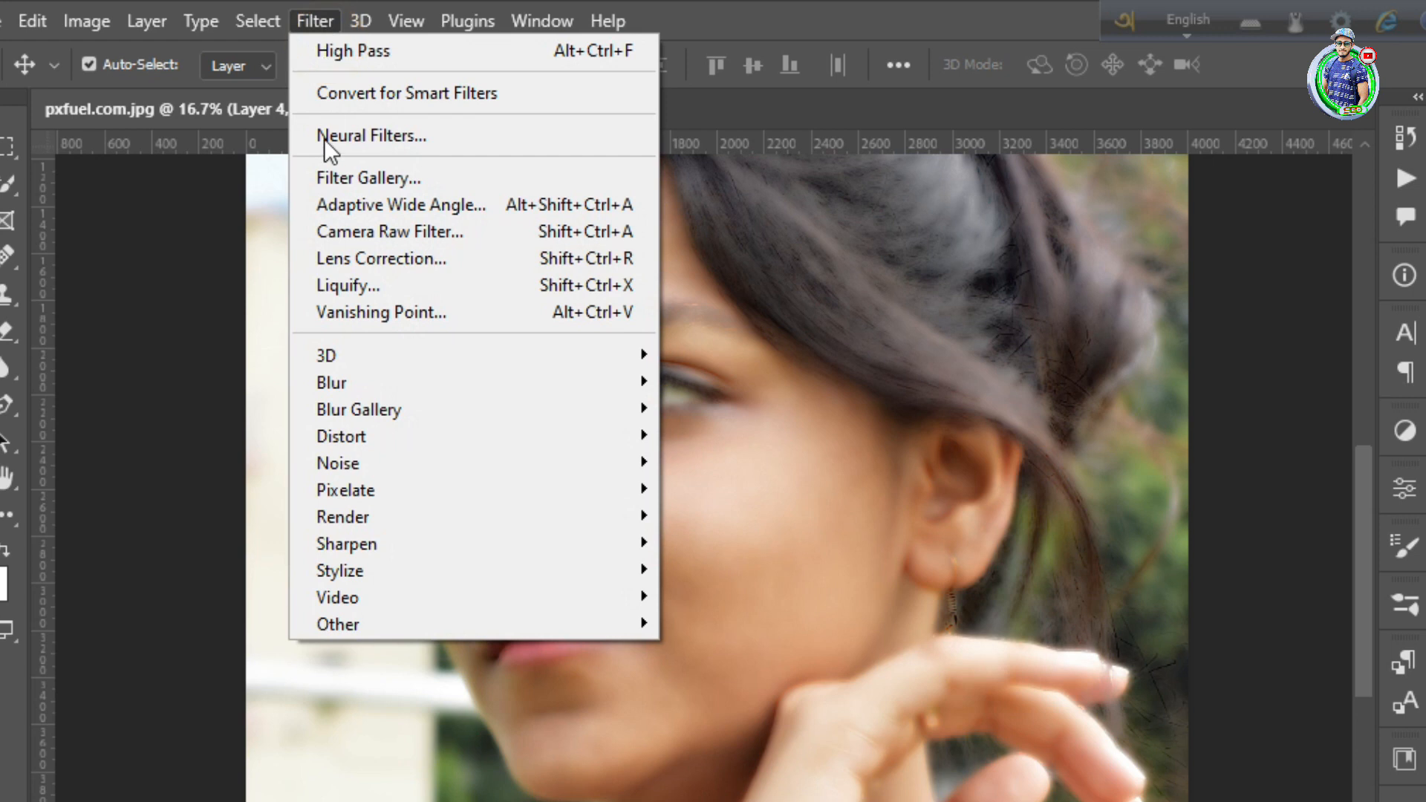
pyautogui.moveTo(556, 383)
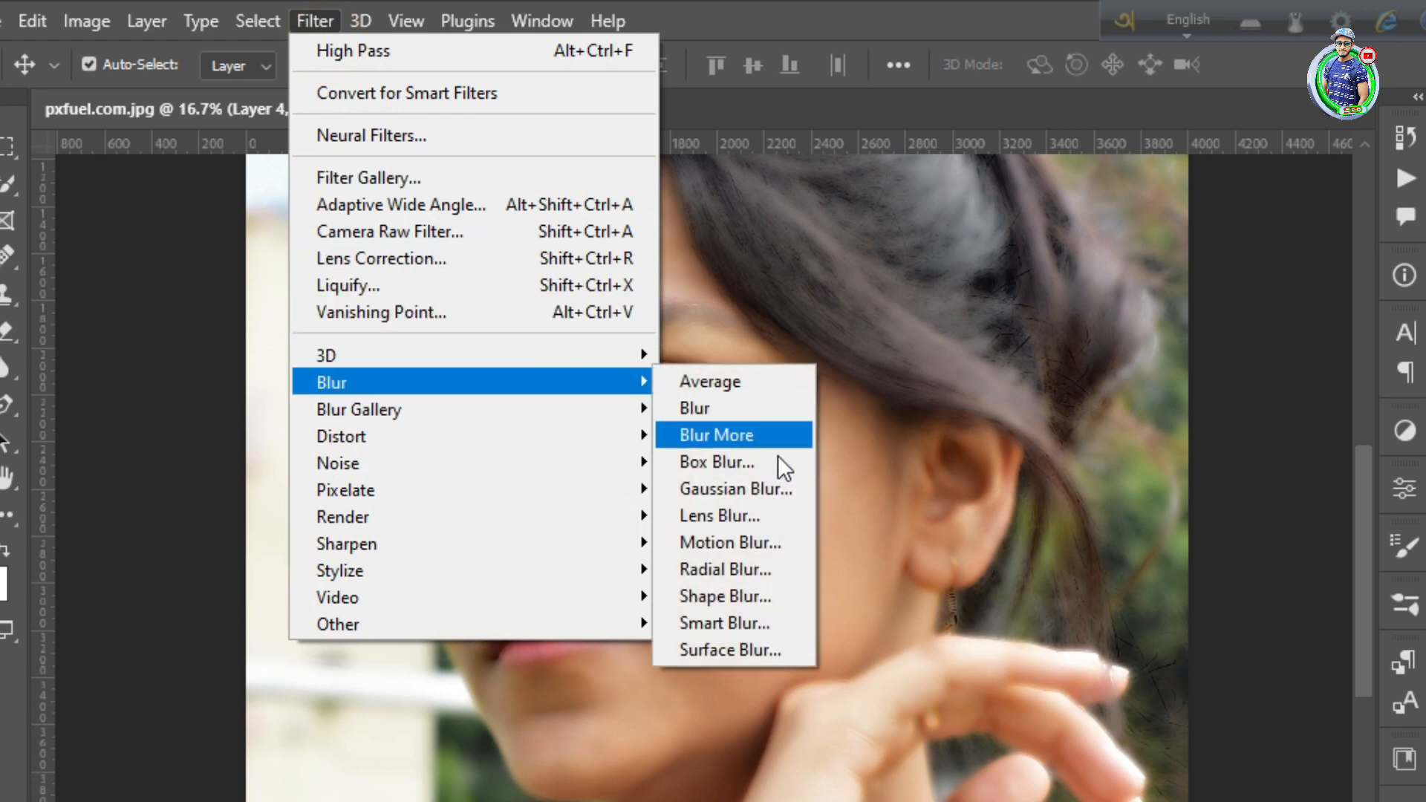
pyautogui.click(765, 487)
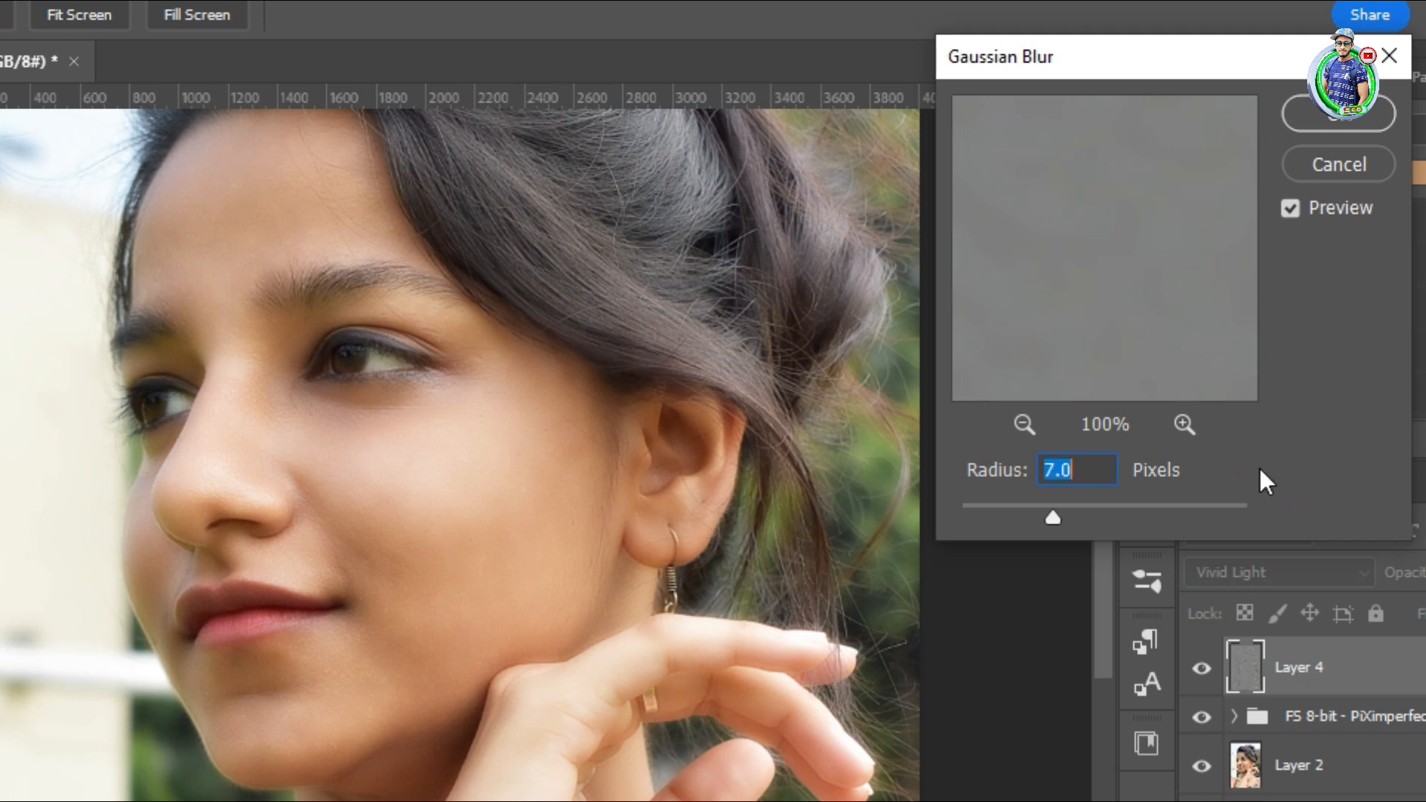
pyautogui.click(1381, 111)
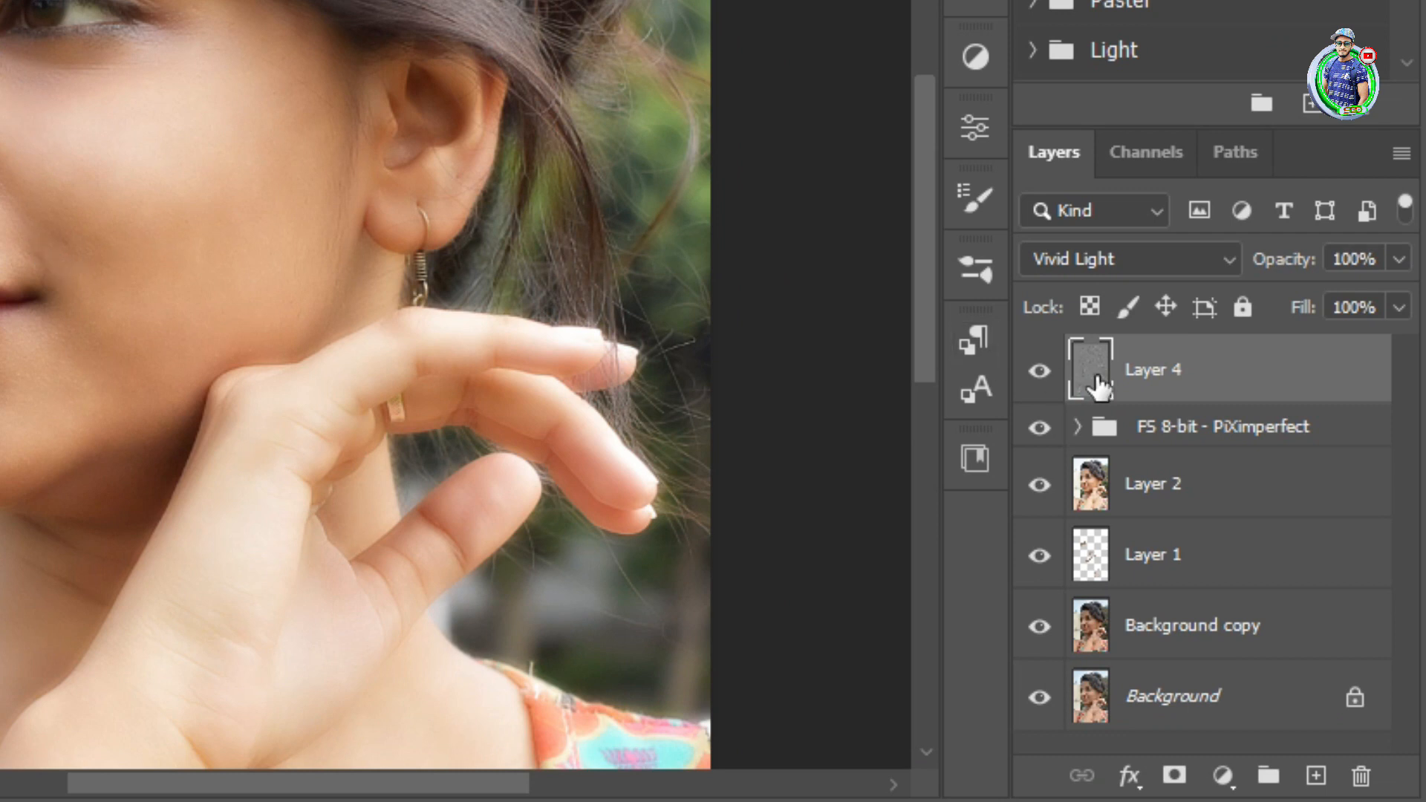
# Step: Add a layer mask to Layer 4 and invert it to black to hide the smoothing effect
pyautogui.click(1173, 776)
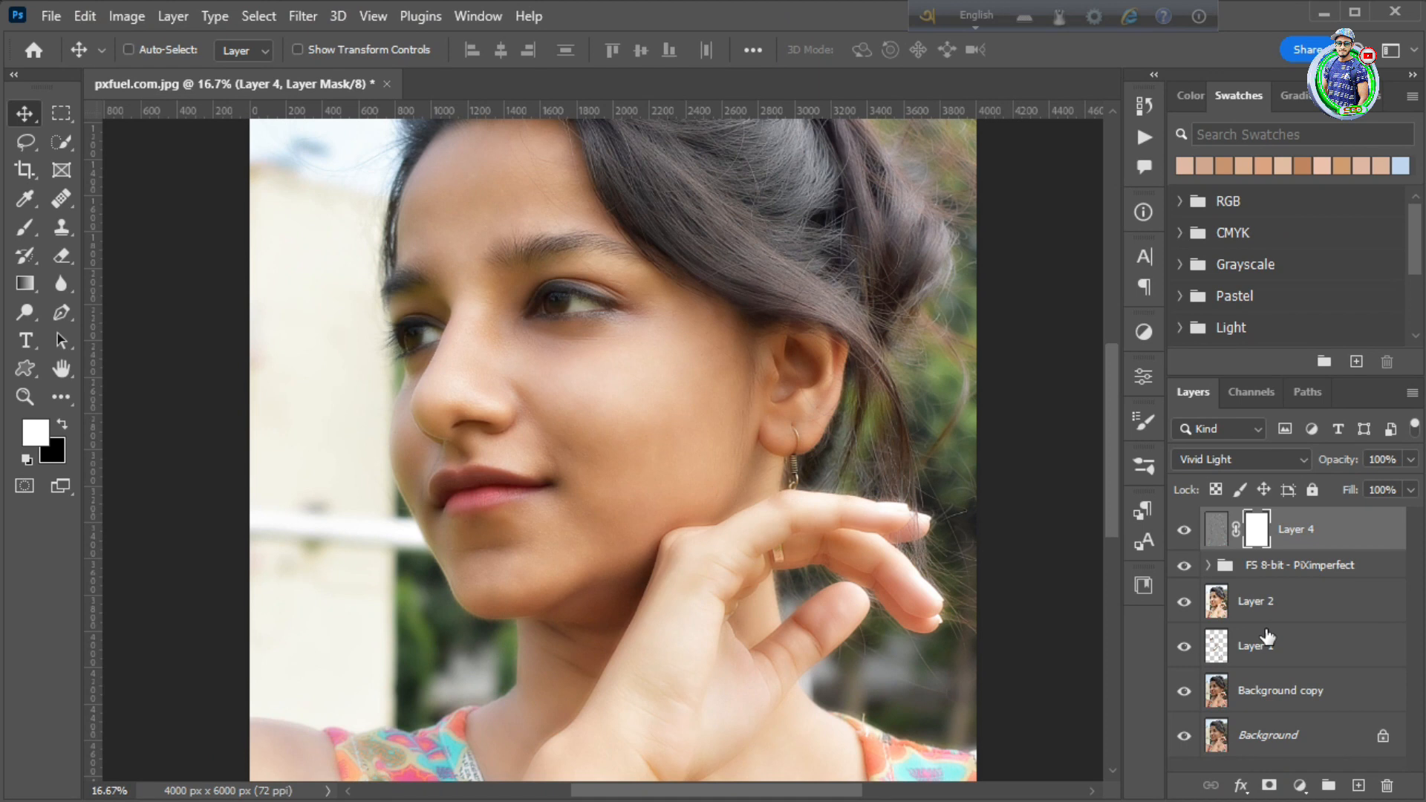
pyautogui.hotkey('ctrl', 'i')
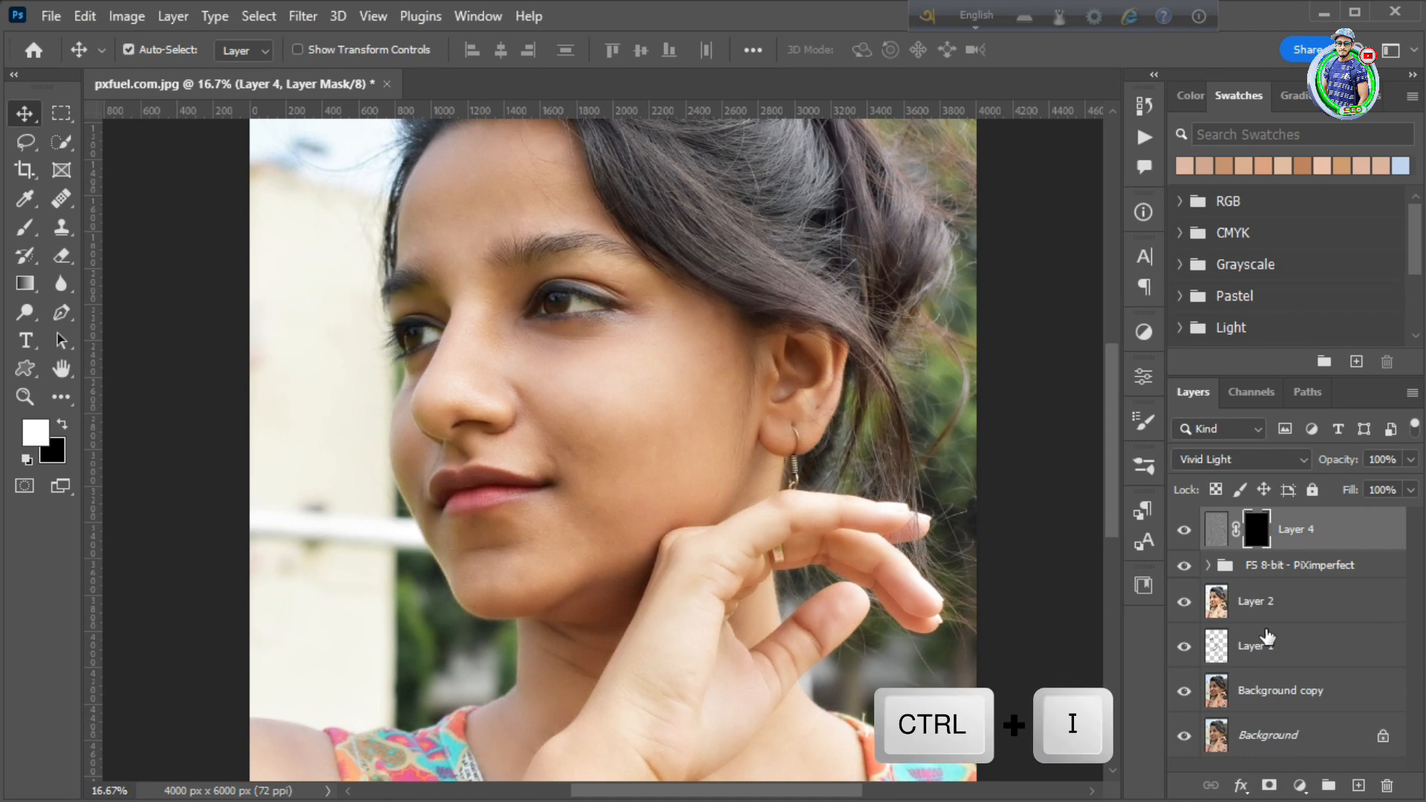
# Step: Choose the Brush tool with white as the foreground colour and set its flow to 25% for Layer 4's mask
pyautogui.click(24, 396)
pyautogui.scroll(2, 517, 384)
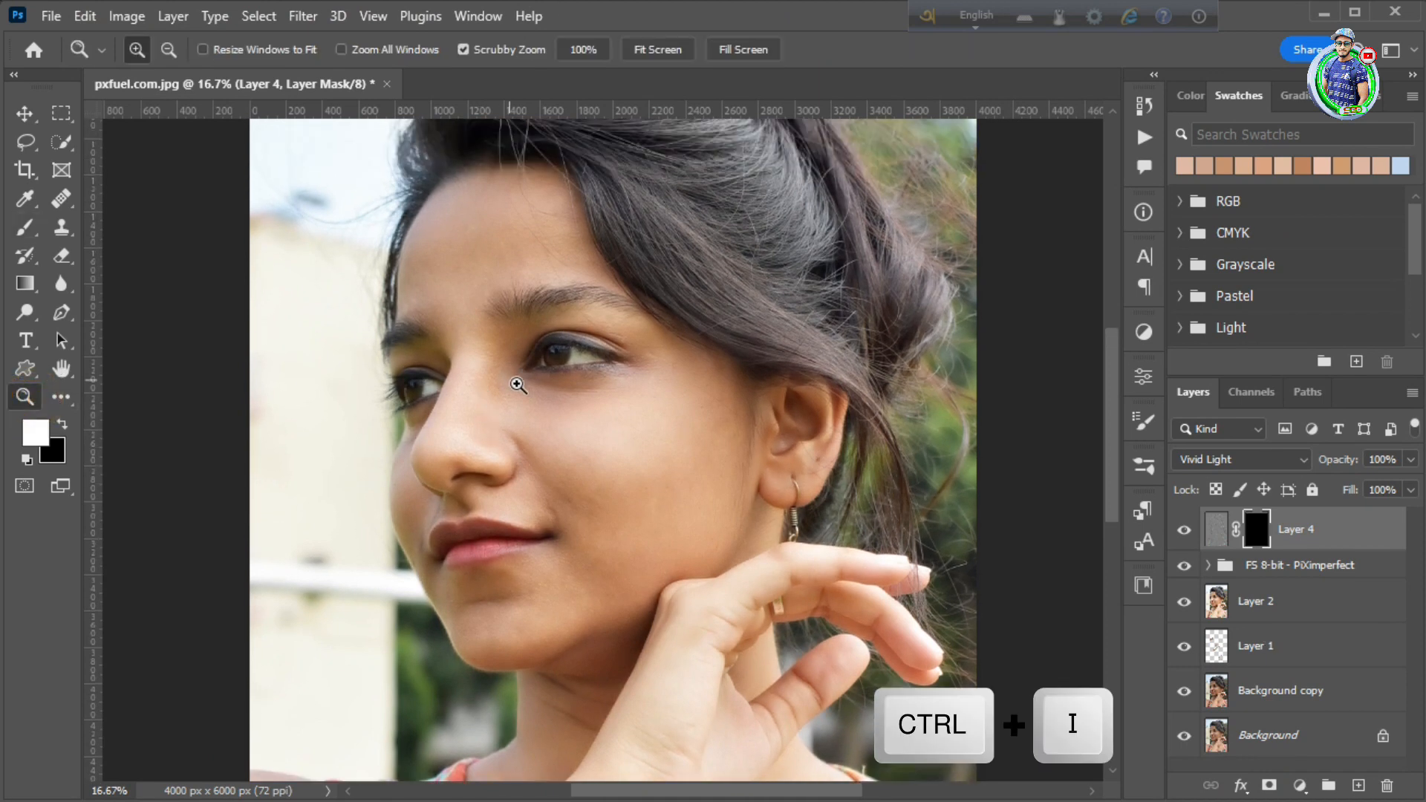
pyautogui.moveTo(535, 416); pyautogui.dragTo(570, 500)
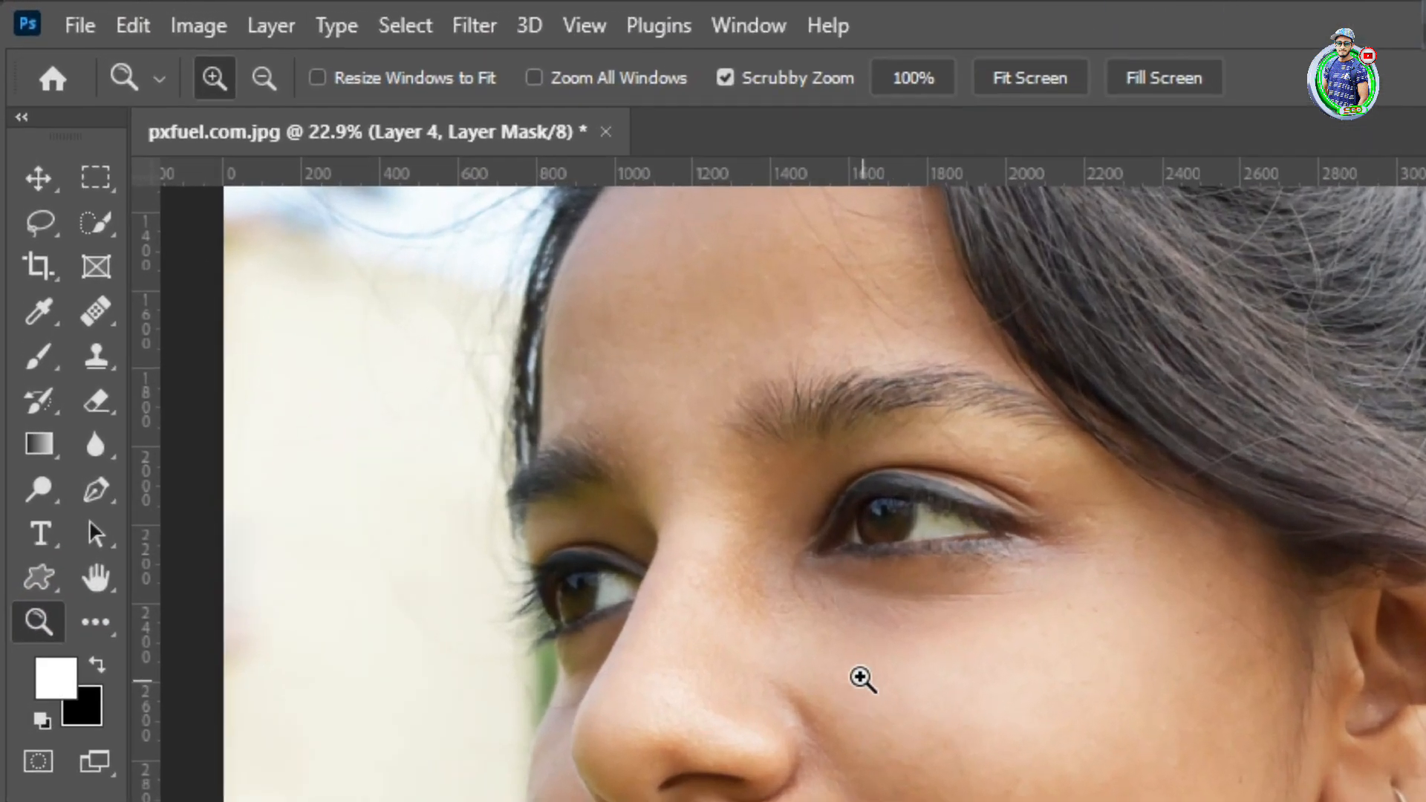
pyautogui.scroll(2, 550, 433)
pyautogui.click(35, 349)
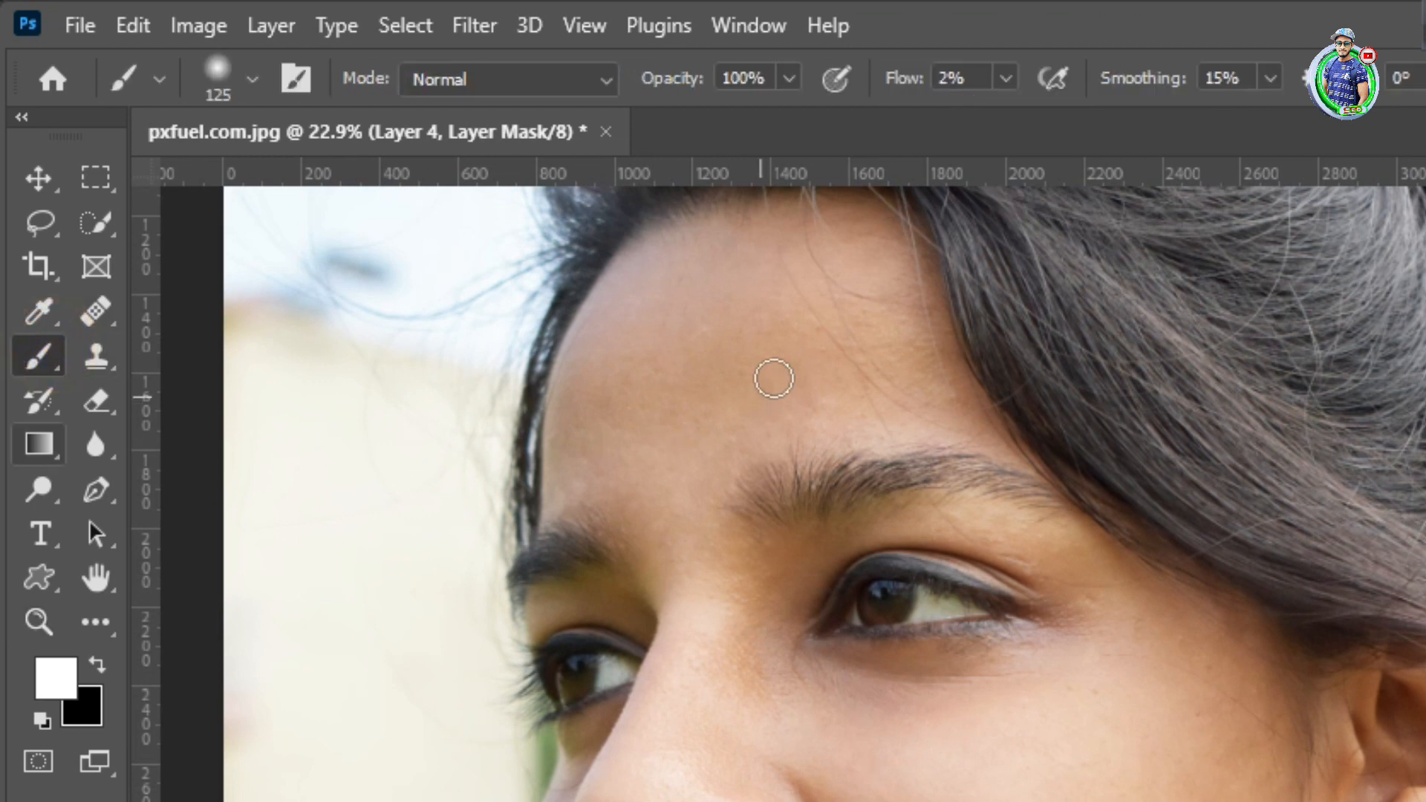
pyautogui.moveTo(899, 74); pyautogui.dragTo(939, 122)
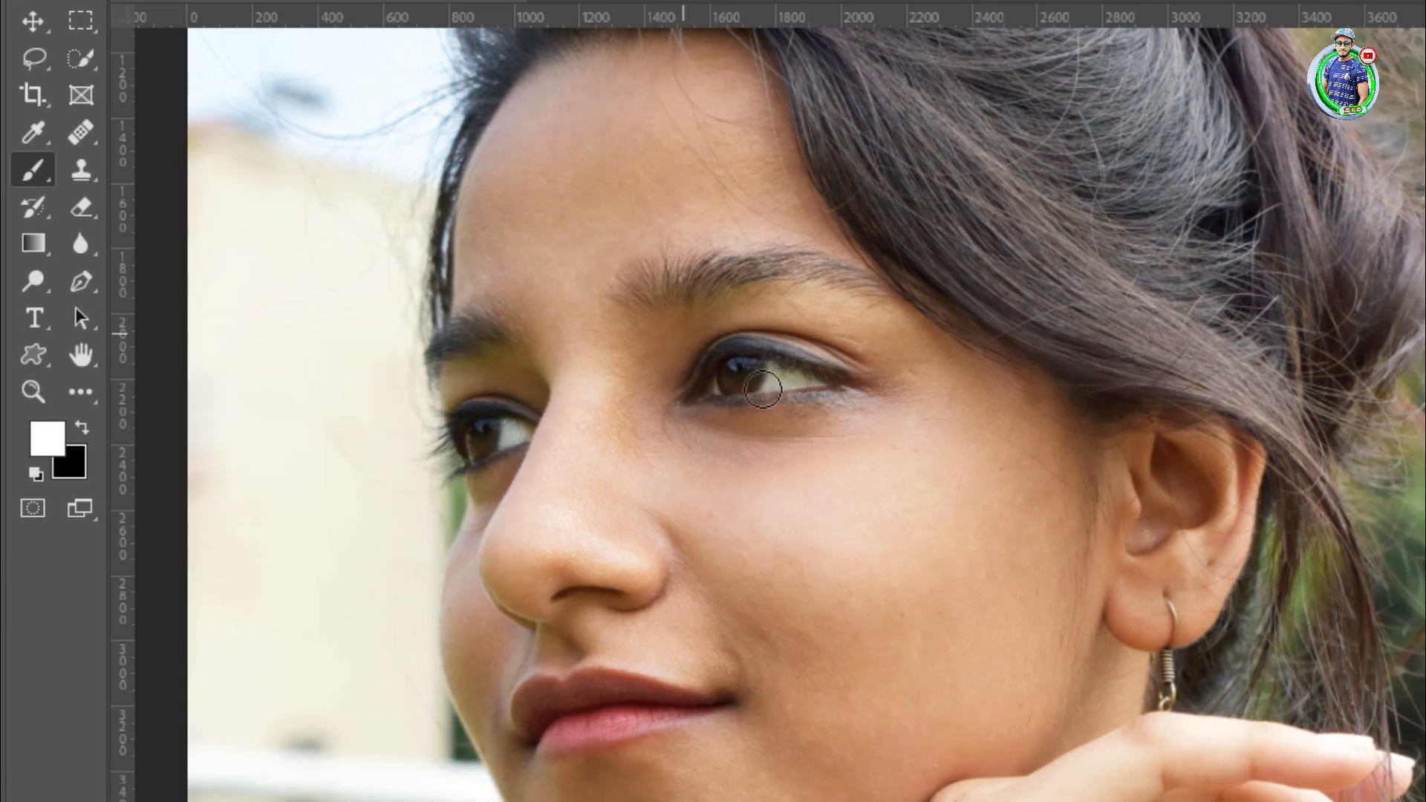
# Step: Paint white on Layer 4's mask over the cheek, temple and jaw with a soft brush to reveal the smoothing
pyautogui.scroll(-2, 943, 798)
pyautogui.press(']')
pyautogui.press(']')
pyautogui.press(']')
pyautogui.press(']')
pyautogui.press(']')
pyautogui.press(']')
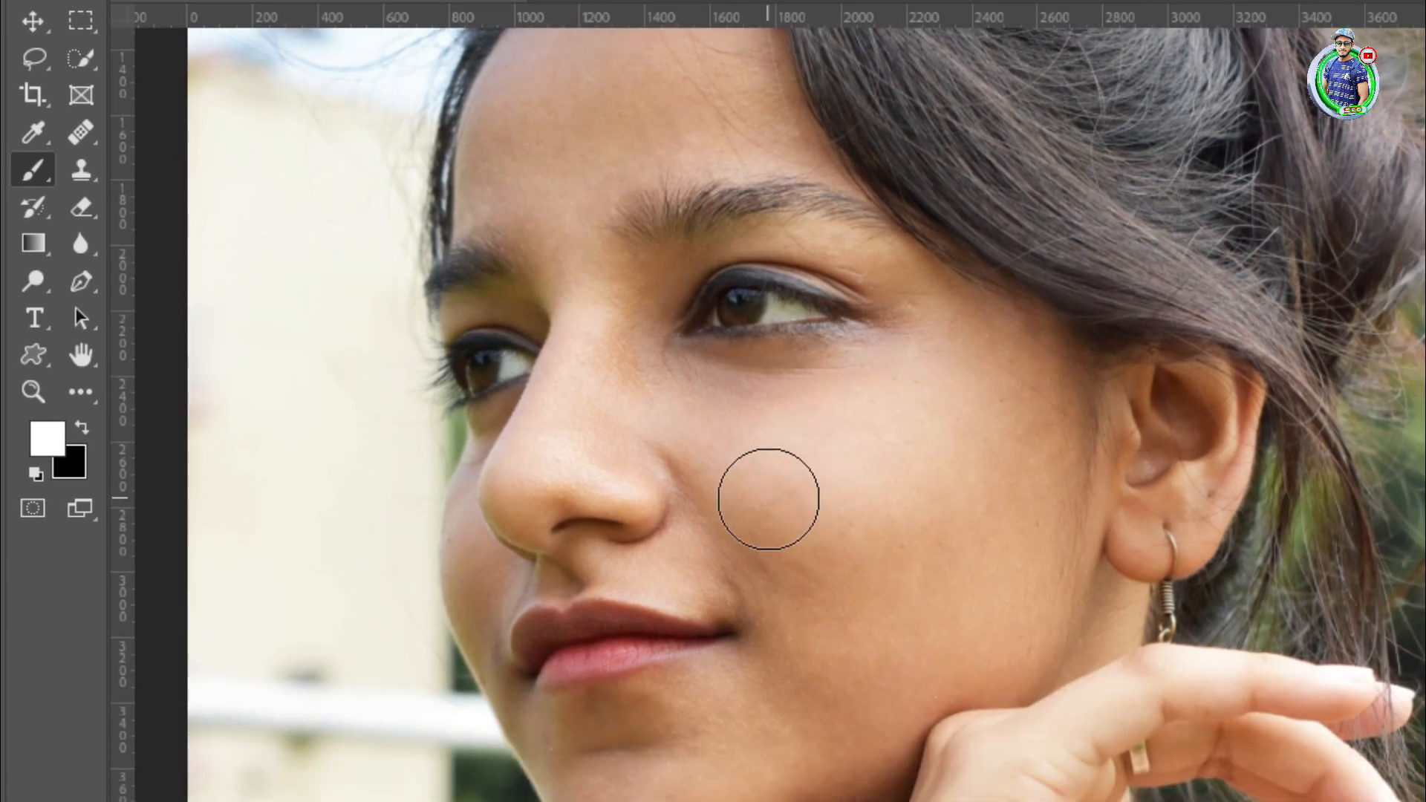
pyautogui.press('[')
pyautogui.press('[')
pyautogui.press('[')
pyautogui.press('[')
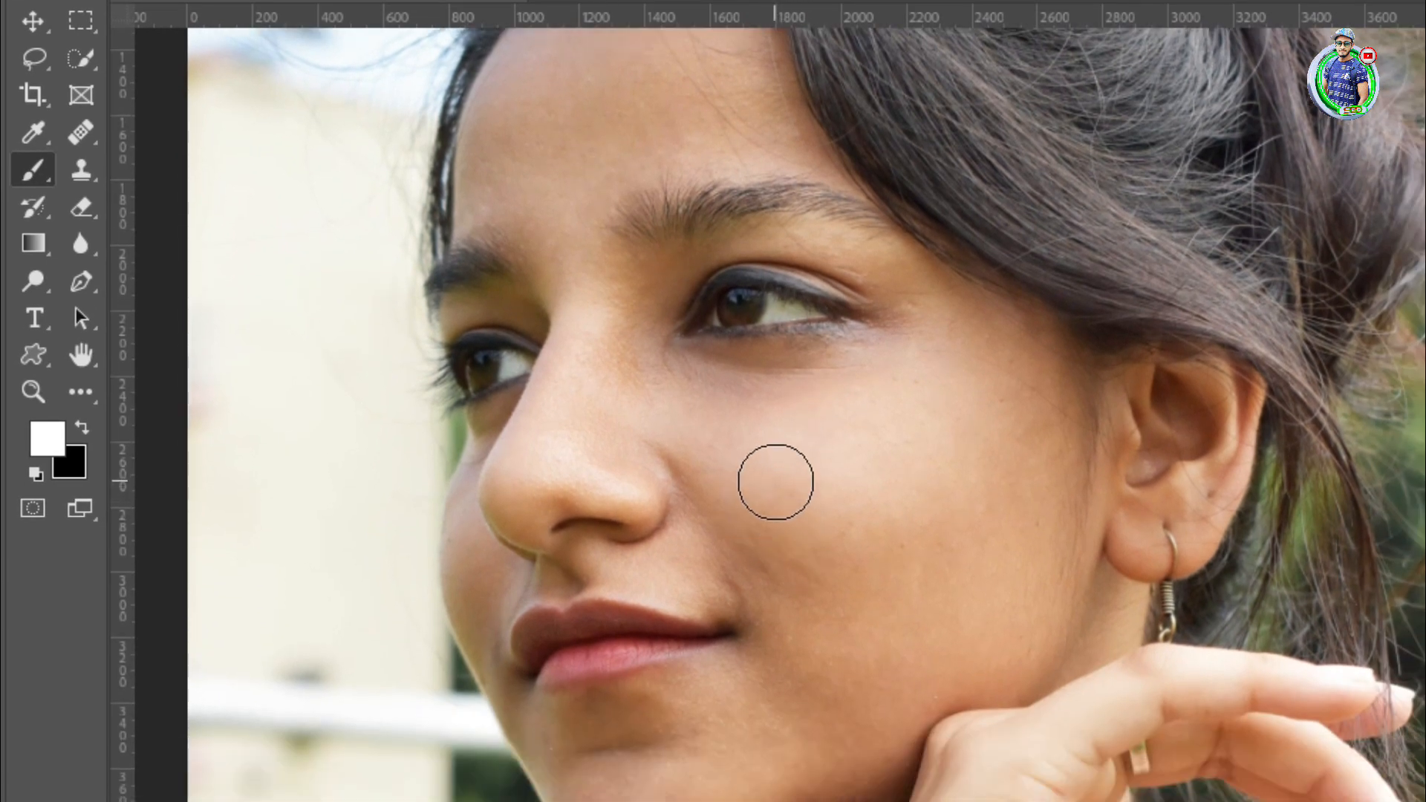
pyautogui.click(784, 486)
pyautogui.click(837, 448)
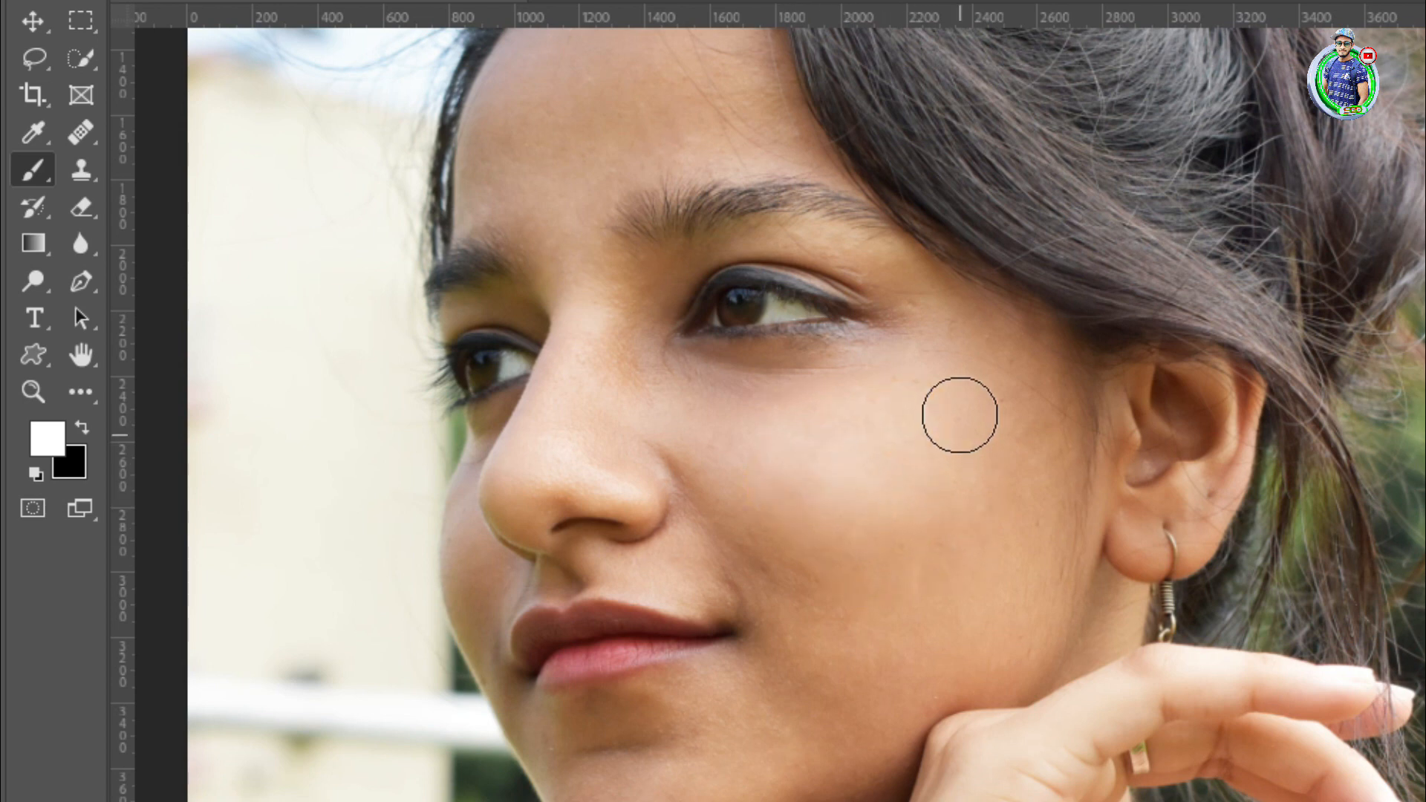
pyautogui.click(1001, 364)
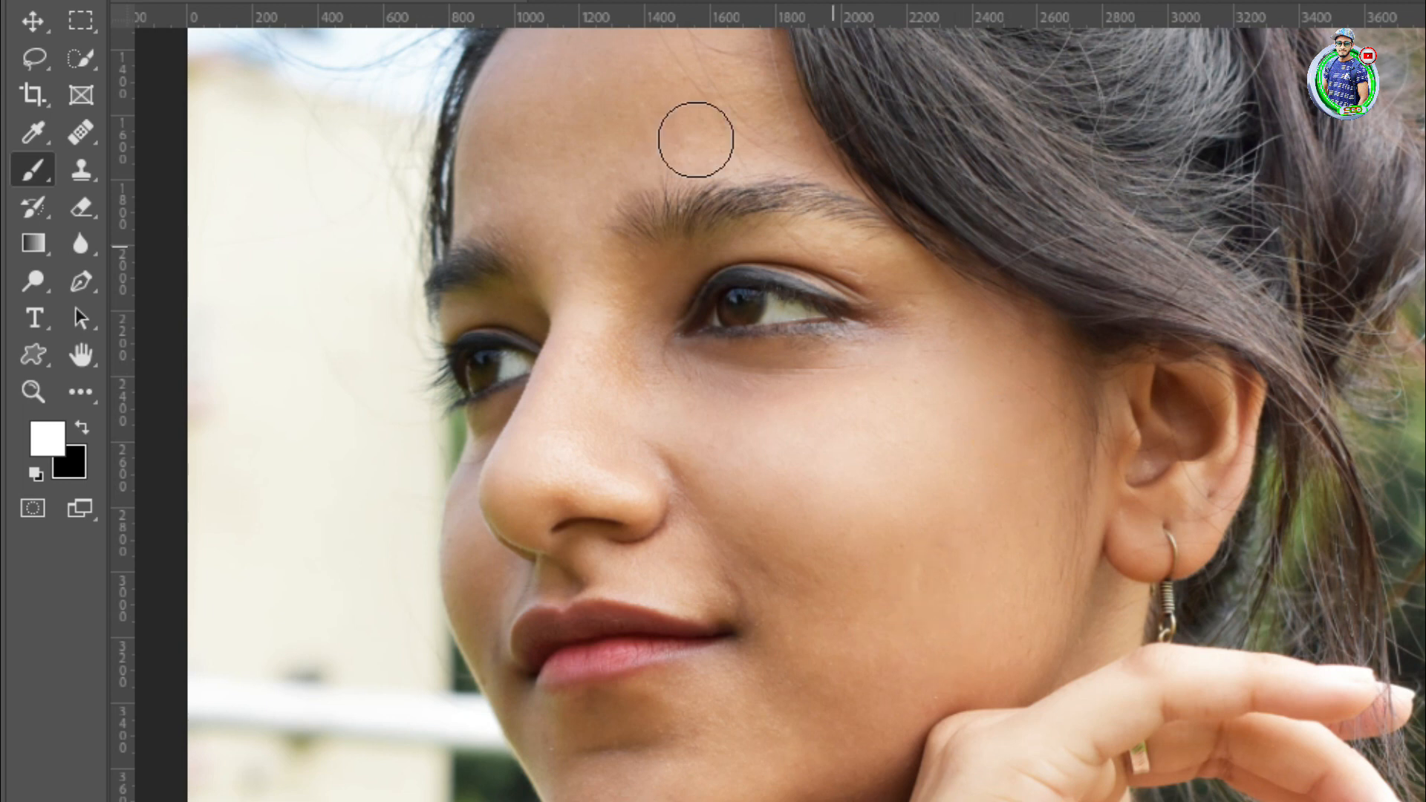
pyautogui.click(875, 548)
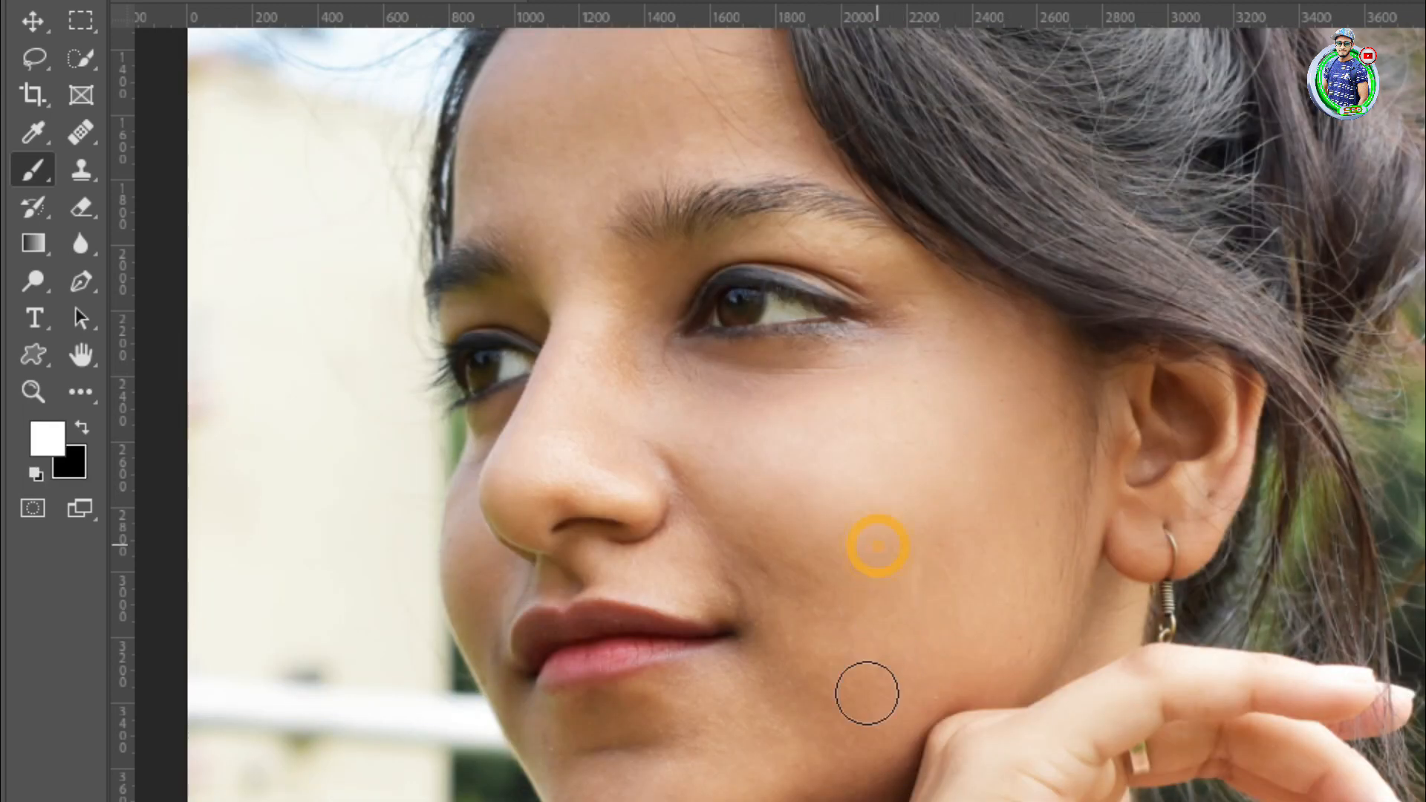
pyautogui.click(813, 628)
# Step: Paint white on Layer 4's mask over the forehead and around the eye, adjusting the brush size to fit
pyautogui.scroll(1, 668, 477)
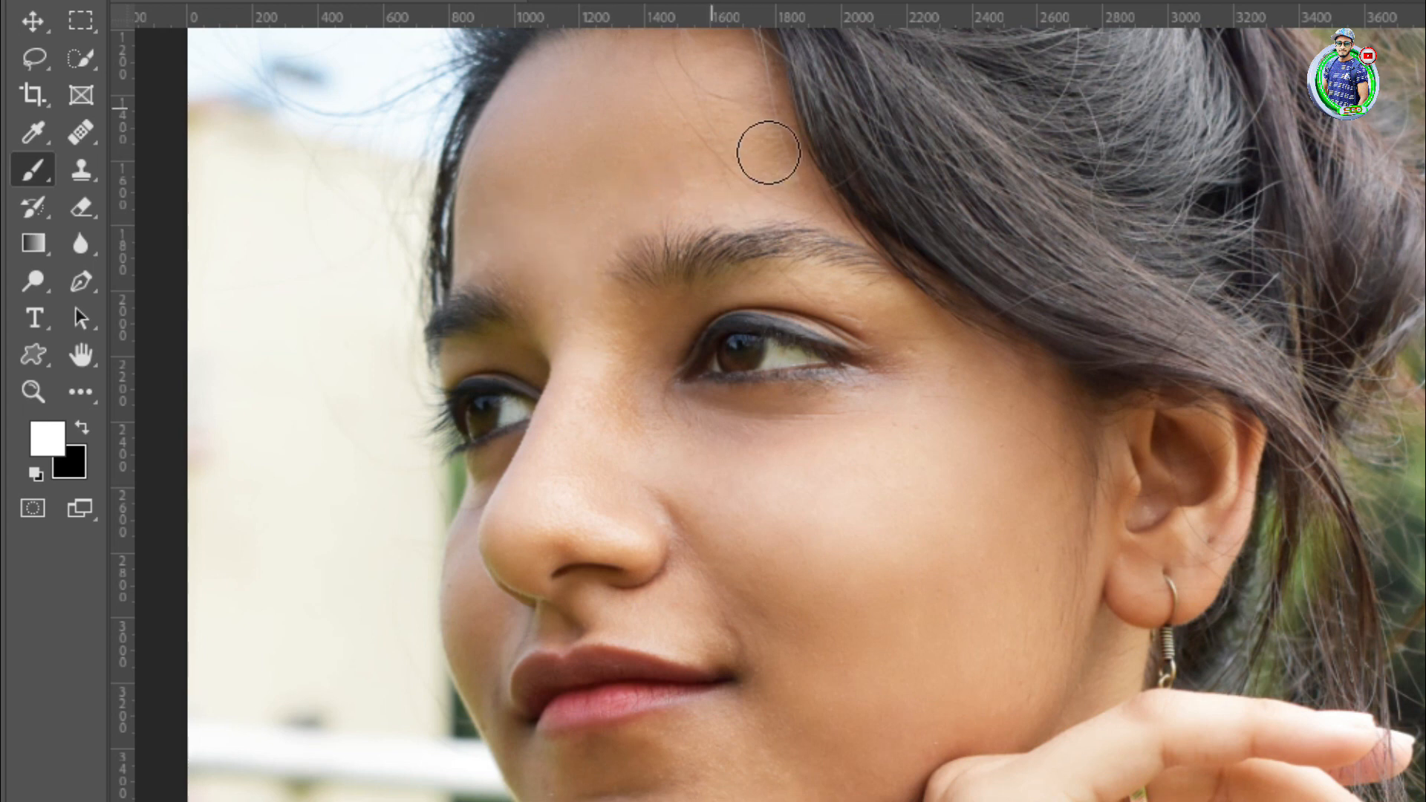
pyautogui.scroll(1, 768, 152)
pyautogui.scroll(-6, 743, 386)
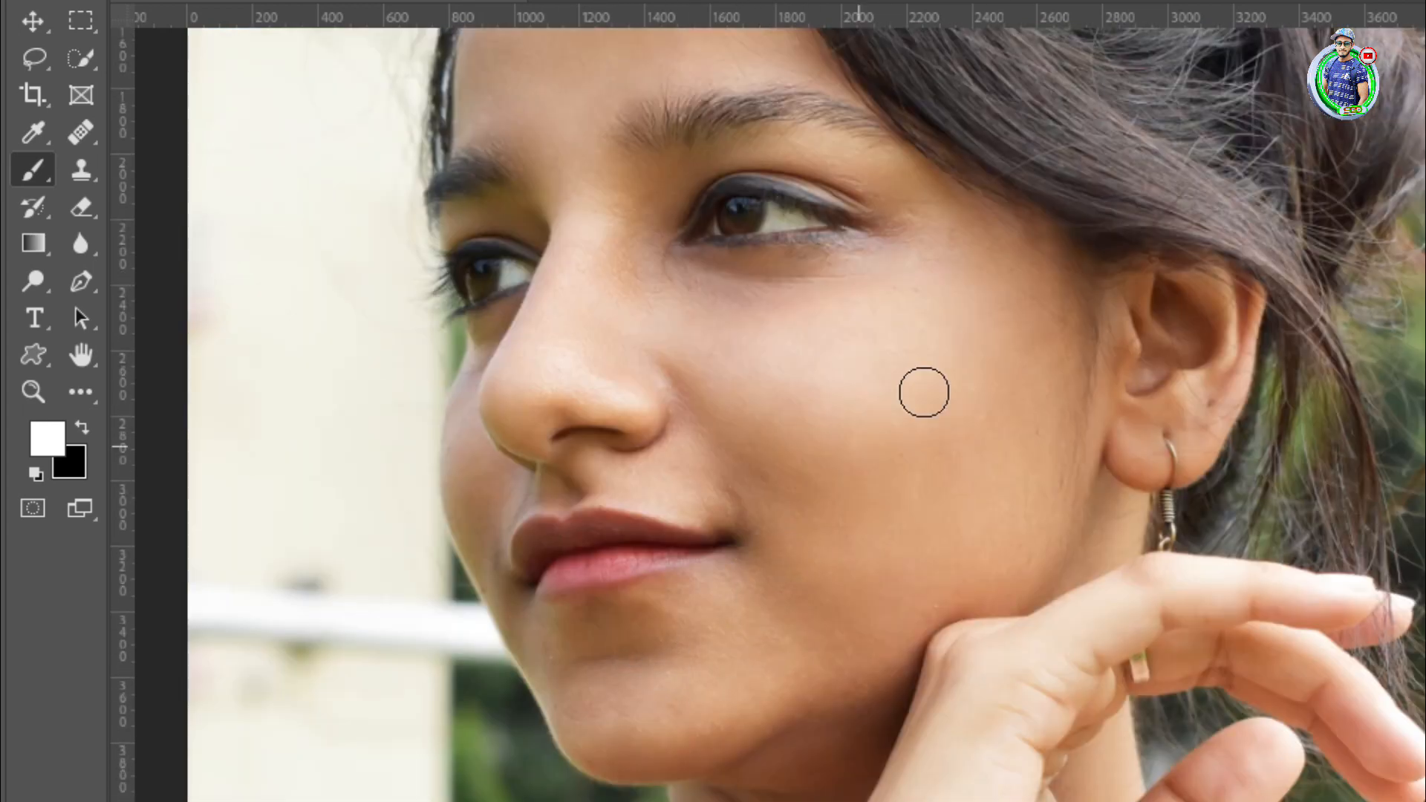
pyautogui.click(937, 402)
pyautogui.press(']')
pyautogui.press(']')
pyautogui.press(']')
pyautogui.press(']')
pyautogui.scroll(7, 598, 293)
pyautogui.press('[')
pyautogui.press('[')
pyautogui.click(911, 251)
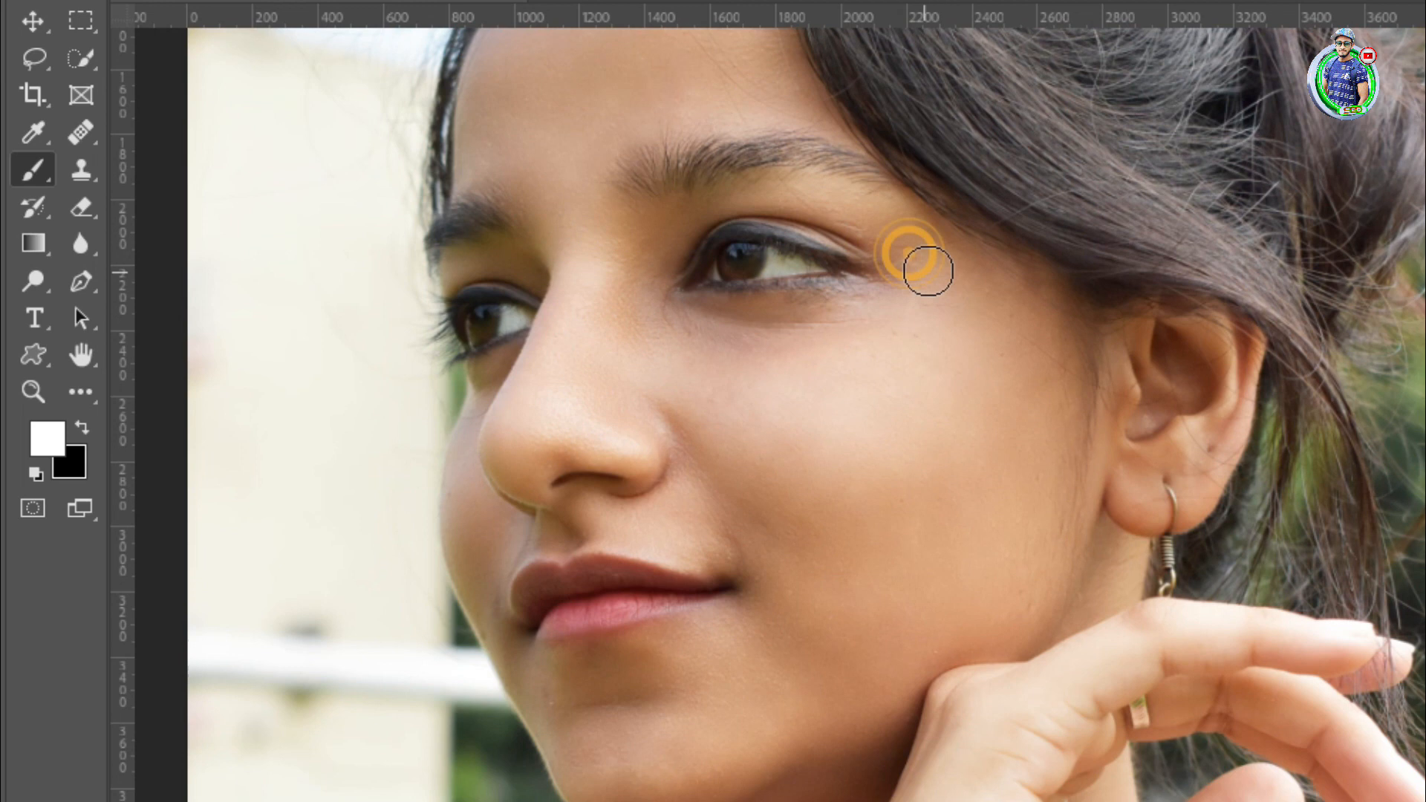
# Step: Paint white on Layer 4's mask over the lower face, neck, hand and arm to smooth the remaining skin
pyautogui.scroll(-8, 861, 334)
pyautogui.click(803, 372)
pyautogui.scroll(-5, 1040, 445)
pyautogui.scroll(3, 1130, 328)
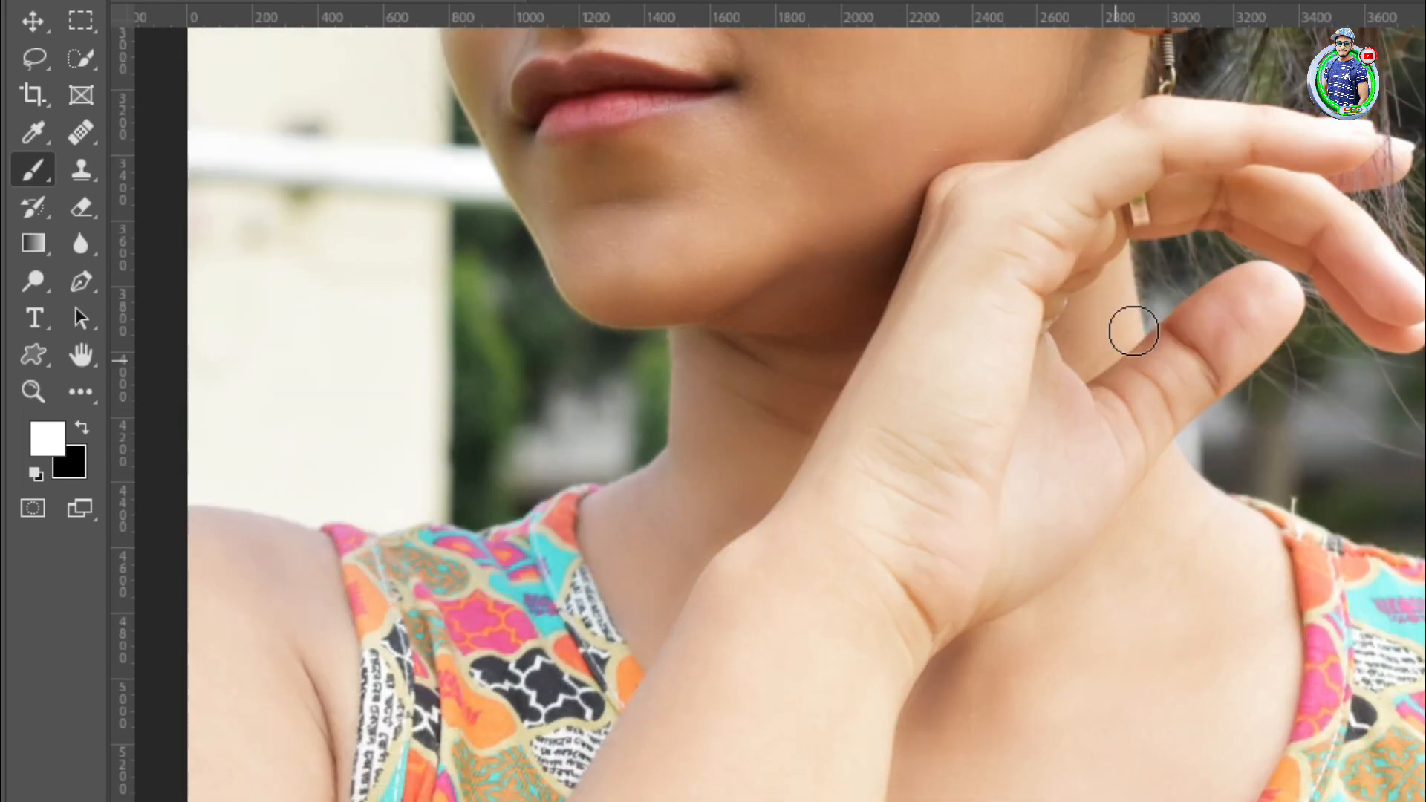
pyautogui.scroll(-4, 904, 248)
pyautogui.hscroll(-3, 668, 520)
pyautogui.hscroll(5, 767, 636)
pyautogui.scroll(8, 594, 409)
pyautogui.press('z')
pyautogui.moveTo(825, 387); pyautogui.dragTo(457, 352)
pyautogui.moveTo(347, 364); pyautogui.dragTo(366, 388)
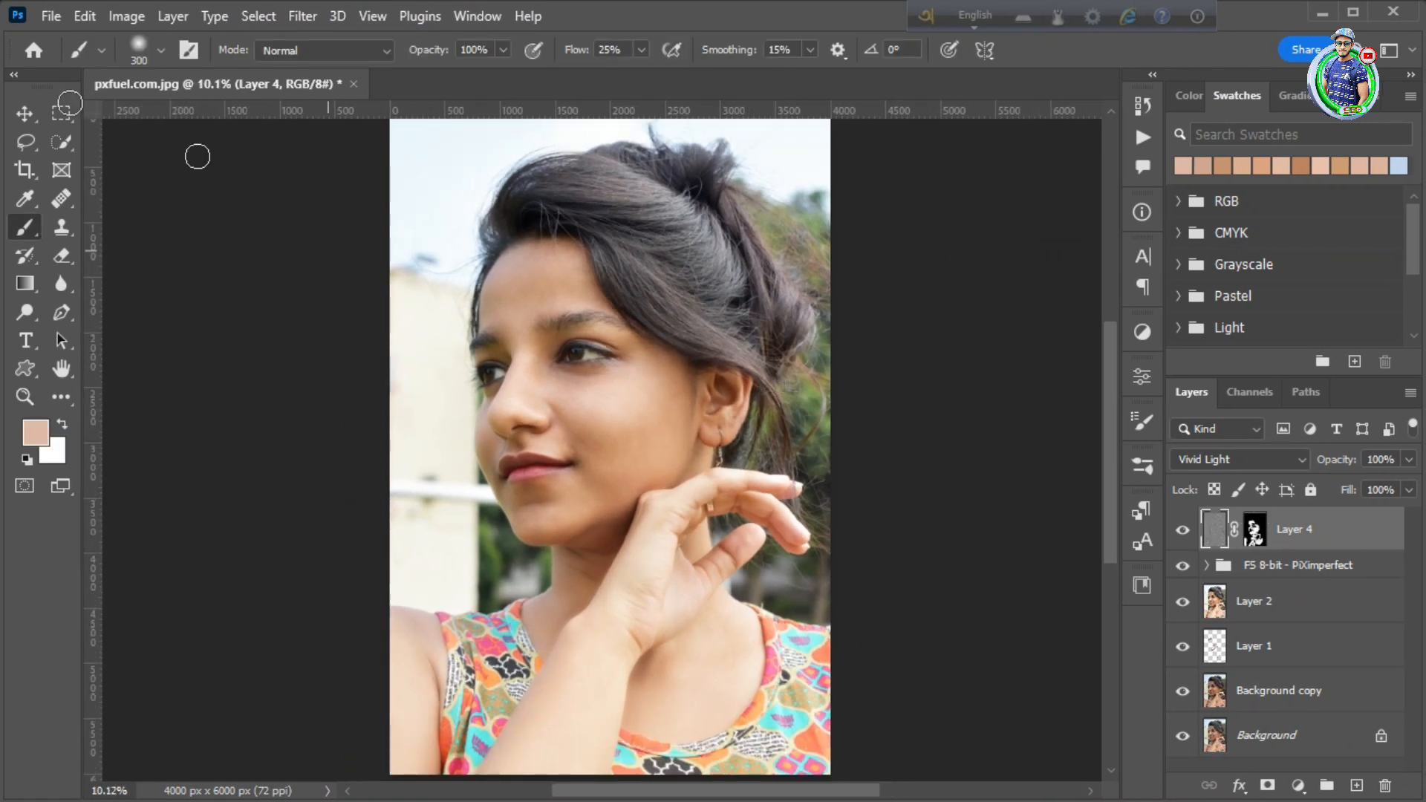
# Step: Add a Brightness/Contrast adjustment layer above Layer 4 and set its brightness to -71
pyautogui.click(25, 113)
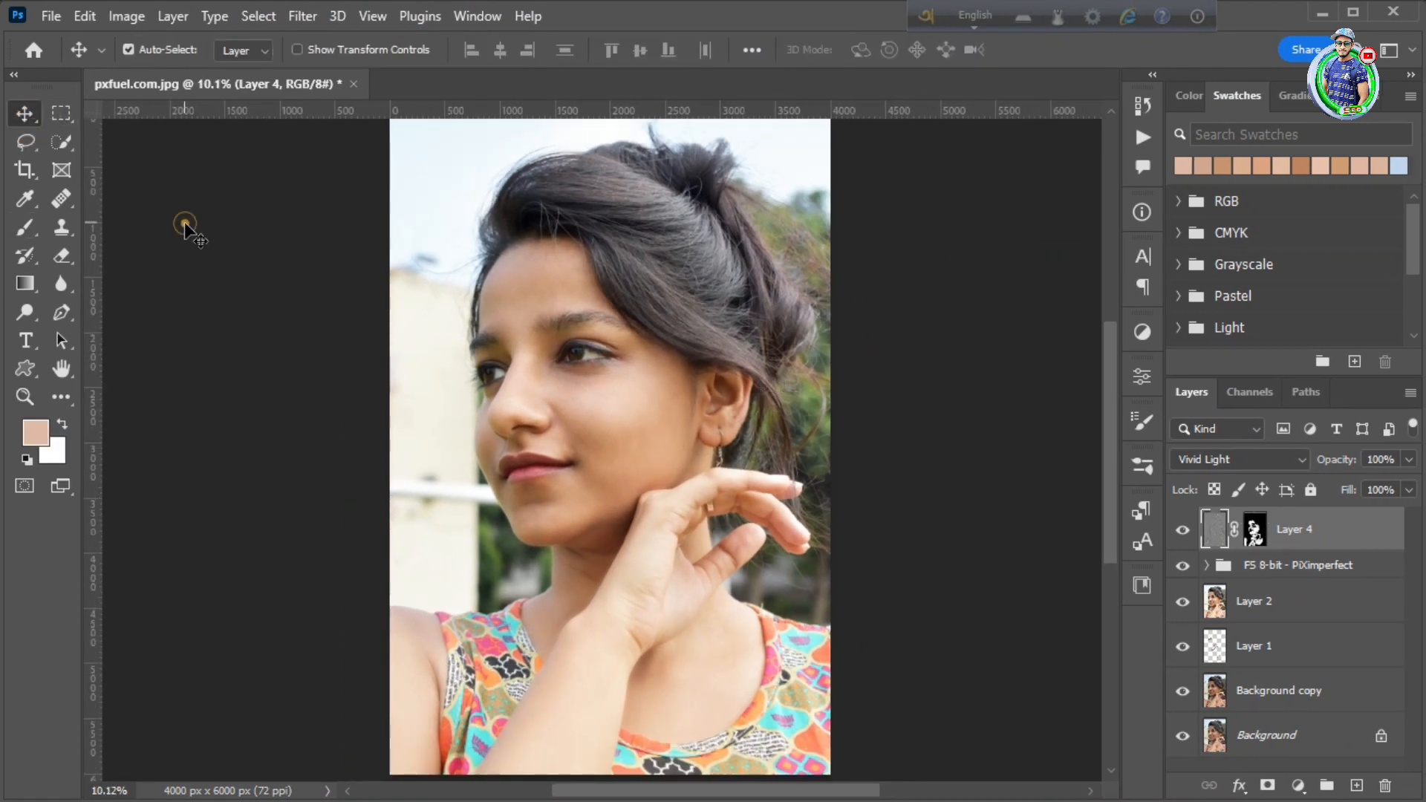
pyautogui.click(187, 226)
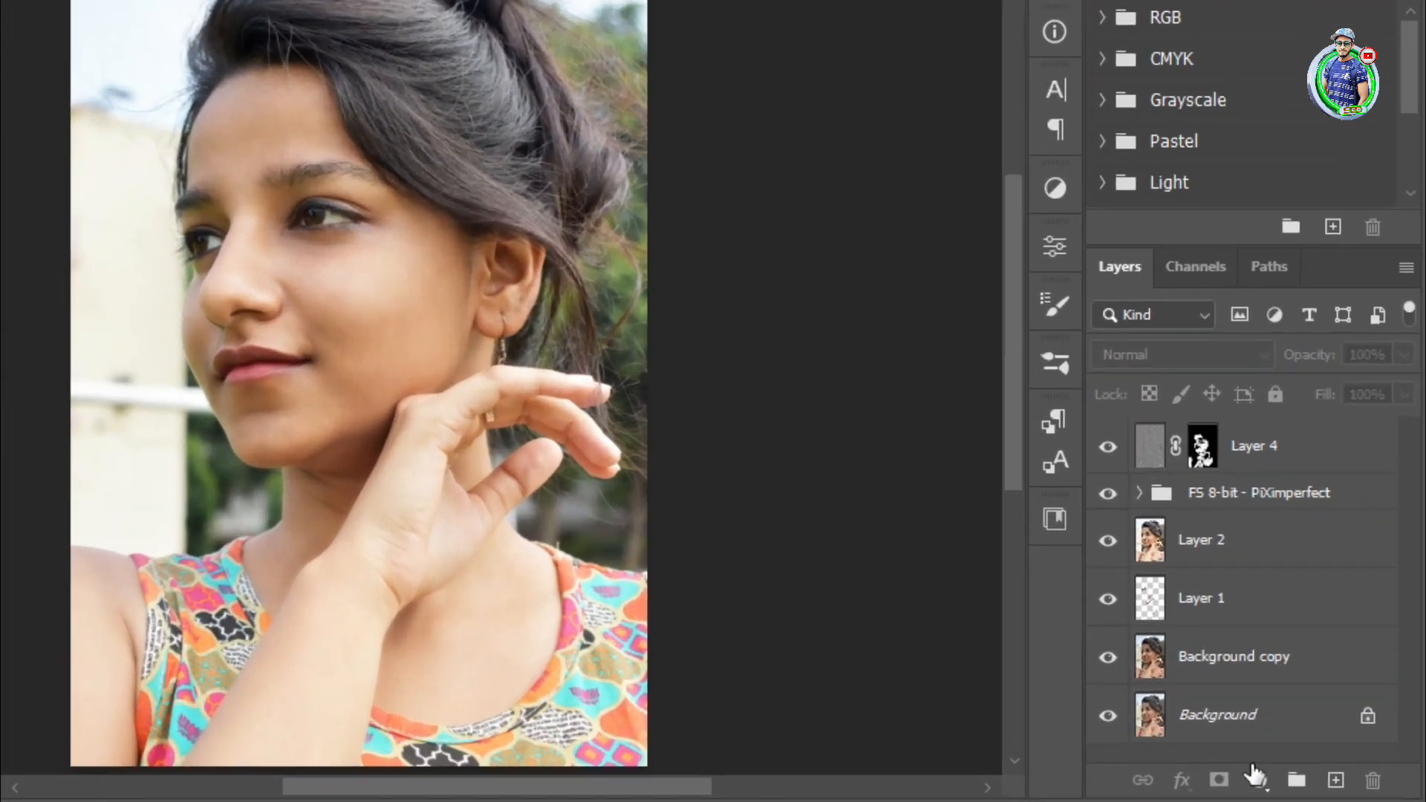
pyautogui.click(1255, 778)
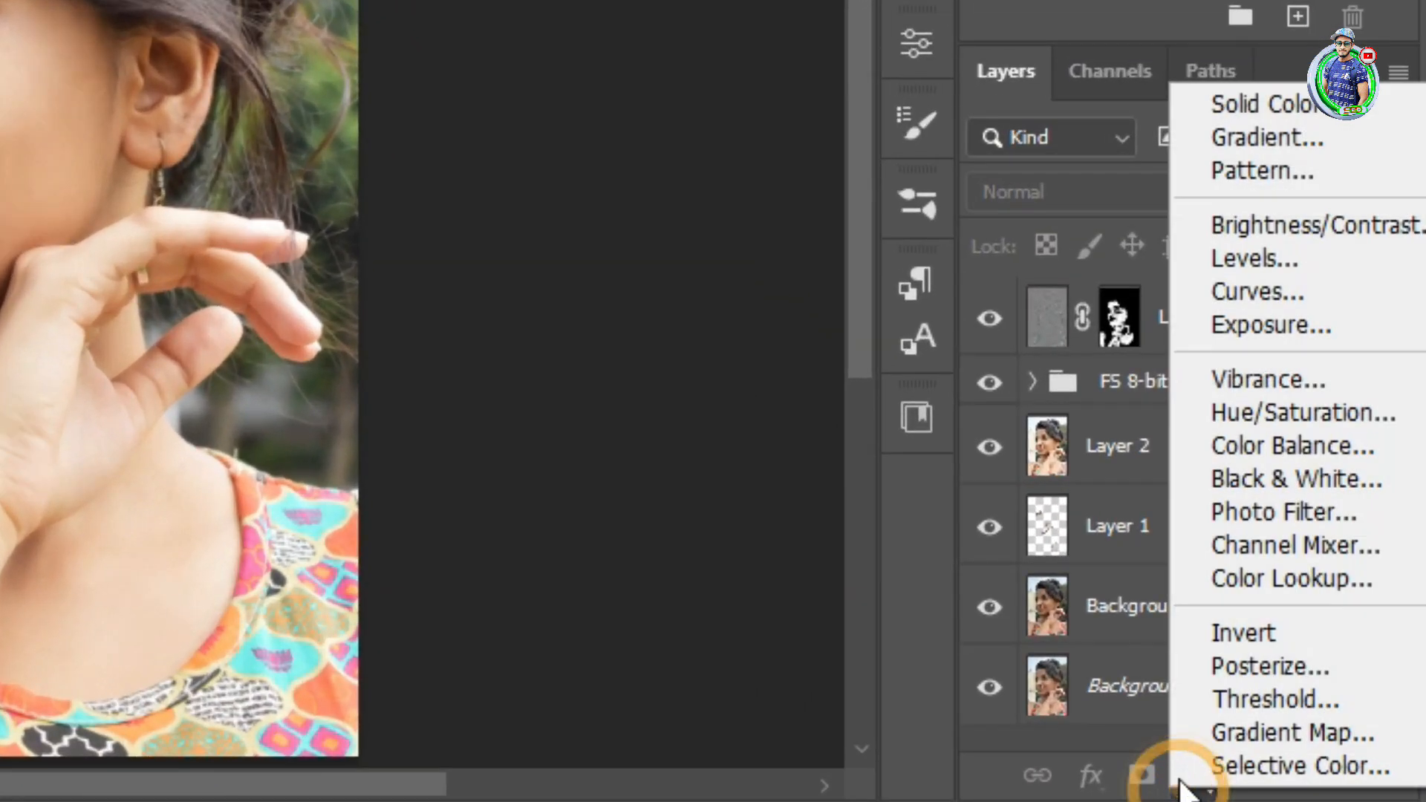
pyautogui.click(1214, 230)
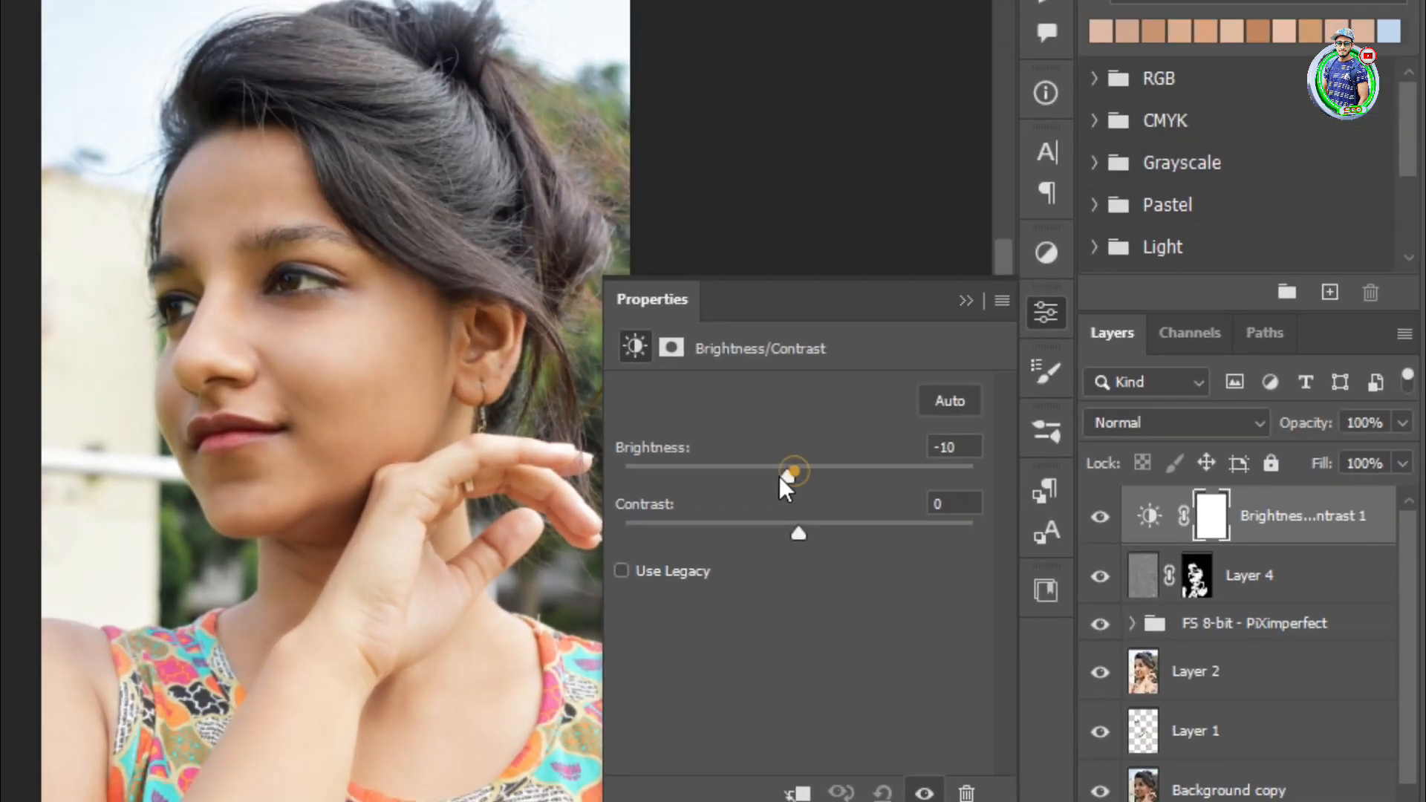
pyautogui.moveTo(780, 477); pyautogui.dragTo(701, 488)
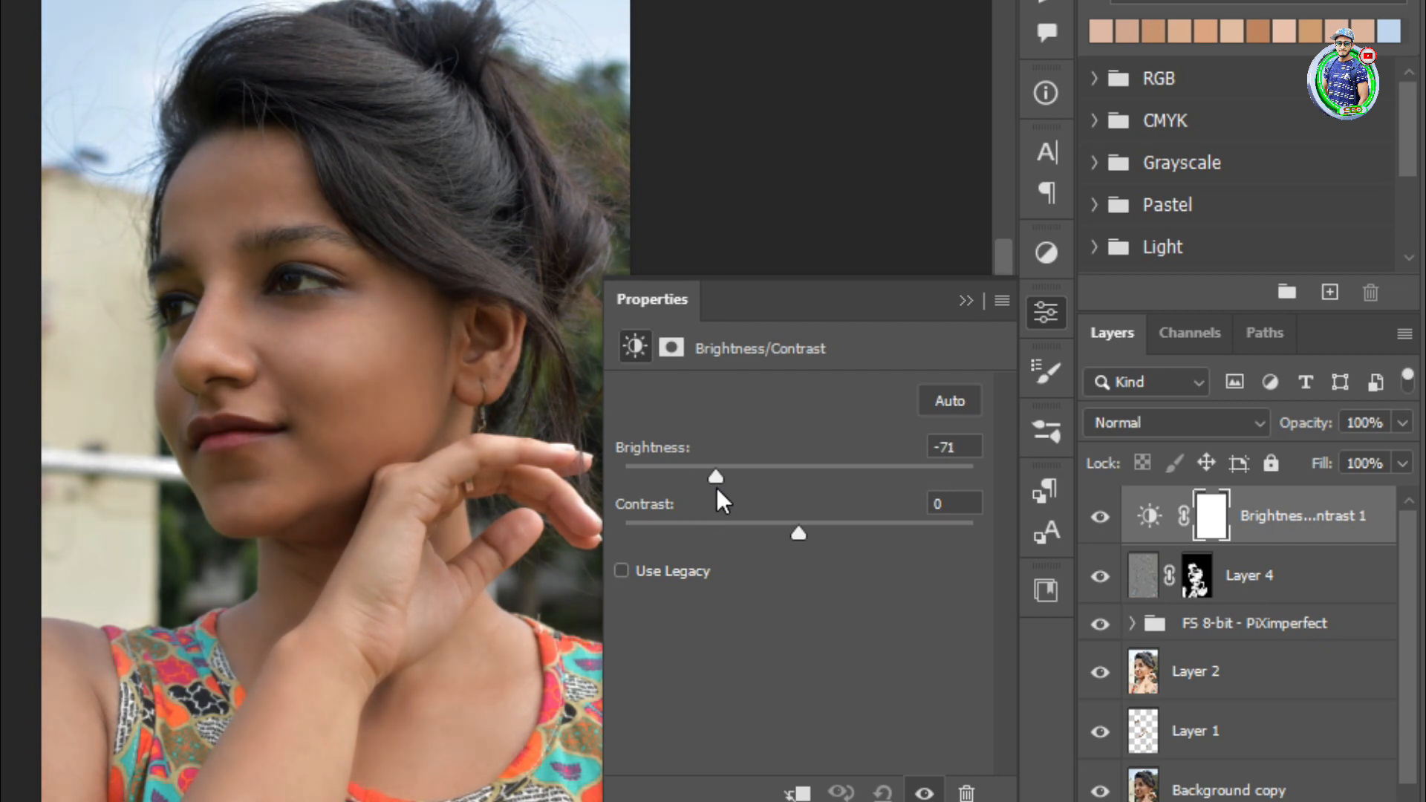
pyautogui.click(964, 300)
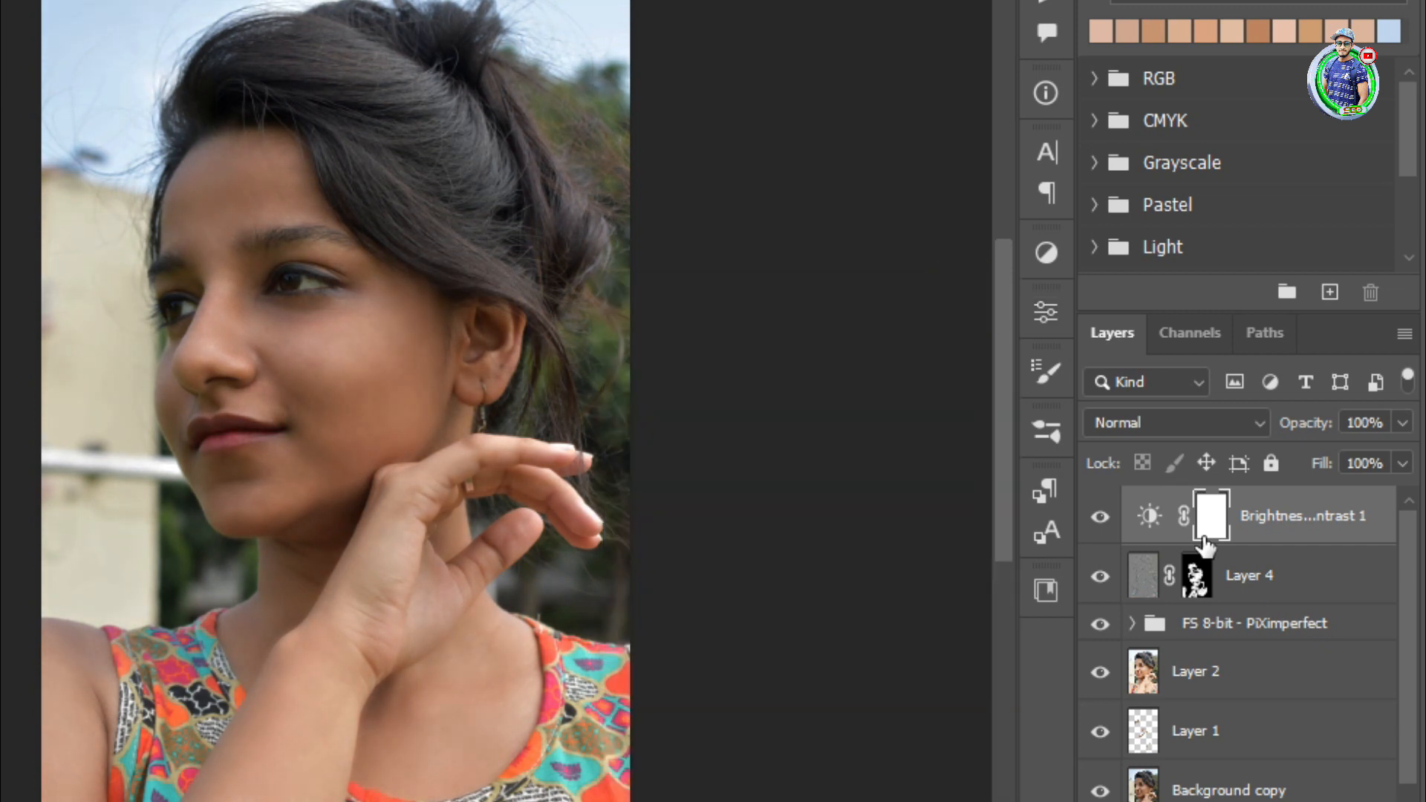
# Step: Invert the Brightness/Contrast layer's mask to black and paint white over the wall and sky to darken them
pyautogui.hotkey('ctrl', 'i')
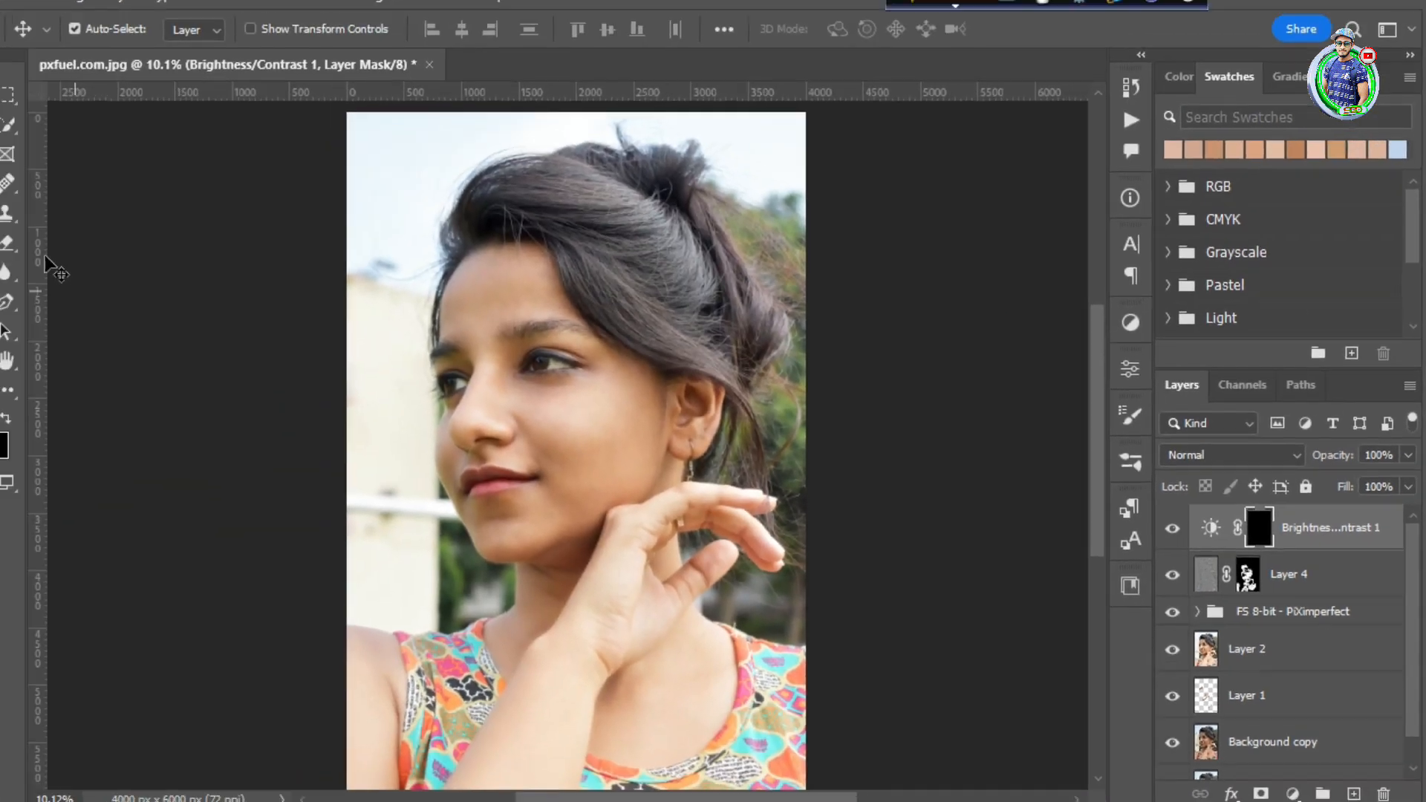
pyautogui.click(26, 228)
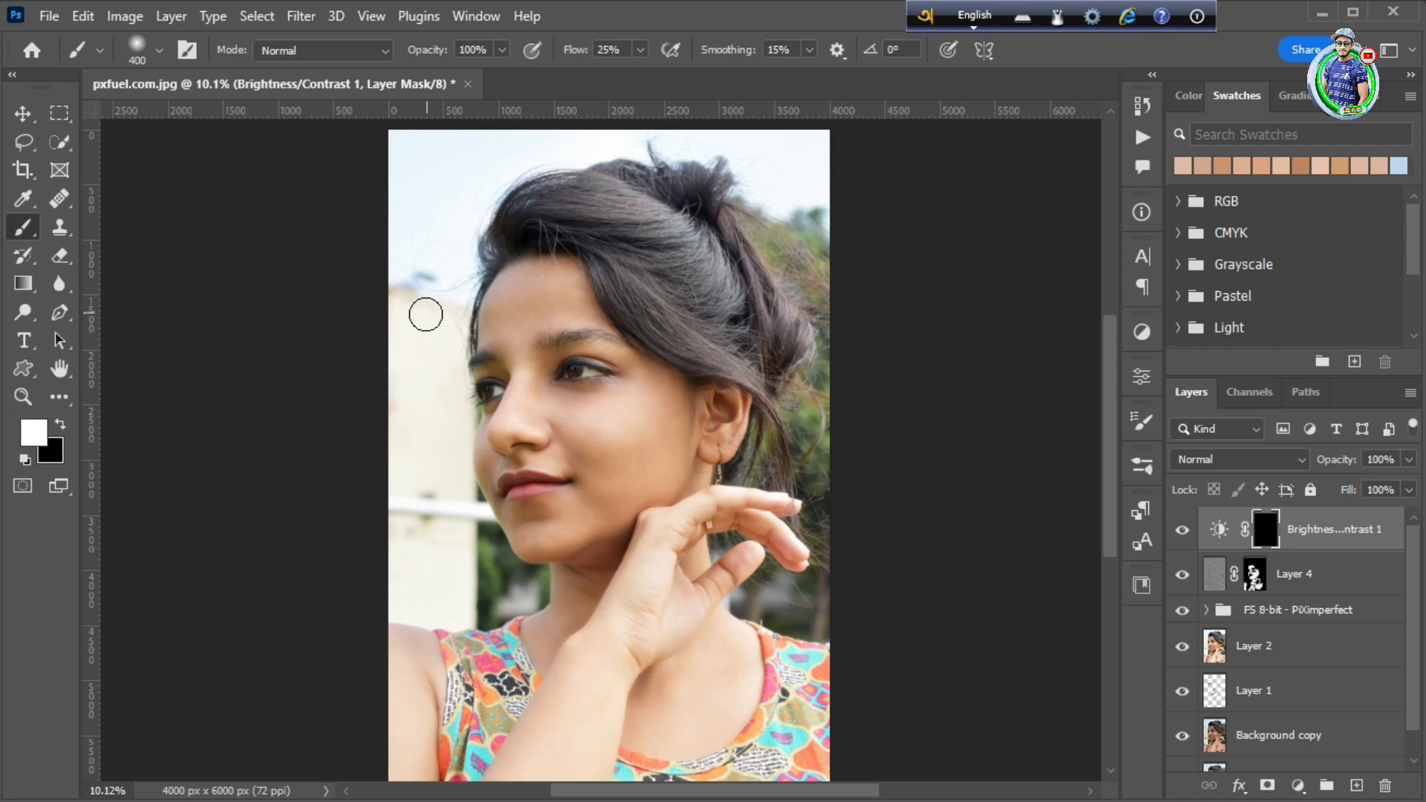
pyautogui.moveTo(423, 317)
pyautogui.mouseDown()
pyautogui.moveTo(407, 480)
pyautogui.moveTo(408, 376)
pyautogui.mouseUp()
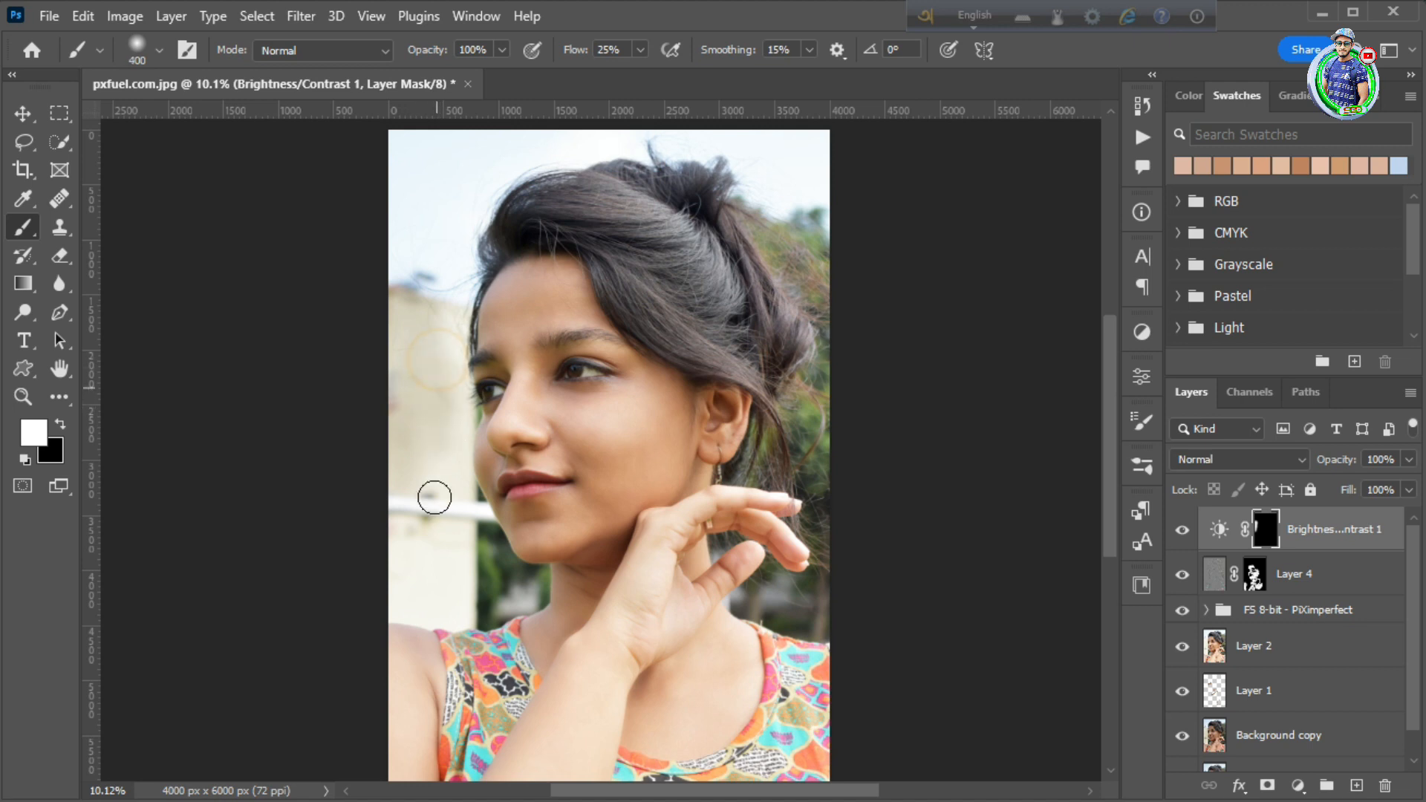
pyautogui.moveTo(424, 573)
pyautogui.mouseDown()
pyautogui.moveTo(389, 238)
pyautogui.moveTo(677, 199)
pyautogui.mouseUp()
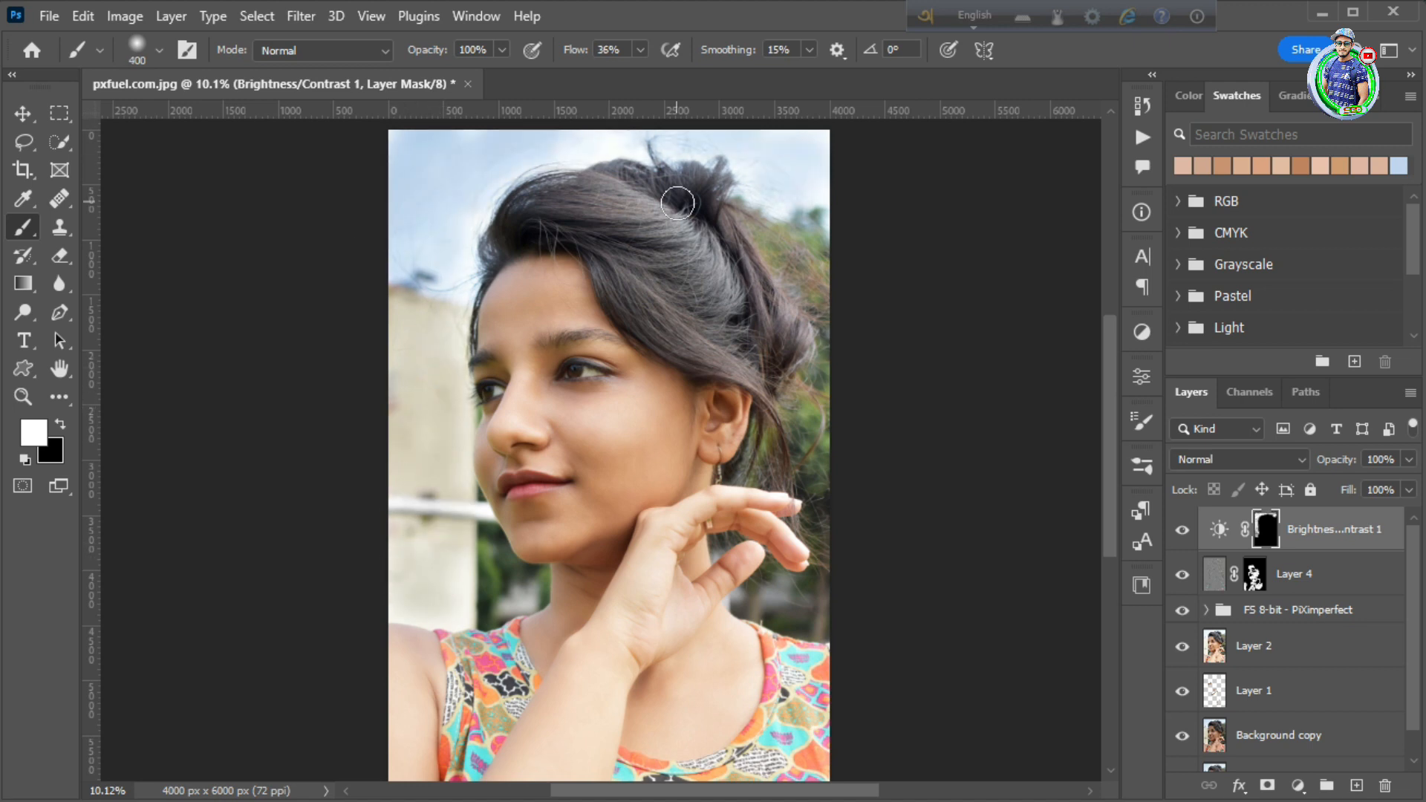
pyautogui.moveTo(468, 587); pyautogui.dragTo(413, 522)
# Step: Paint white on the Brightness/Contrast mask over the background around the hair and hand with smaller brushes at 36% flow
pyautogui.scroll(4, 444, 188)
pyautogui.hotkey('shift', '3')
pyautogui.hotkey('shift', '6')
pyautogui.press(']')
pyautogui.press('[')
pyautogui.press('[')
pyautogui.moveTo(423, 360)
pyautogui.mouseDown()
pyautogui.moveTo(447, 241)
pyautogui.moveTo(443, 340)
pyautogui.moveTo(932, 125)
pyautogui.moveTo(970, 387)
pyautogui.mouseUp()
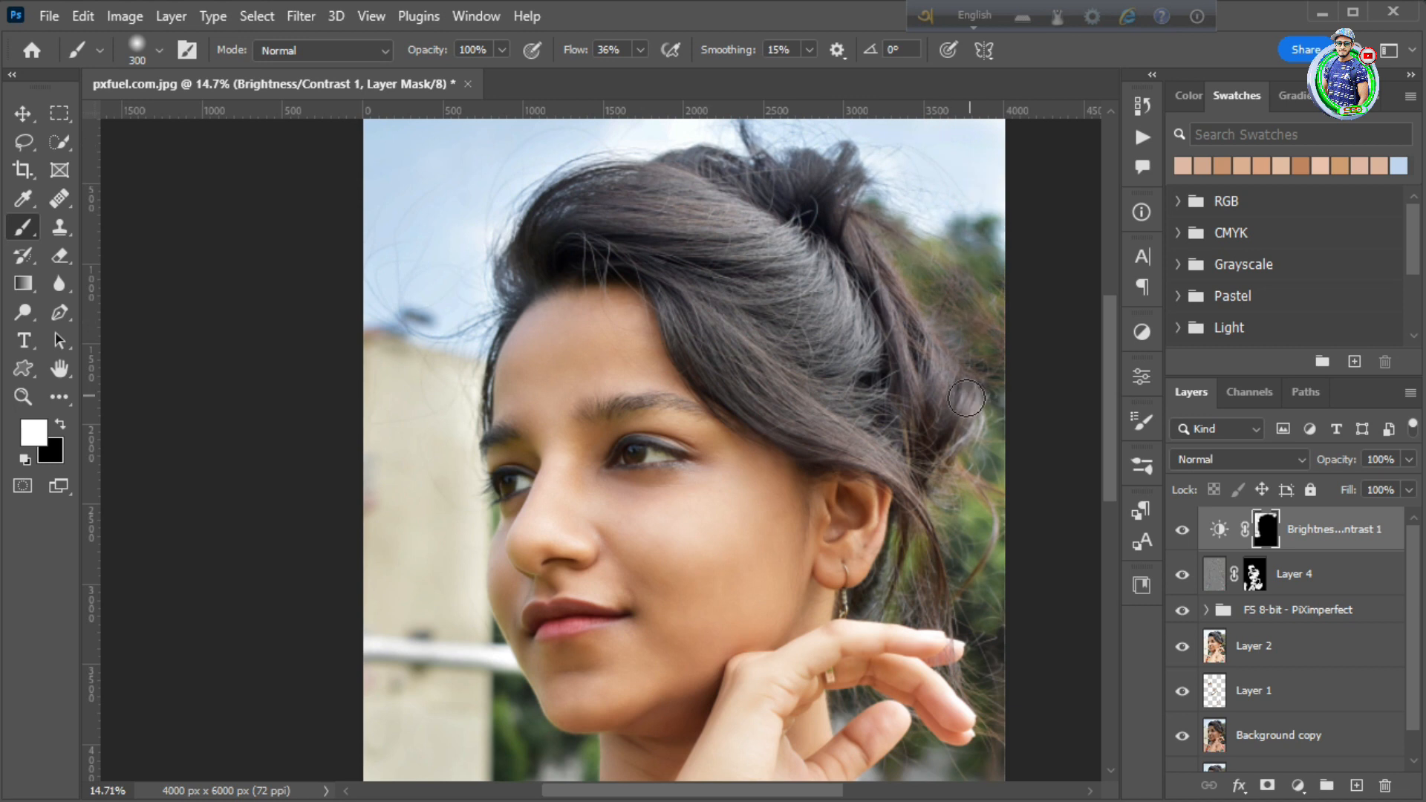
pyautogui.scroll(-2, 907, 420)
pyautogui.moveTo(888, 634); pyautogui.dragTo(958, 357)
pyautogui.scroll(2, 452, 315)
pyautogui.press('[')
pyautogui.press('[')
pyautogui.scroll(-3, 445, 338)
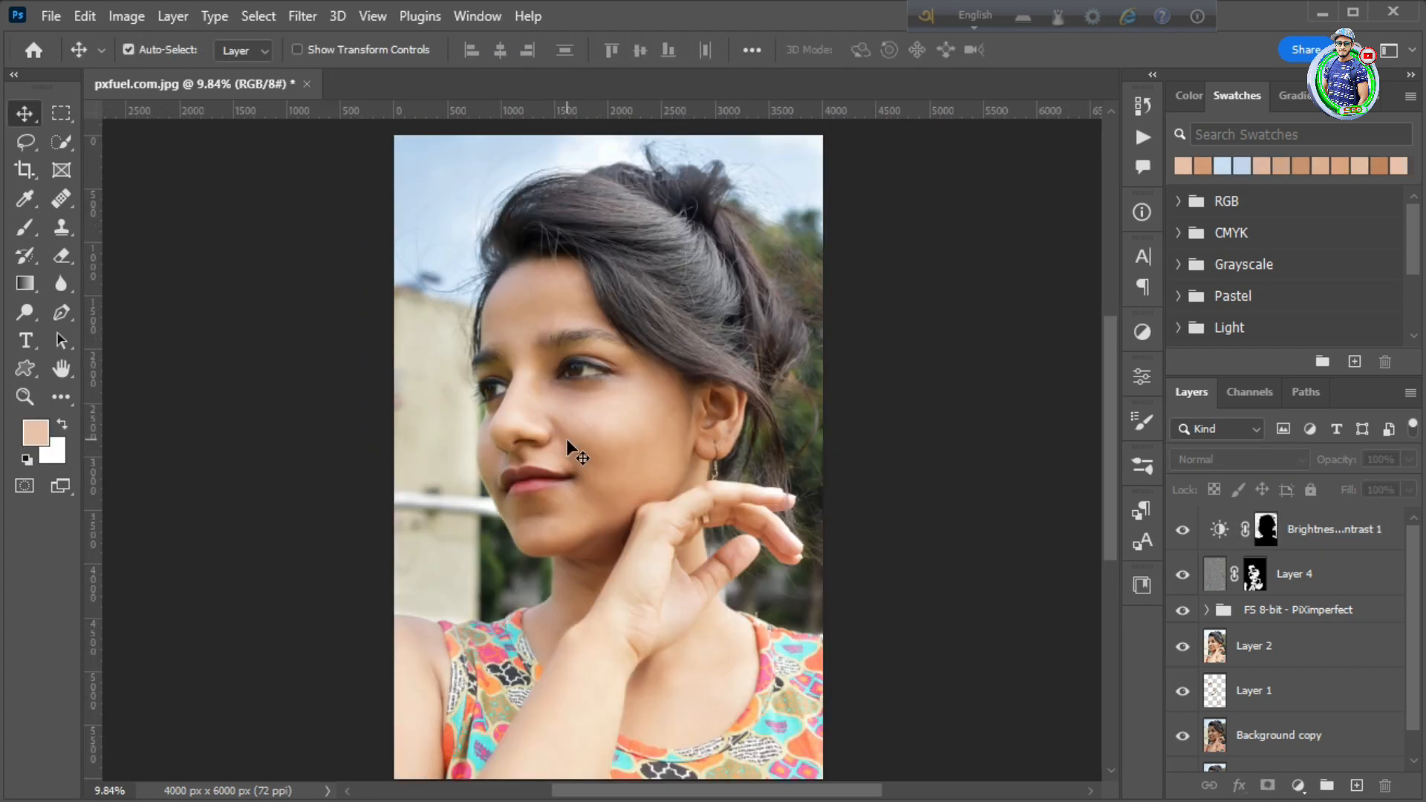
# Step: Stamp all visible layers into a new top layer and open the Camera Raw Filter on it
pyautogui.hotkey('ctrl', 'alt', 'shift', 'e')
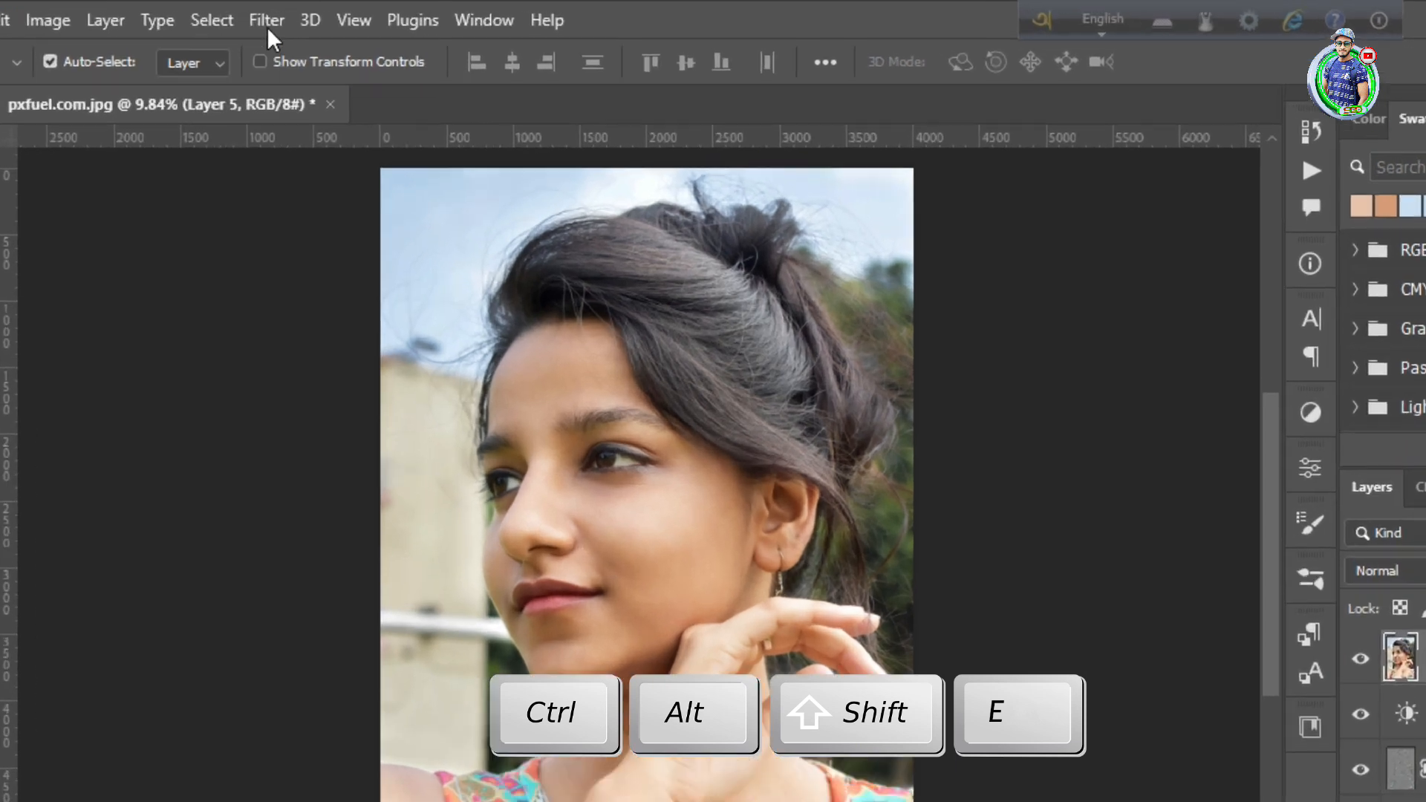
pyautogui.click(302, 16)
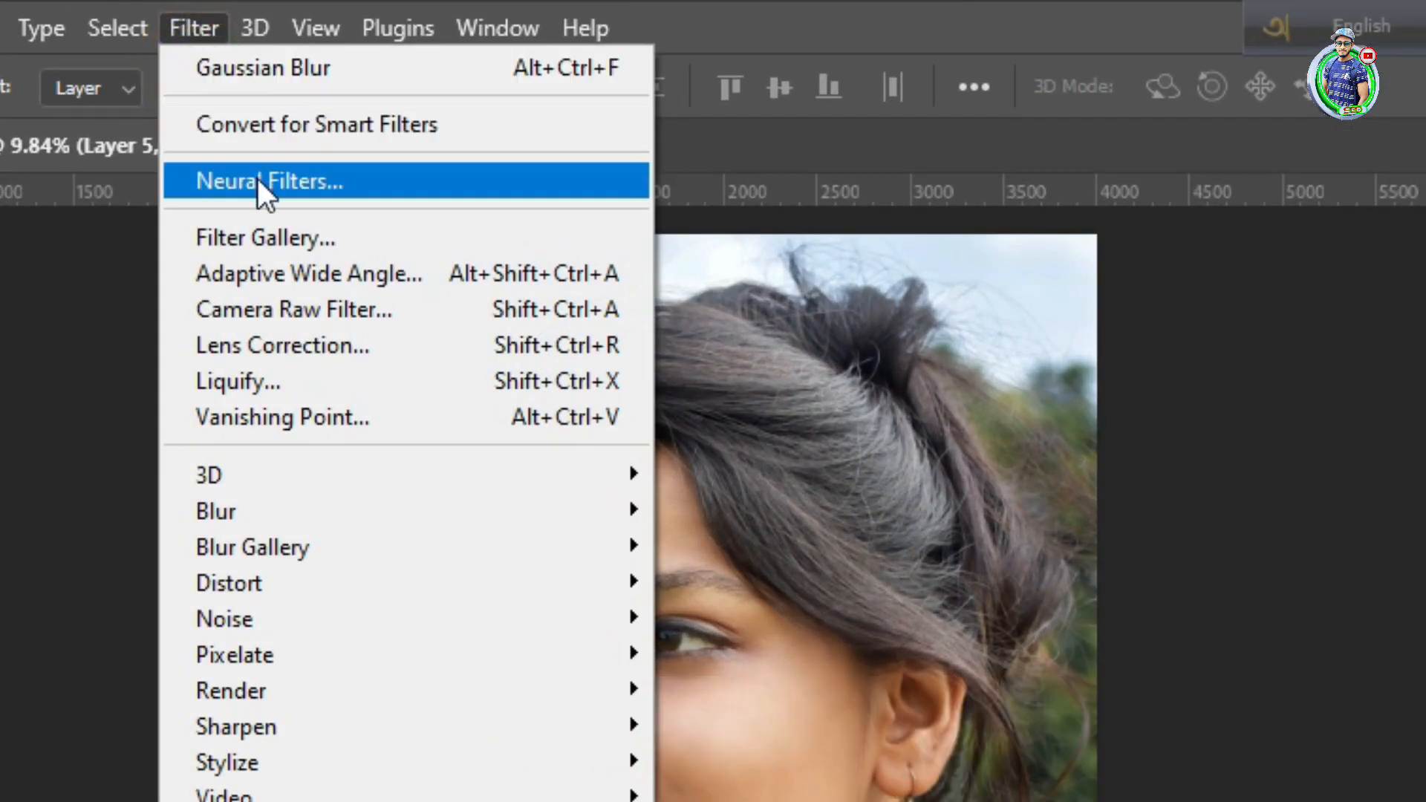
pyautogui.click(267, 307)
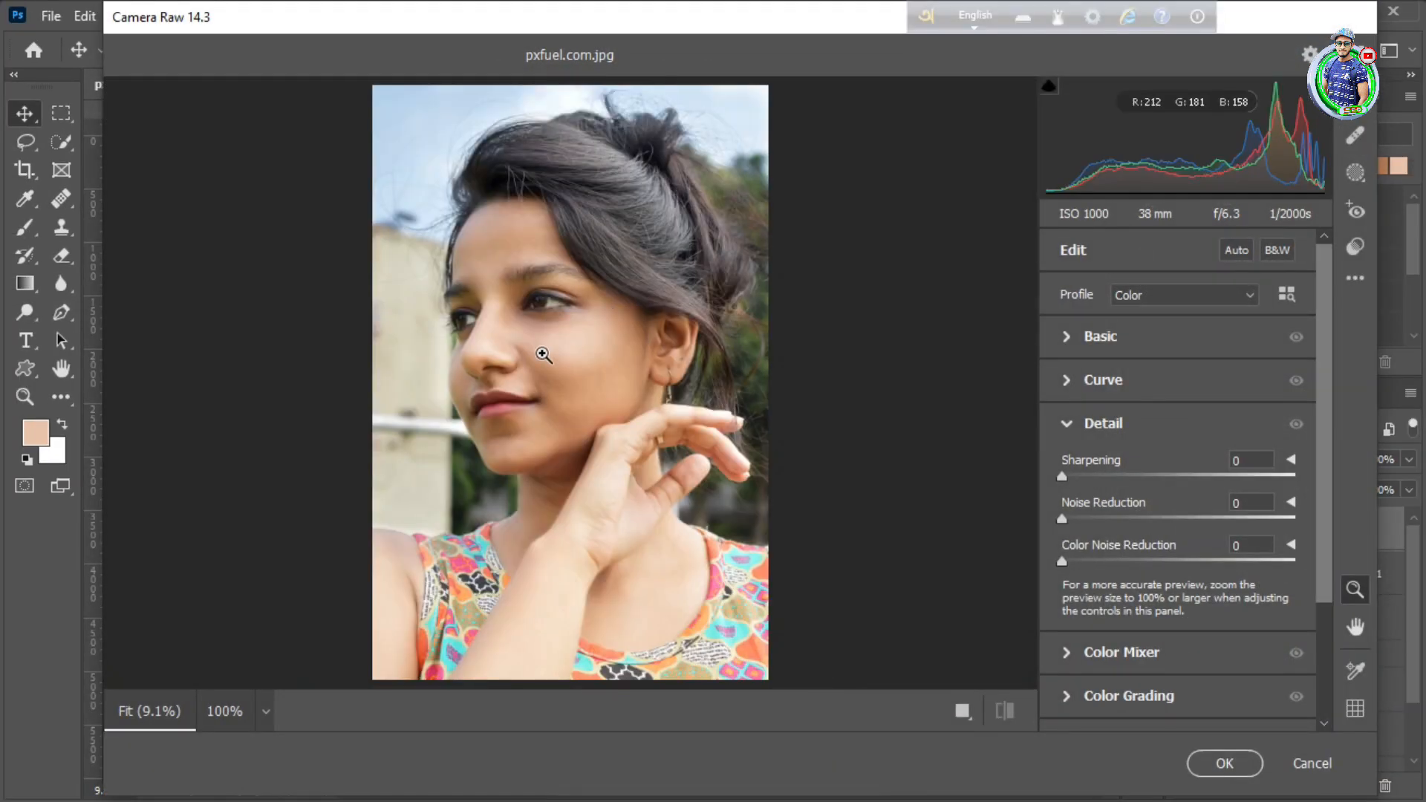
pyautogui.click(543, 355)
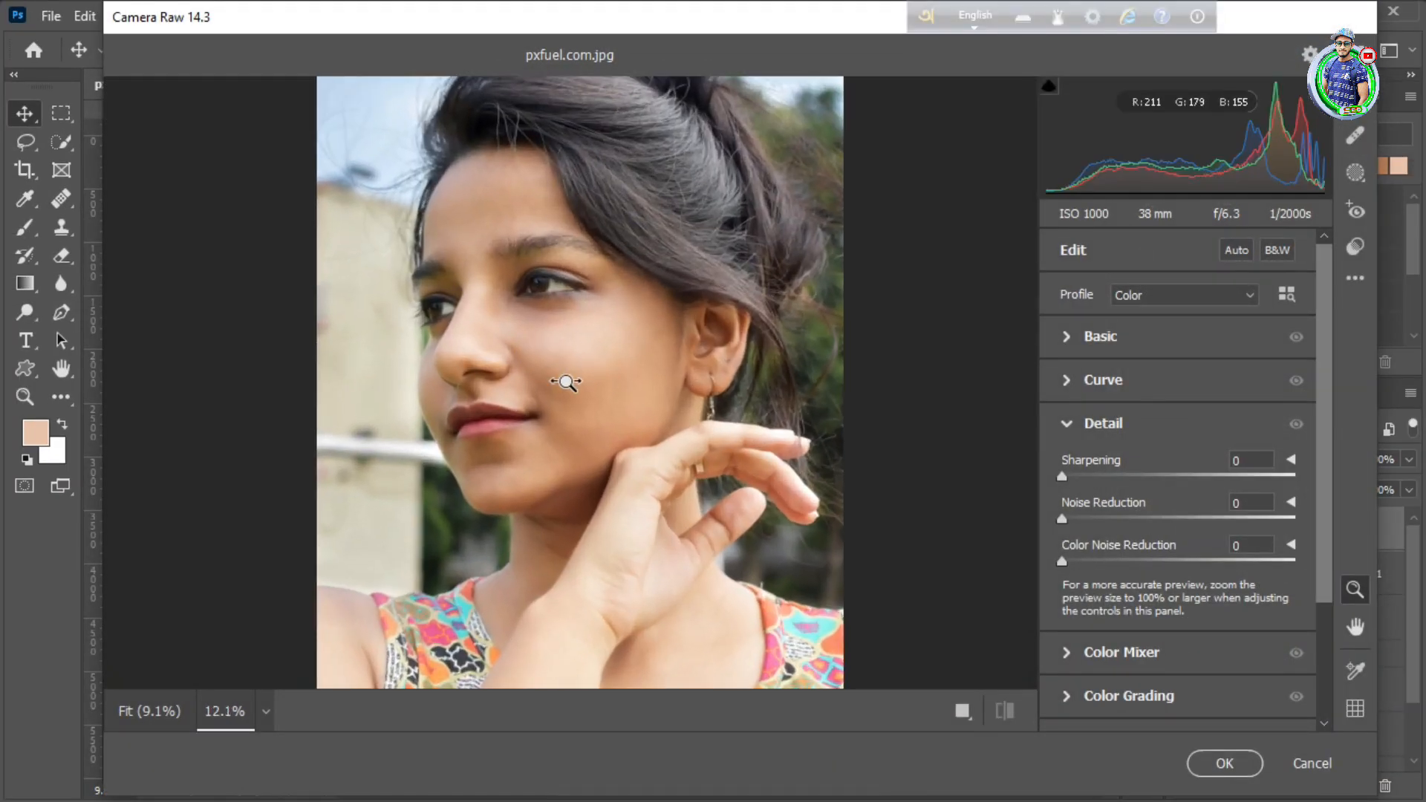
# Step: Set the exposure to +0.15 and the highlights to +17, and compare the portrait before and after
pyautogui.click(1074, 335)
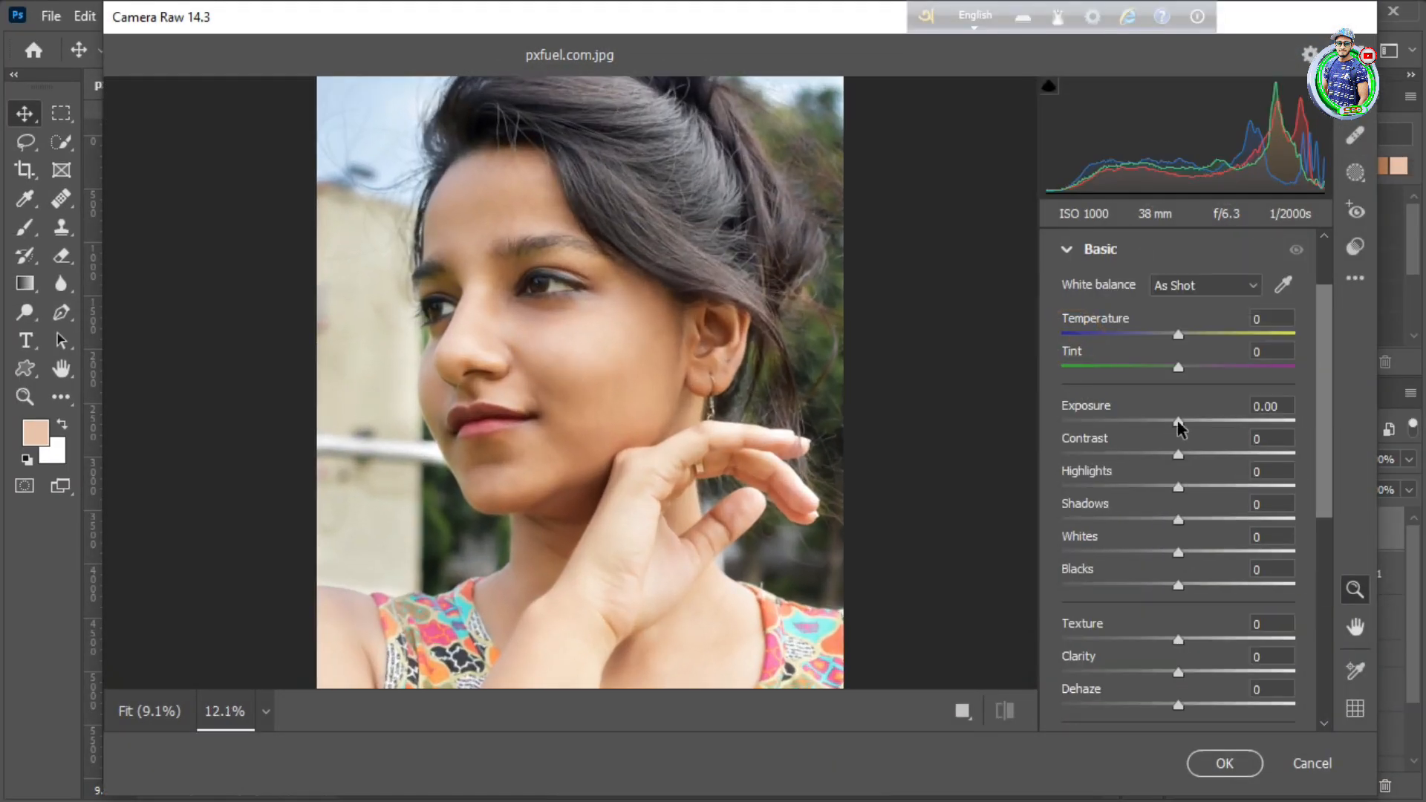
pyautogui.moveTo(1178, 422); pyautogui.dragTo(1182, 423)
pyautogui.moveTo(1179, 489); pyautogui.dragTo(1206, 488)
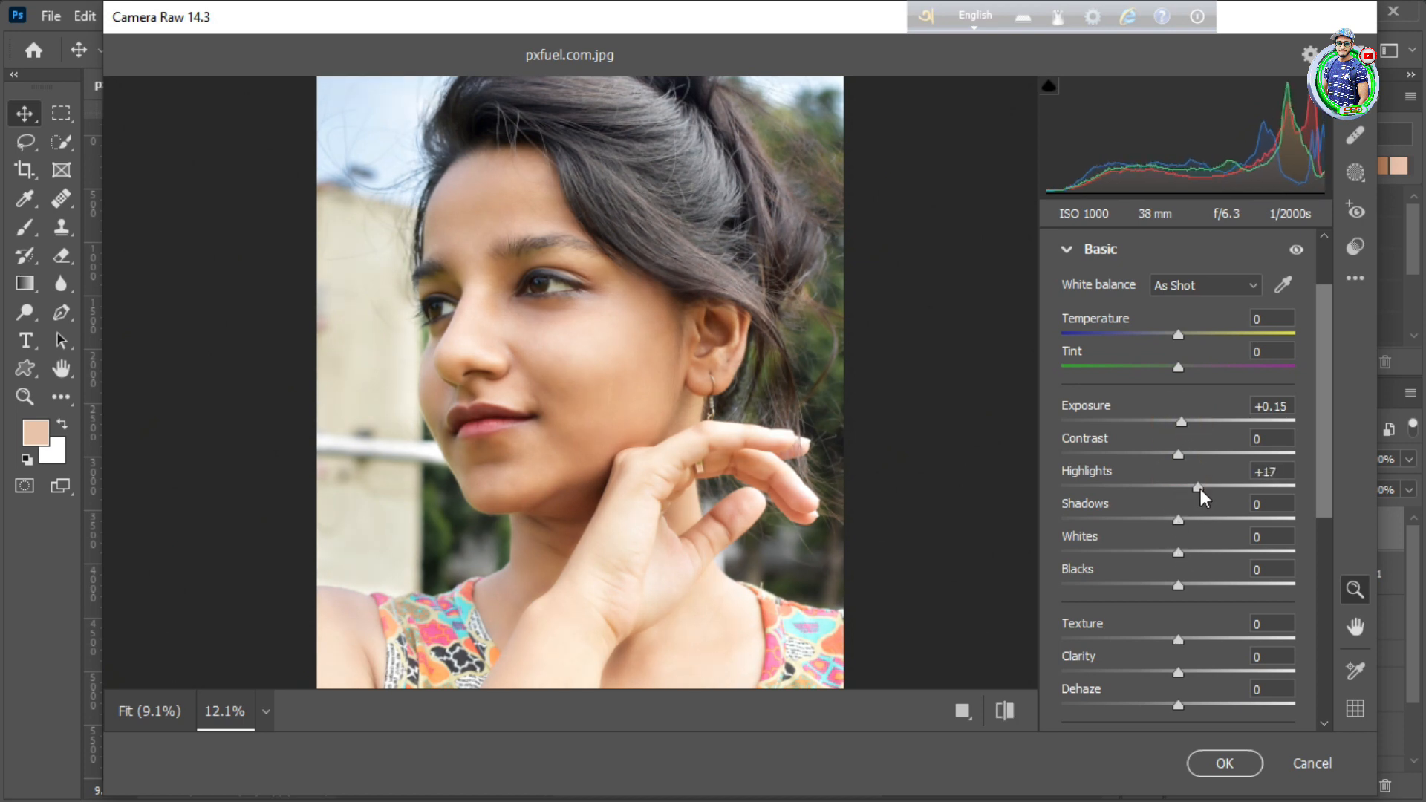
pyautogui.click(1006, 713)
pyautogui.click(1006, 713)
# Step: Raise the portrait's texture slightly in the Basic adjustments
pyautogui.scroll(-3, 1148, 536)
pyautogui.moveTo(1178, 510); pyautogui.dragTo(1201, 509)
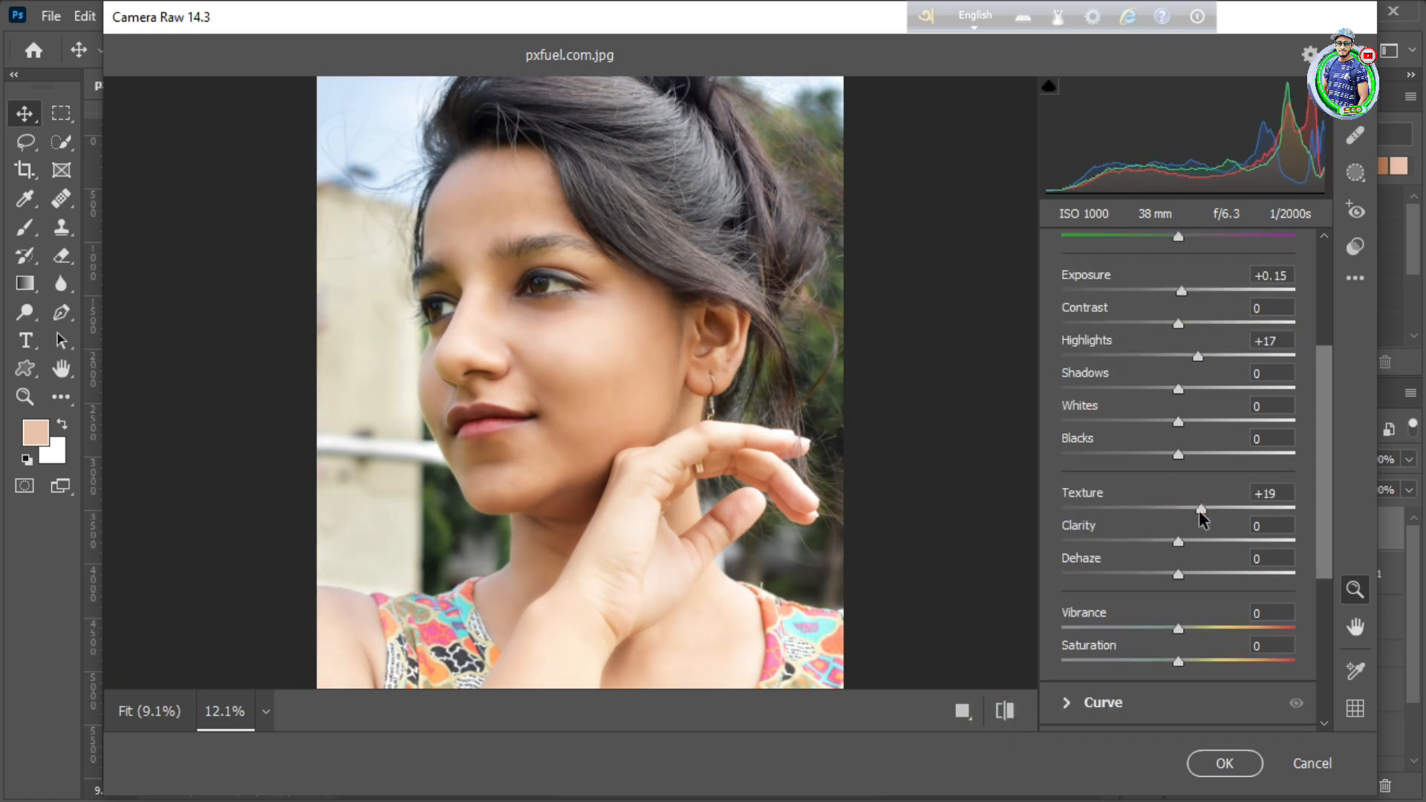
pyautogui.moveTo(631, 364); pyautogui.dragTo(675, 439)
pyautogui.moveTo(1198, 512)
pyautogui.mouseDown()
pyautogui.moveTo(1175, 511)
pyautogui.moveTo(1206, 515)
pyautogui.mouseUp()
# Step: Set the Detail sharpening of the portrait to 31
pyautogui.scroll(-5, 1179, 548)
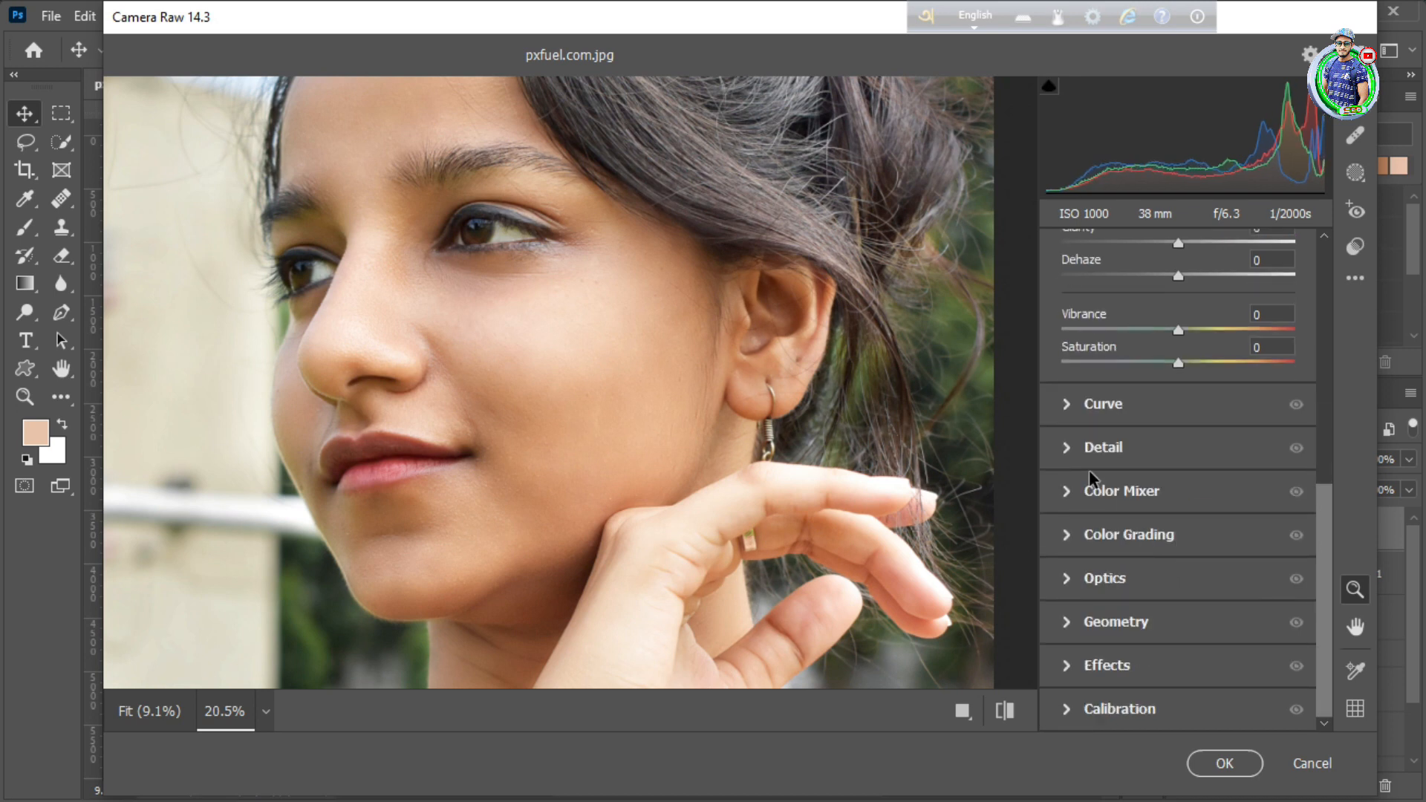
pyautogui.click(1068, 447)
pyautogui.click(1108, 474)
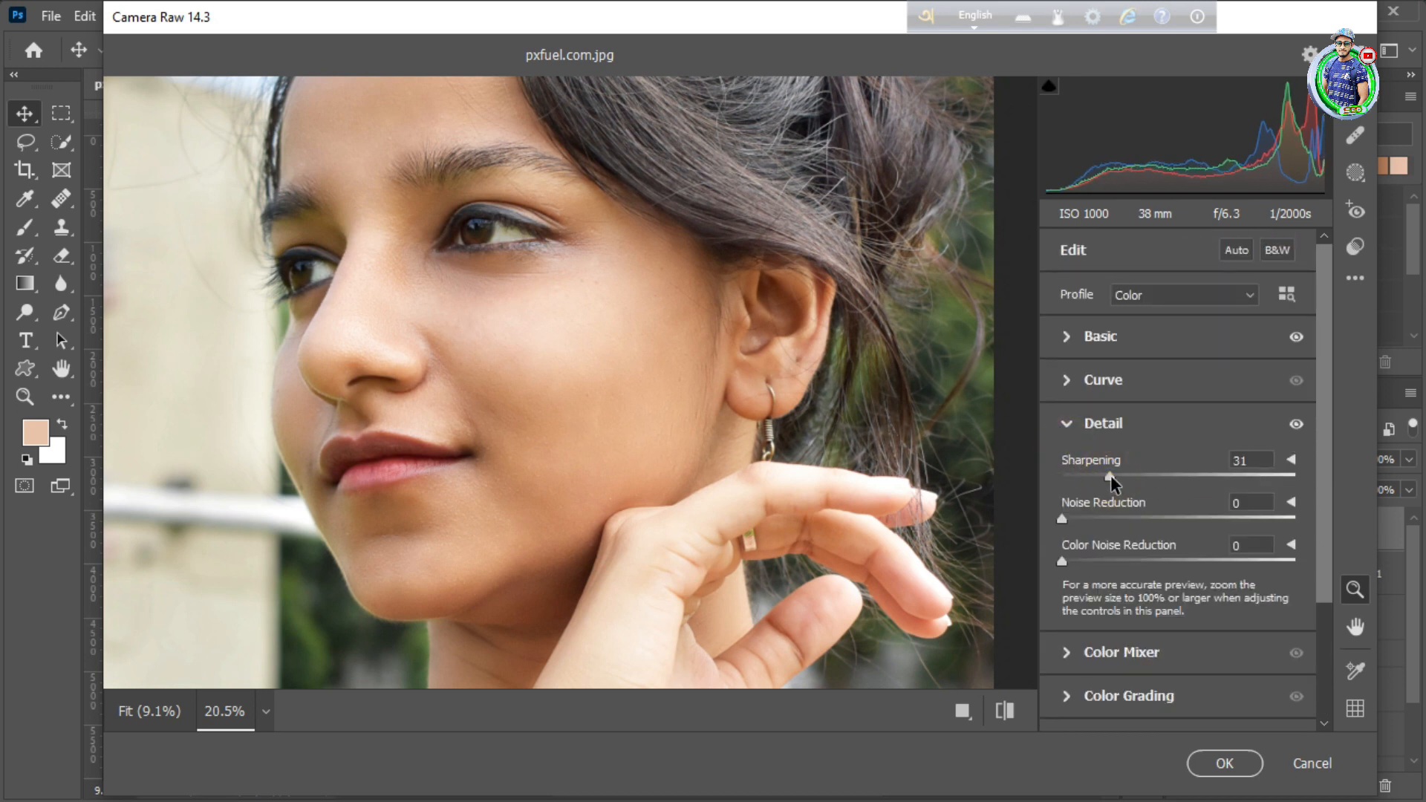
# Step: Set the Detail sharpening to 36, noise reduction to 25 and color noise reduction to 19, and compare the portrait before and after
pyautogui.click(1118, 476)
pyautogui.moveTo(1101, 519); pyautogui.dragTo(1120, 521)
pyautogui.click(1002, 717)
pyautogui.click(1003, 718)
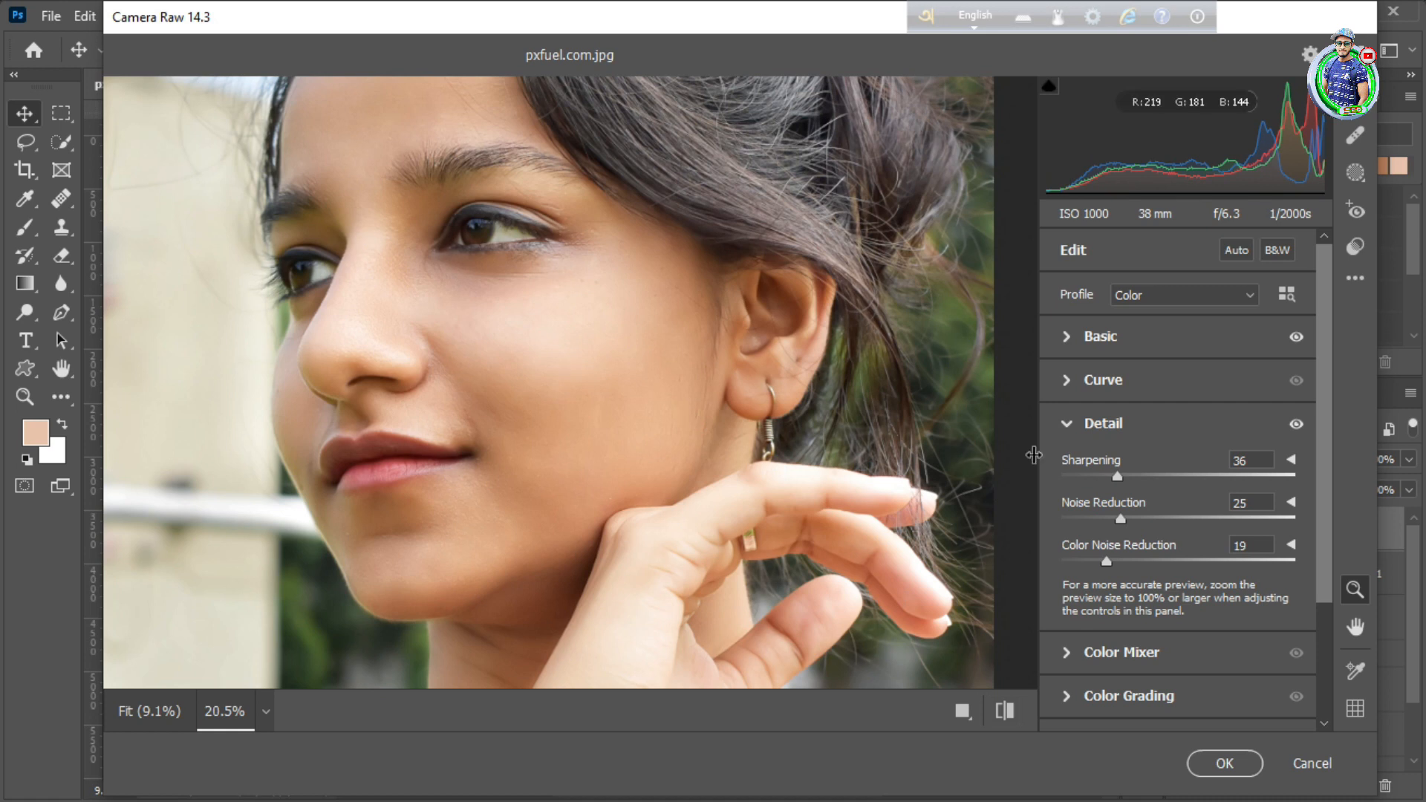
# Step: Raise the Basic highlights to +24 and apply the Camera Raw adjustments to the layer
pyautogui.keyDown('alt'); pyautogui.click(570, 392); pyautogui.keyUp('alt')
pyautogui.click(1086, 336)
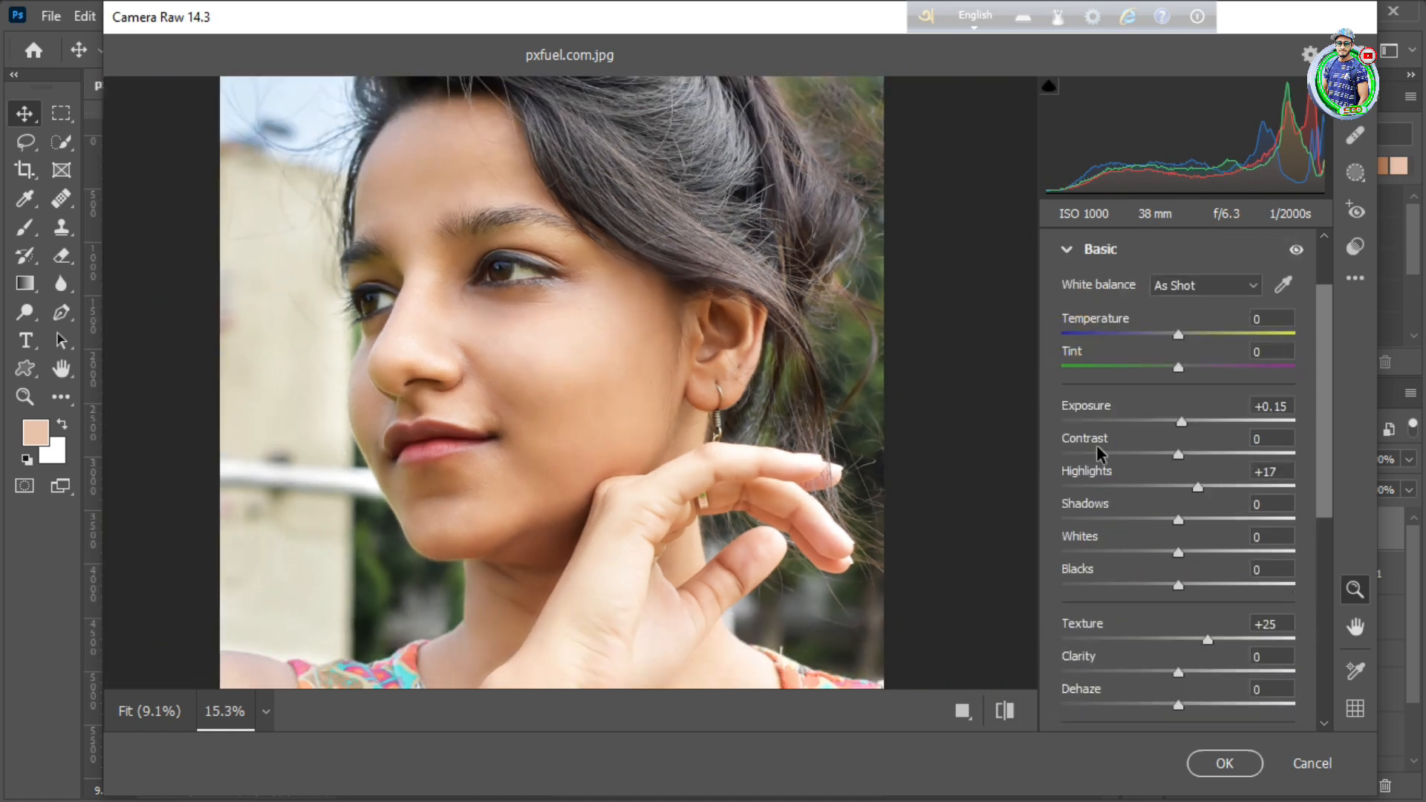
pyautogui.moveTo(1201, 492); pyautogui.dragTo(1207, 484)
pyautogui.moveTo(592, 387); pyautogui.dragTo(558, 393)
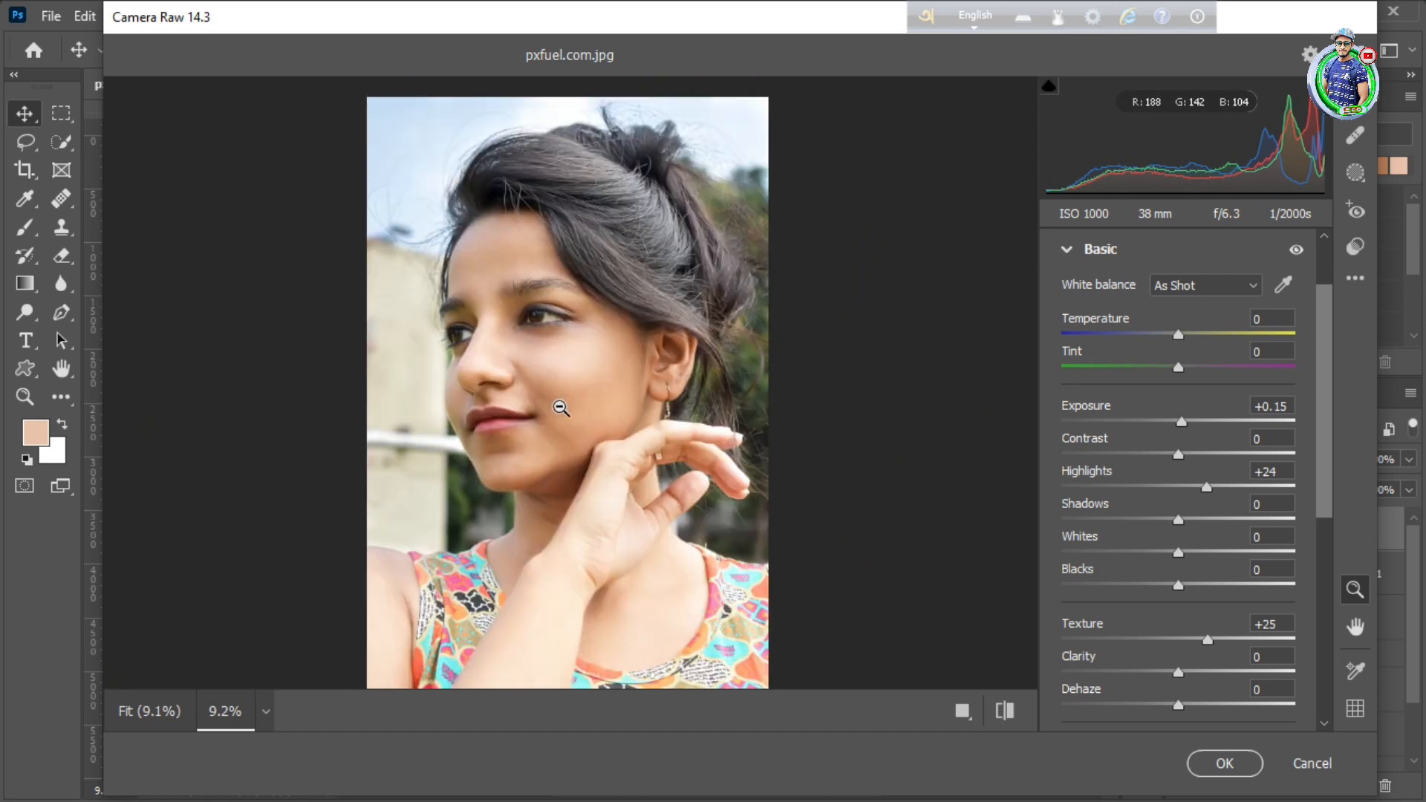
pyautogui.click(1211, 762)
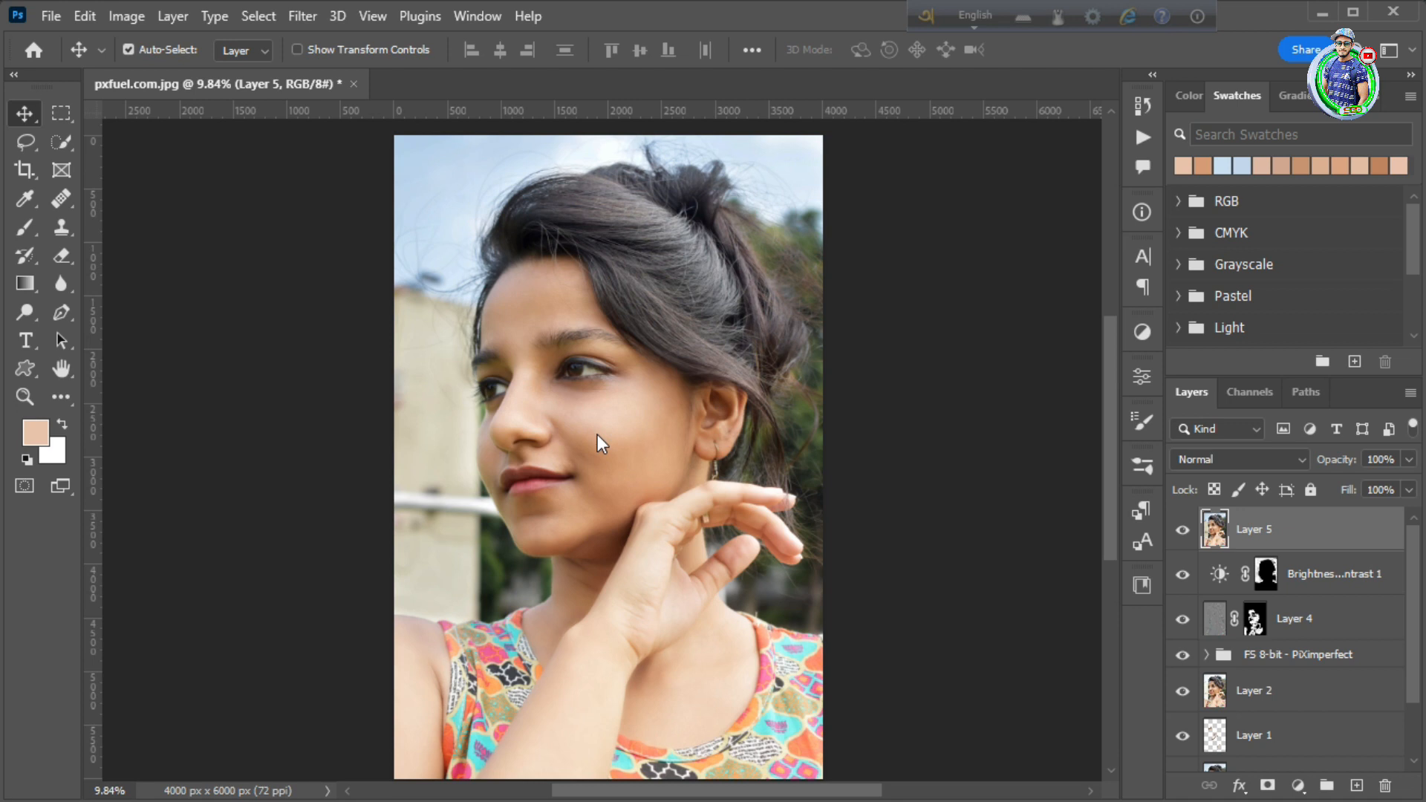
# Step: Draw a freehand Lasso selection about 745 by 728 px around the lower cheek in front of the ear
pyautogui.click(25, 396)
pyautogui.moveTo(632, 413)
pyautogui.mouseDown()
pyautogui.moveTo(716, 509)
pyautogui.moveTo(615, 465)
pyautogui.moveTo(614, 433)
pyautogui.moveTo(676, 488)
pyautogui.mouseUp()
pyautogui.press('l')
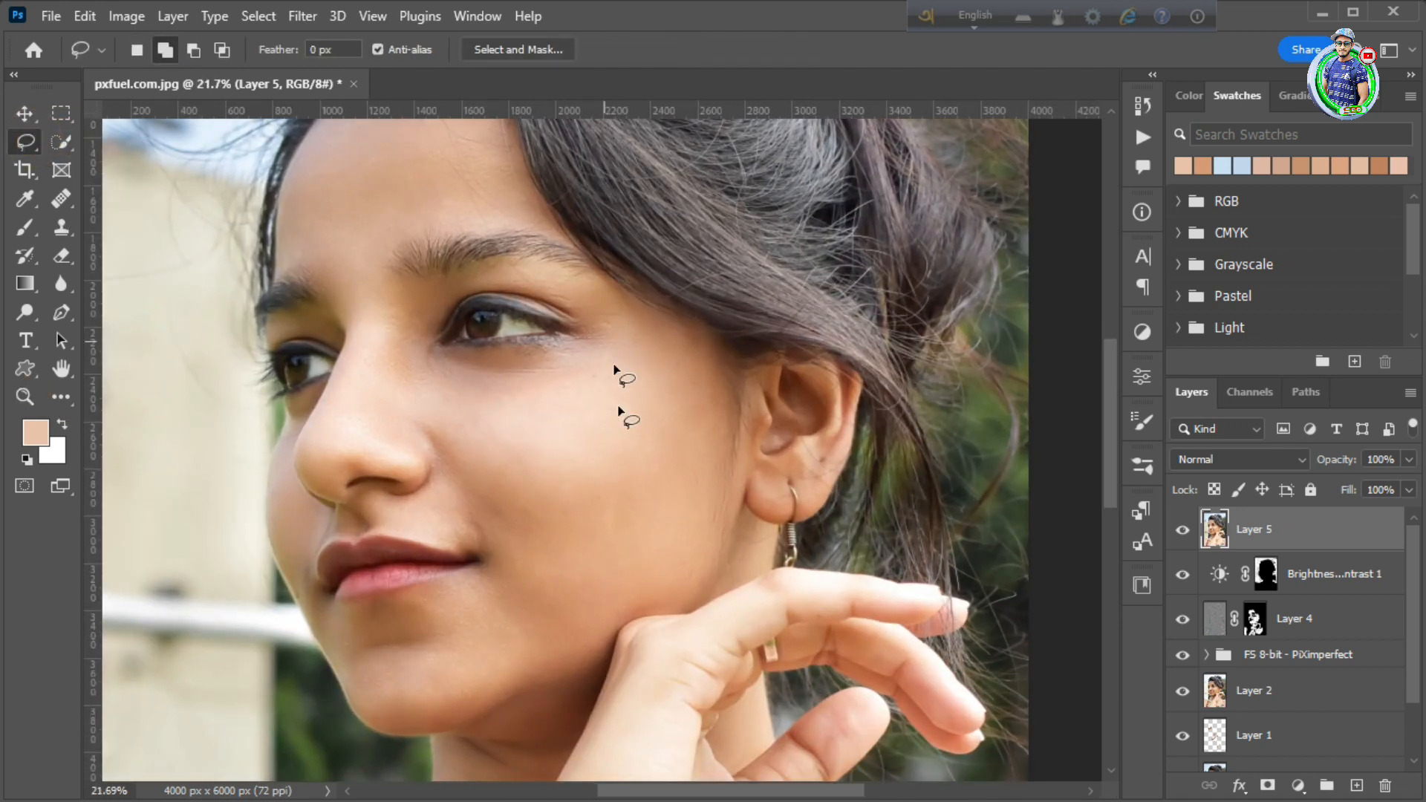
pyautogui.click(25, 395)
pyautogui.moveTo(471, 405); pyautogui.dragTo(463, 406)
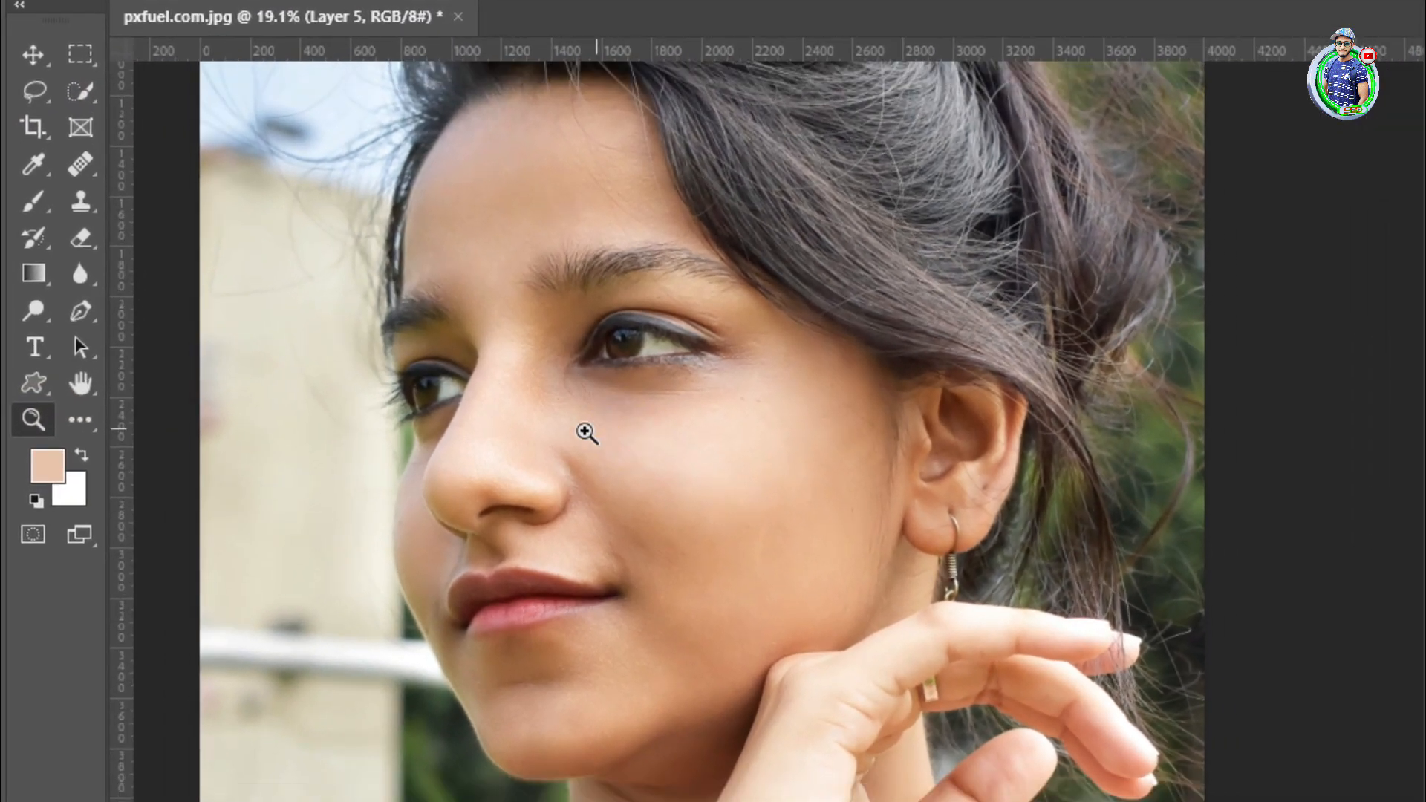
pyautogui.click(33, 92)
pyautogui.moveTo(790, 434); pyautogui.dragTo(688, 518)
pyautogui.moveTo(725, 608)
pyautogui.mouseDown()
pyautogui.moveTo(790, 594)
pyautogui.moveTo(842, 552)
pyautogui.mouseUp()
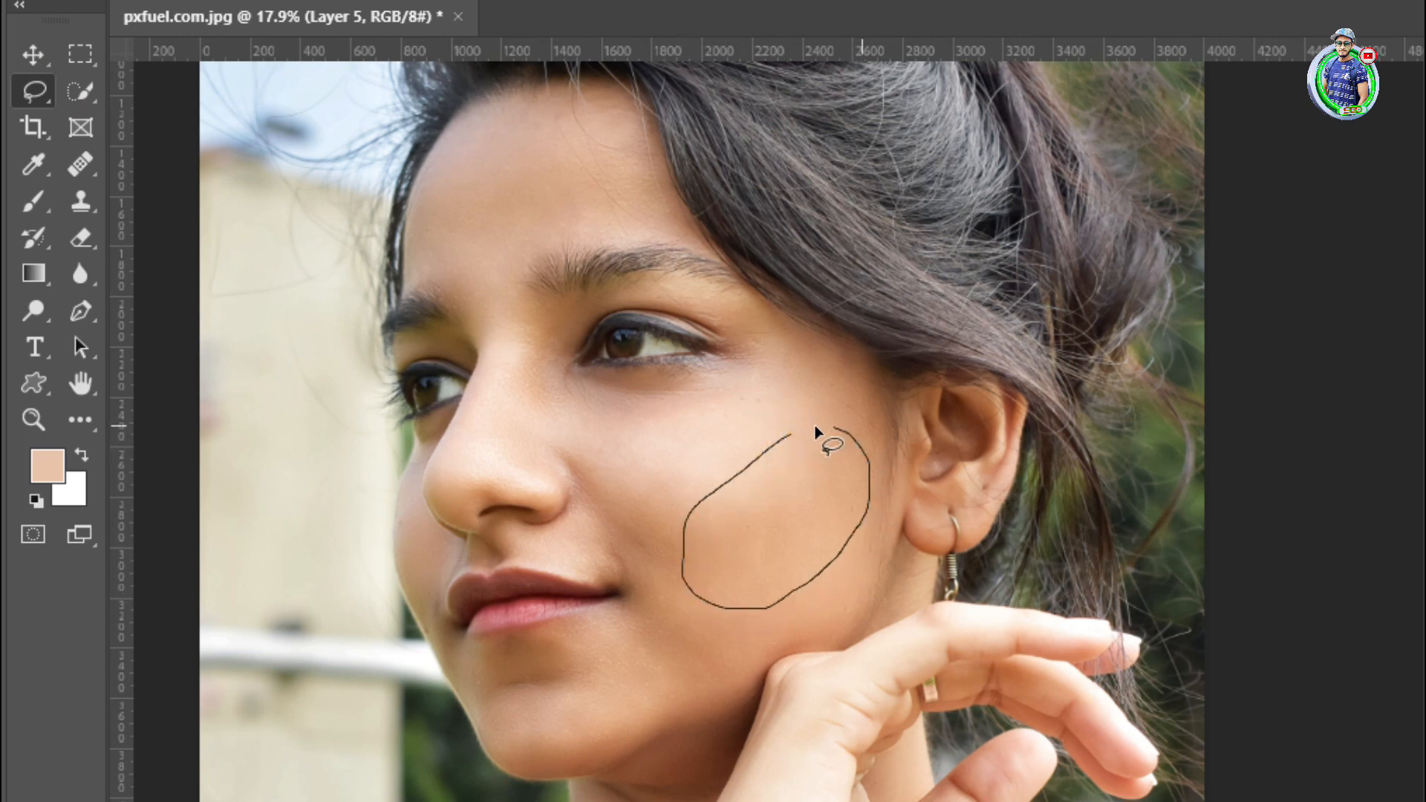
pyautogui.moveTo(817, 432); pyautogui.dragTo(825, 431)
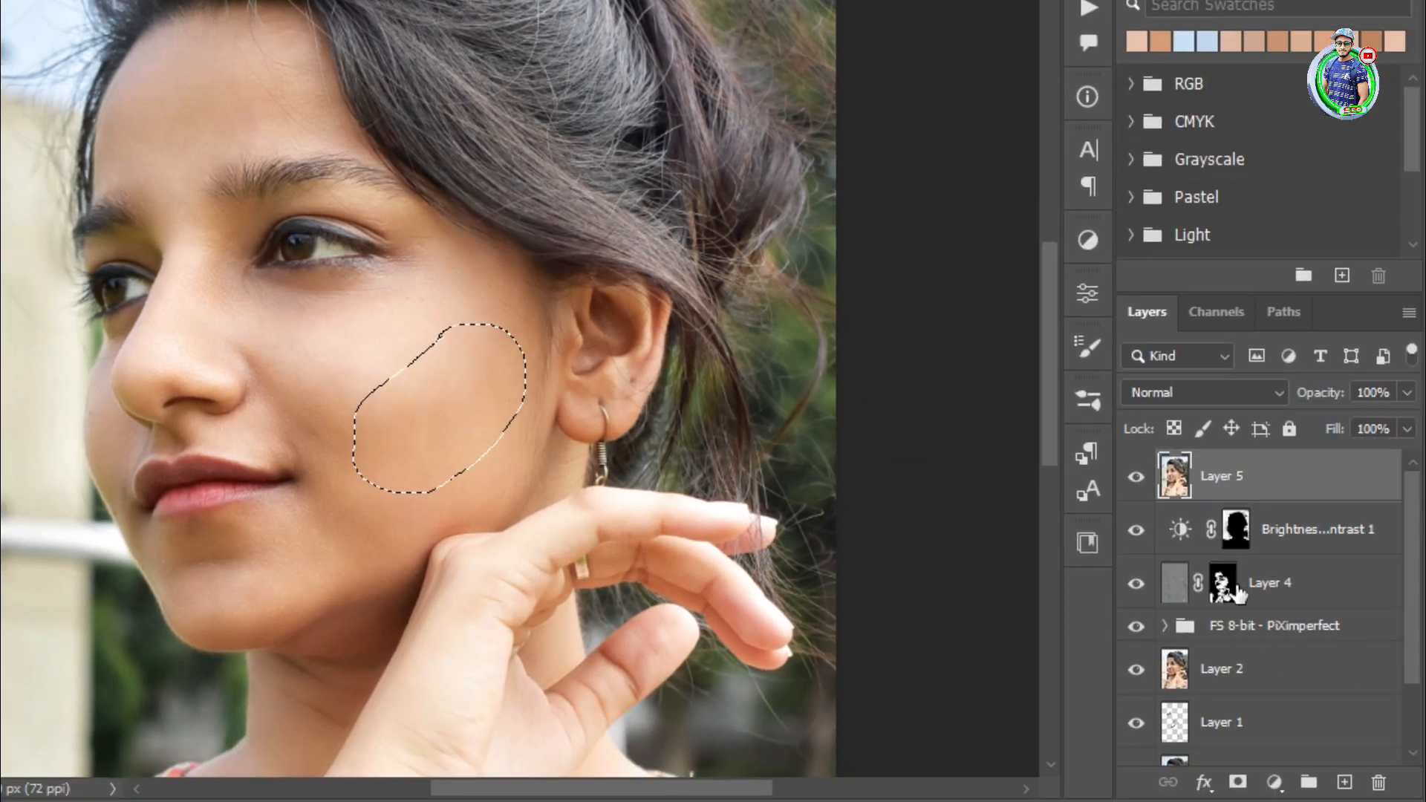
# Step: Add a Curves adjustment on the cheek selection, pulling the RGB midtones down and lifting the Red channel slightly for a blush tone
pyautogui.click(1275, 782)
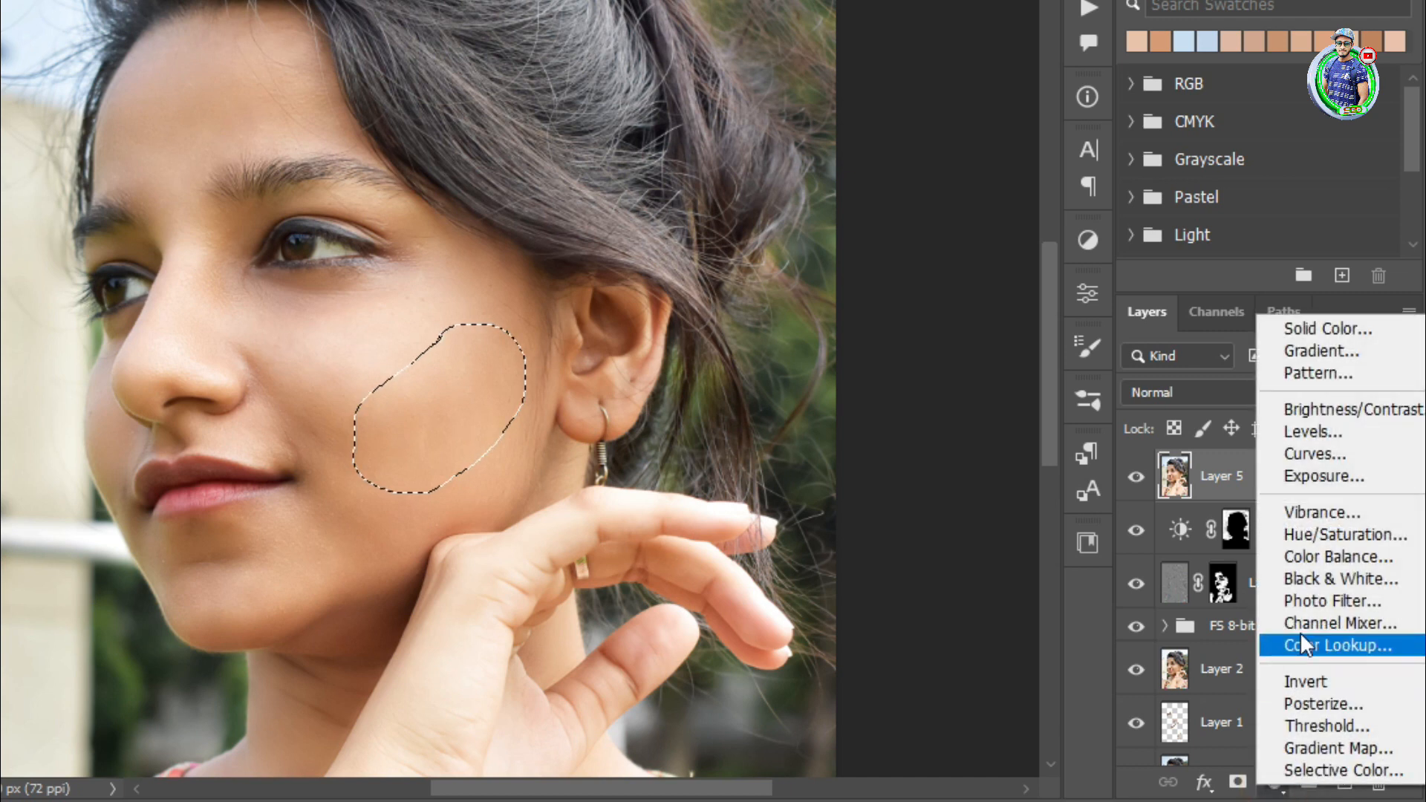
pyautogui.click(1316, 454)
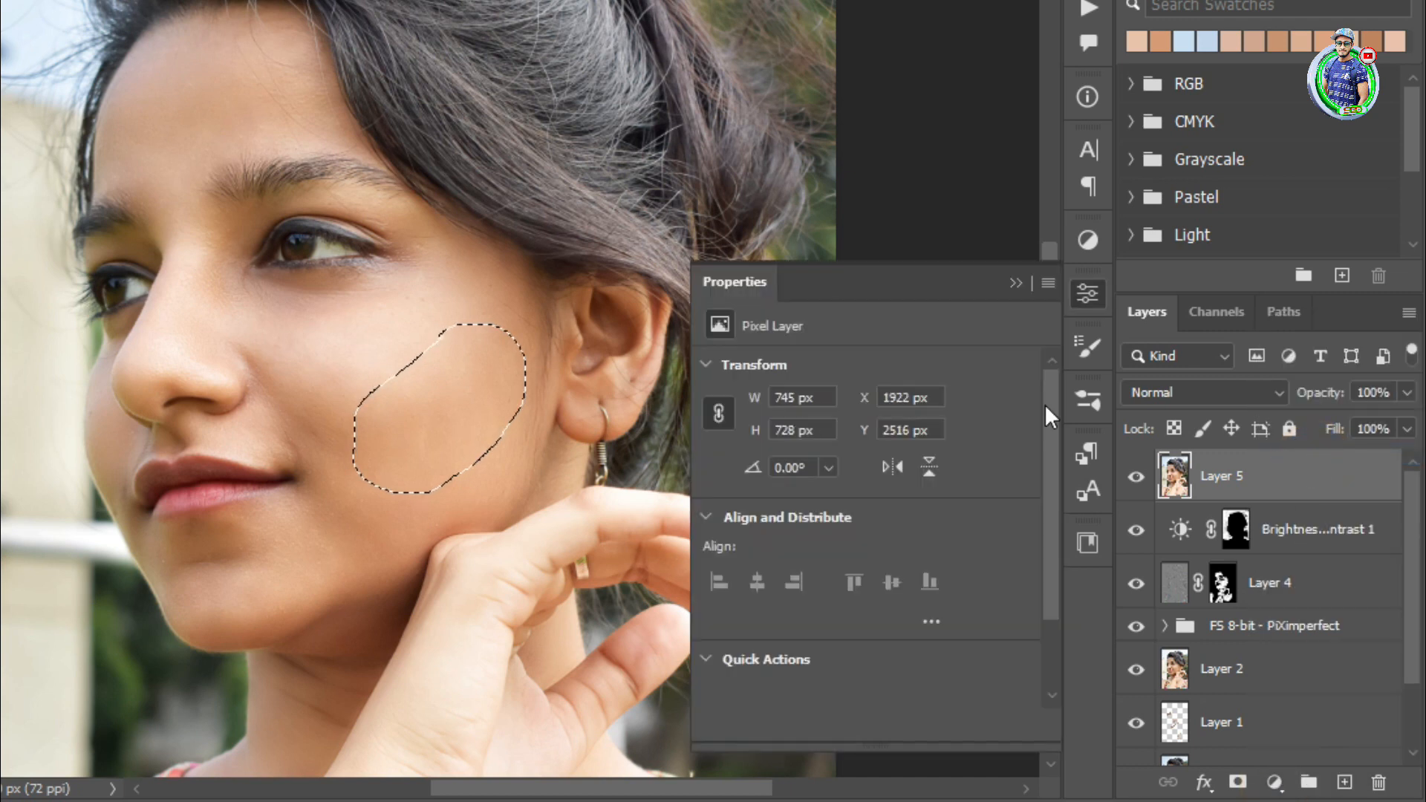
pyautogui.click(895, 556)
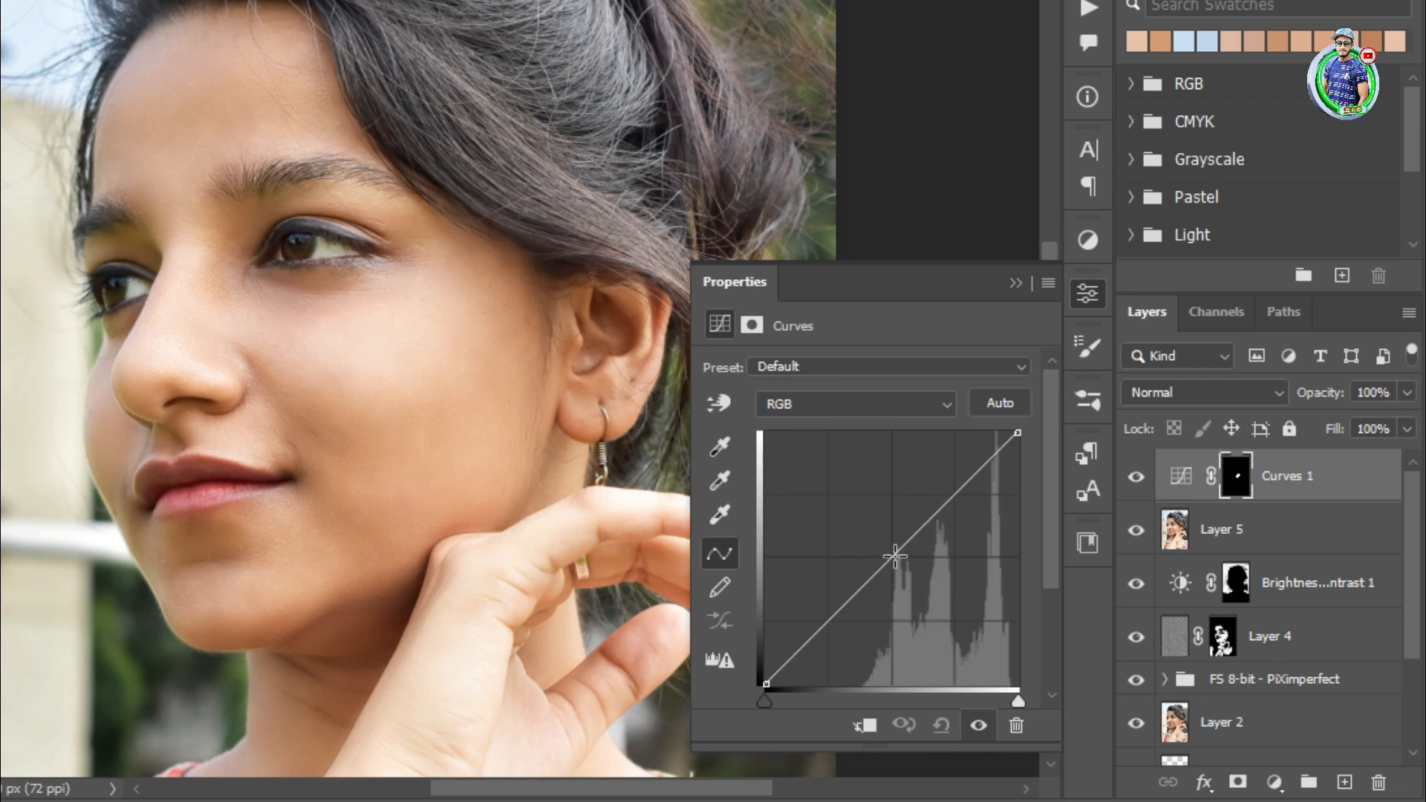
pyautogui.moveTo(913, 567); pyautogui.dragTo(934, 571)
pyautogui.click(856, 408)
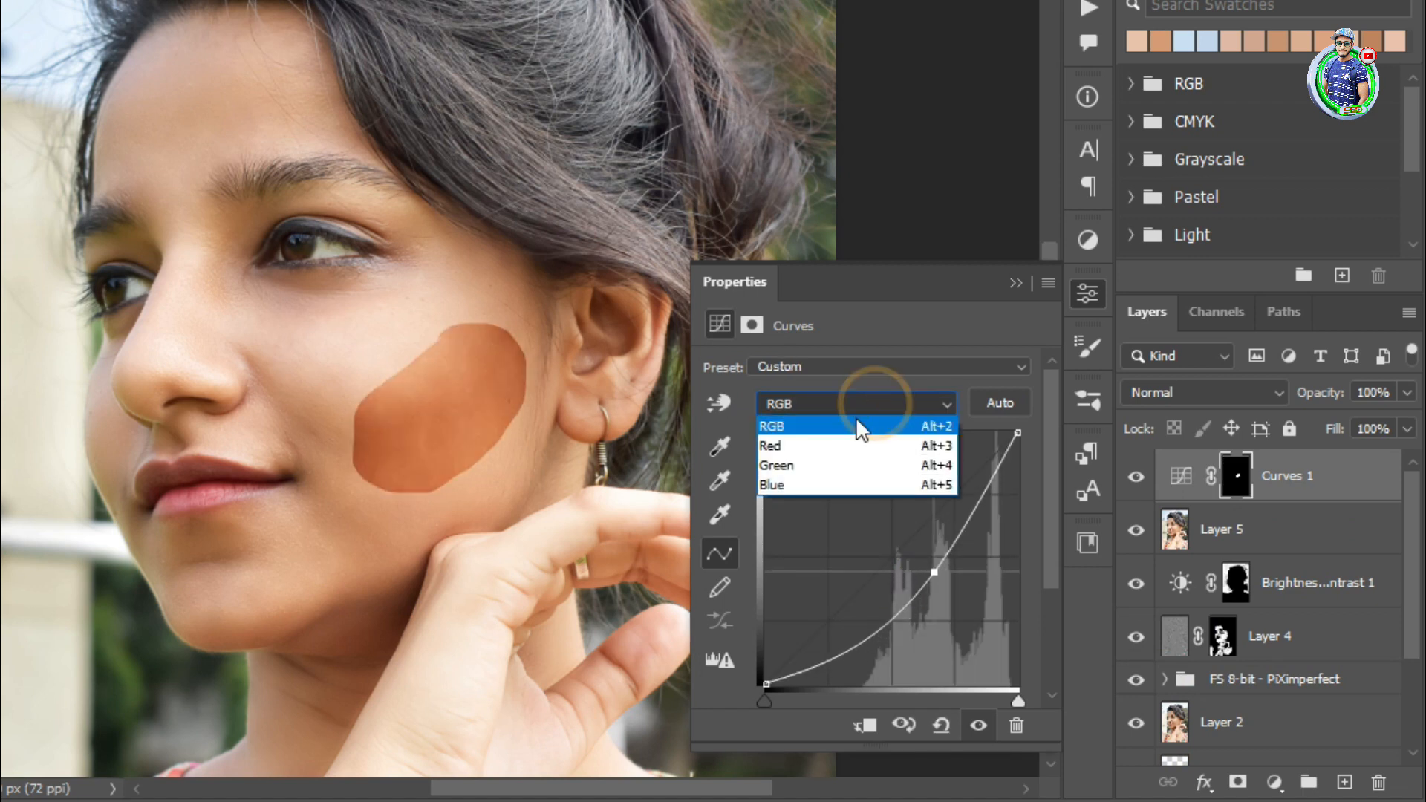
pyautogui.click(858, 436)
pyautogui.moveTo(883, 569); pyautogui.dragTo(872, 558)
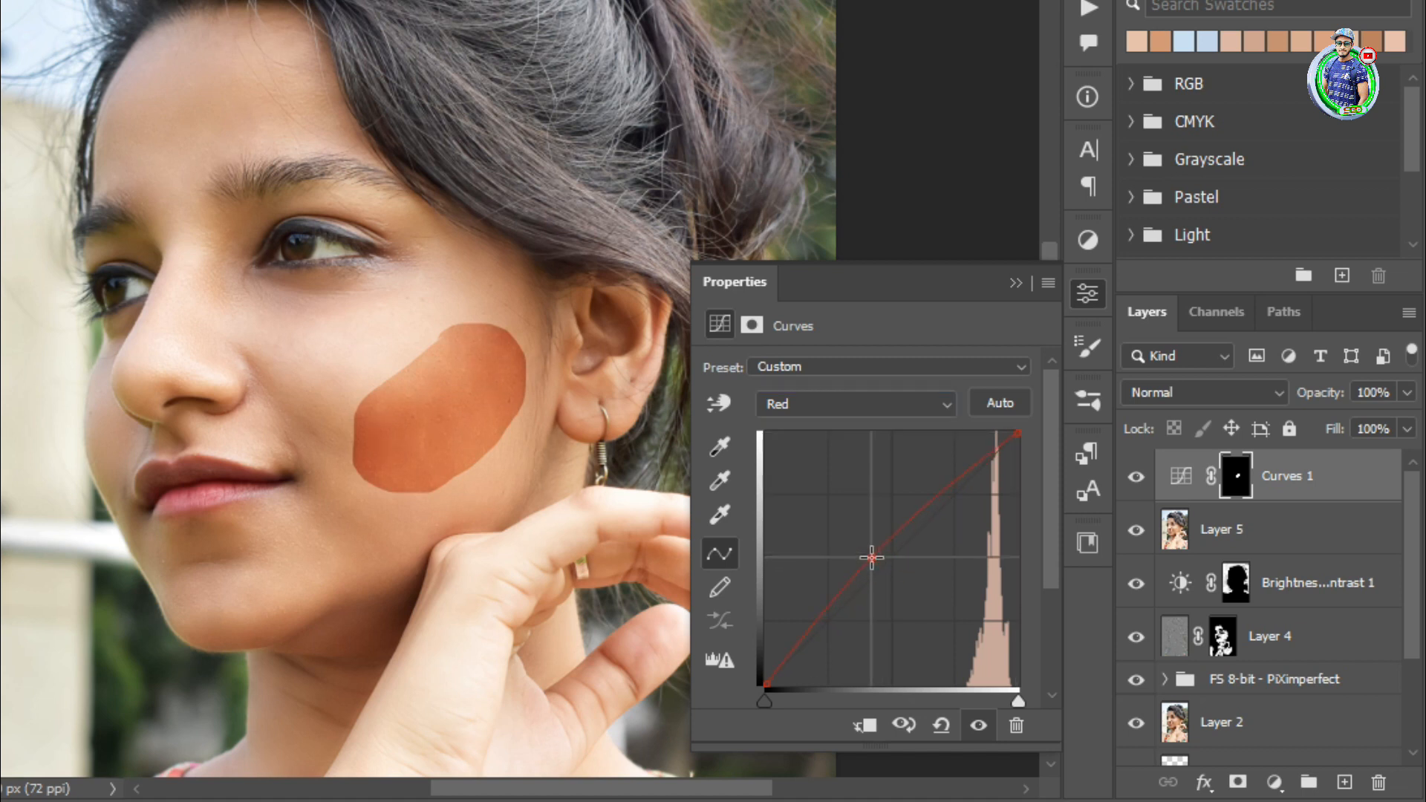
# Step: Feather the cheek Curves mask to 117.1 px and compare the blush on and off
pyautogui.click(751, 326)
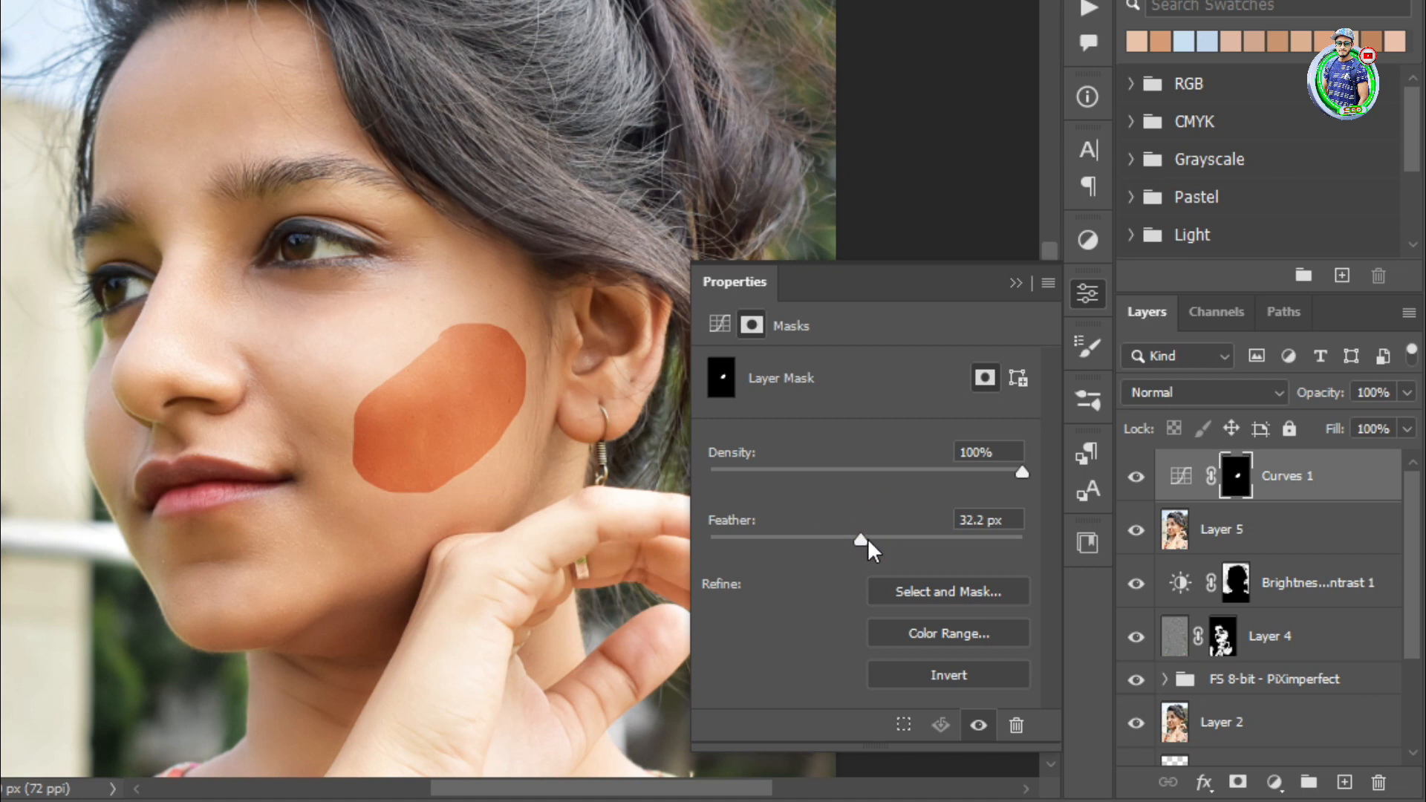
pyautogui.moveTo(884, 540); pyautogui.dragTo(919, 541)
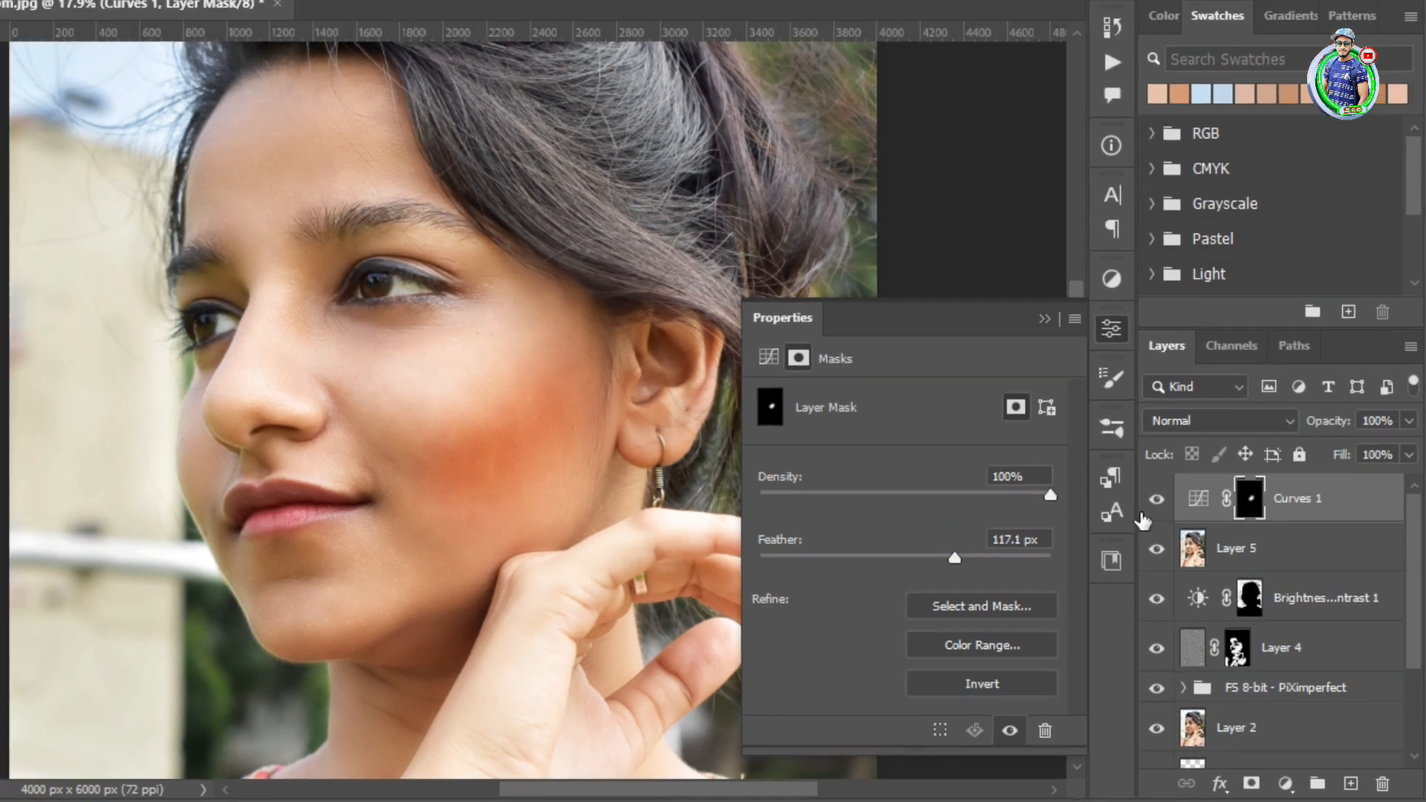
pyautogui.click(1136, 476)
pyautogui.click(1136, 477)
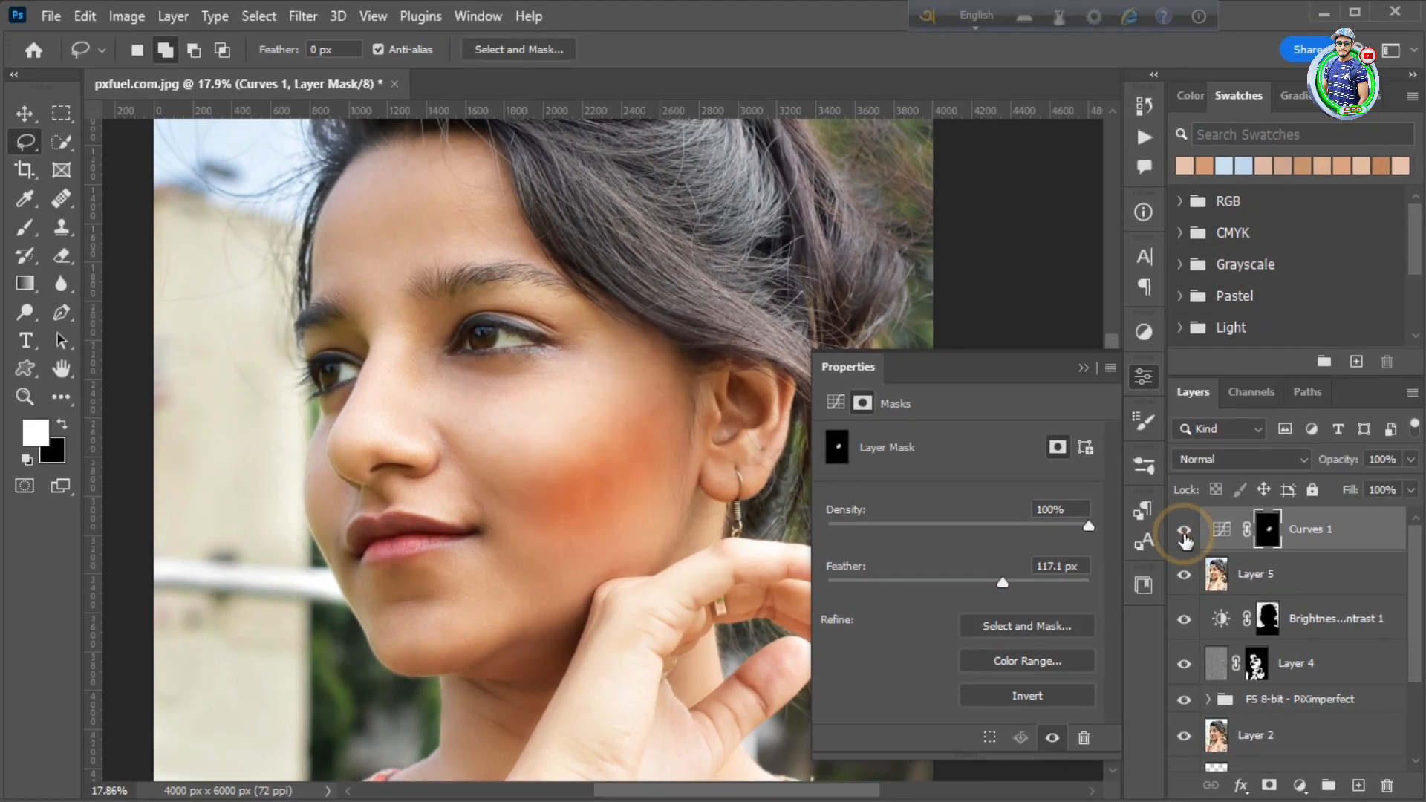
pyautogui.click(1083, 368)
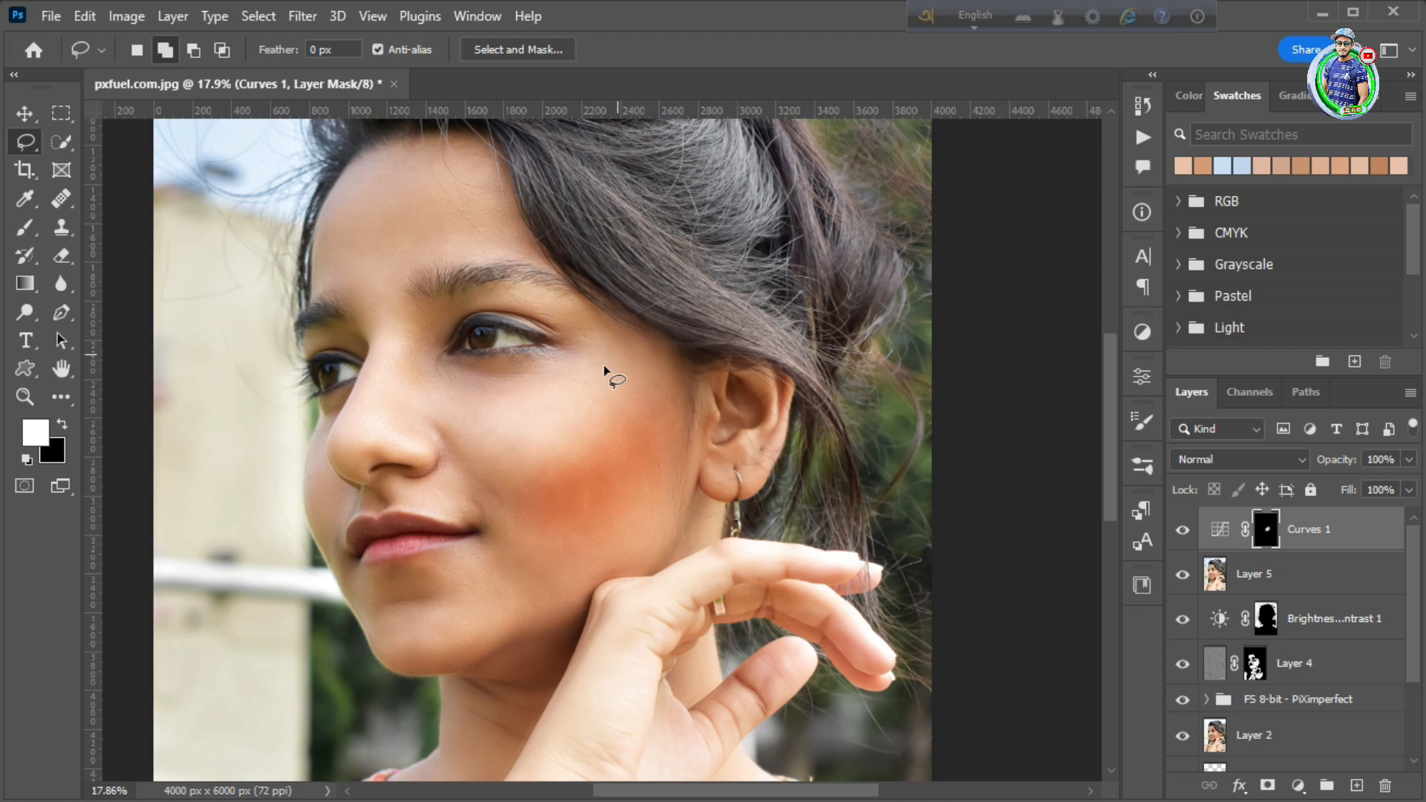
# Step: Select the upper cheekbone under the eye with the Lasso and brighten it with a new Curves adjustment
pyautogui.moveTo(553, 391); pyautogui.dragTo(437, 423)
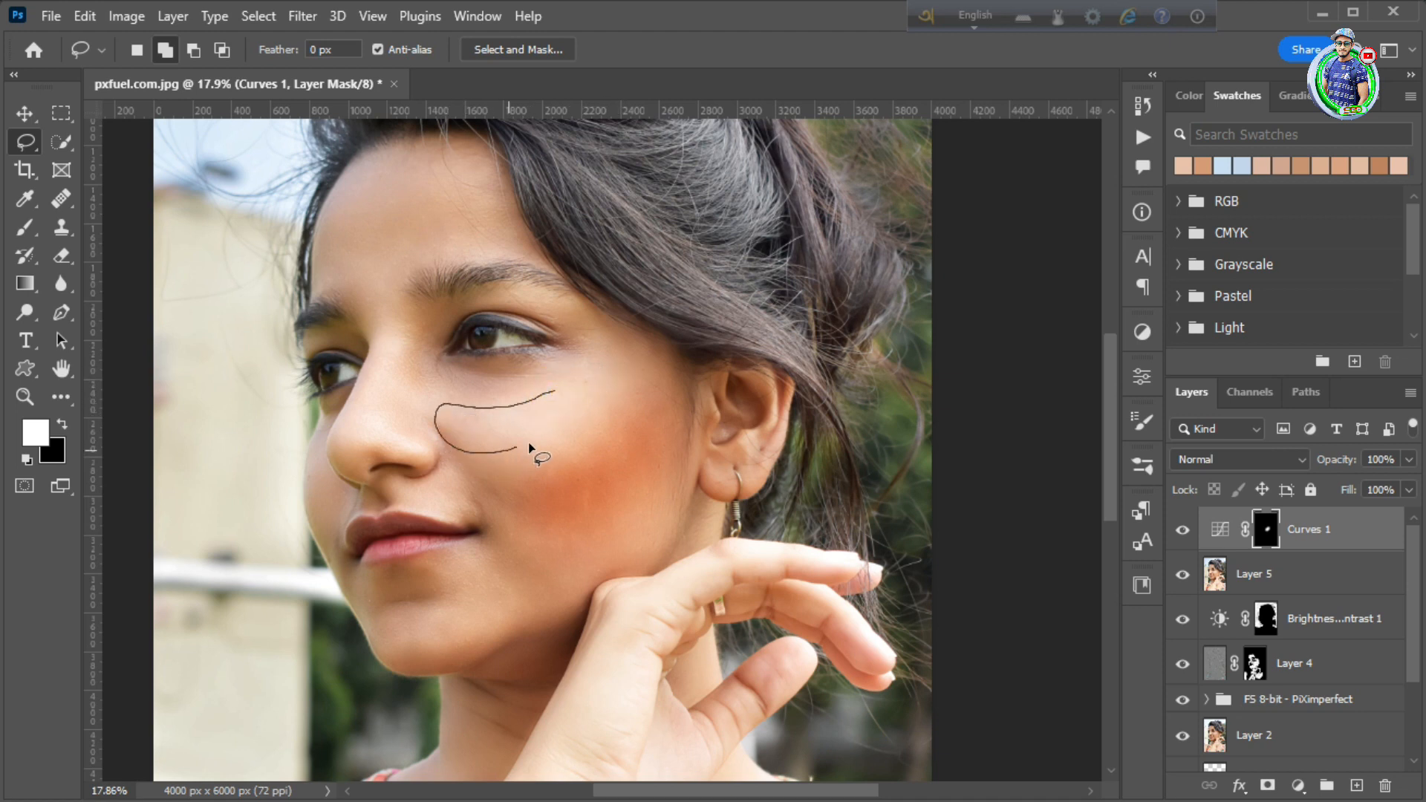
pyautogui.moveTo(615, 382); pyautogui.dragTo(613, 380)
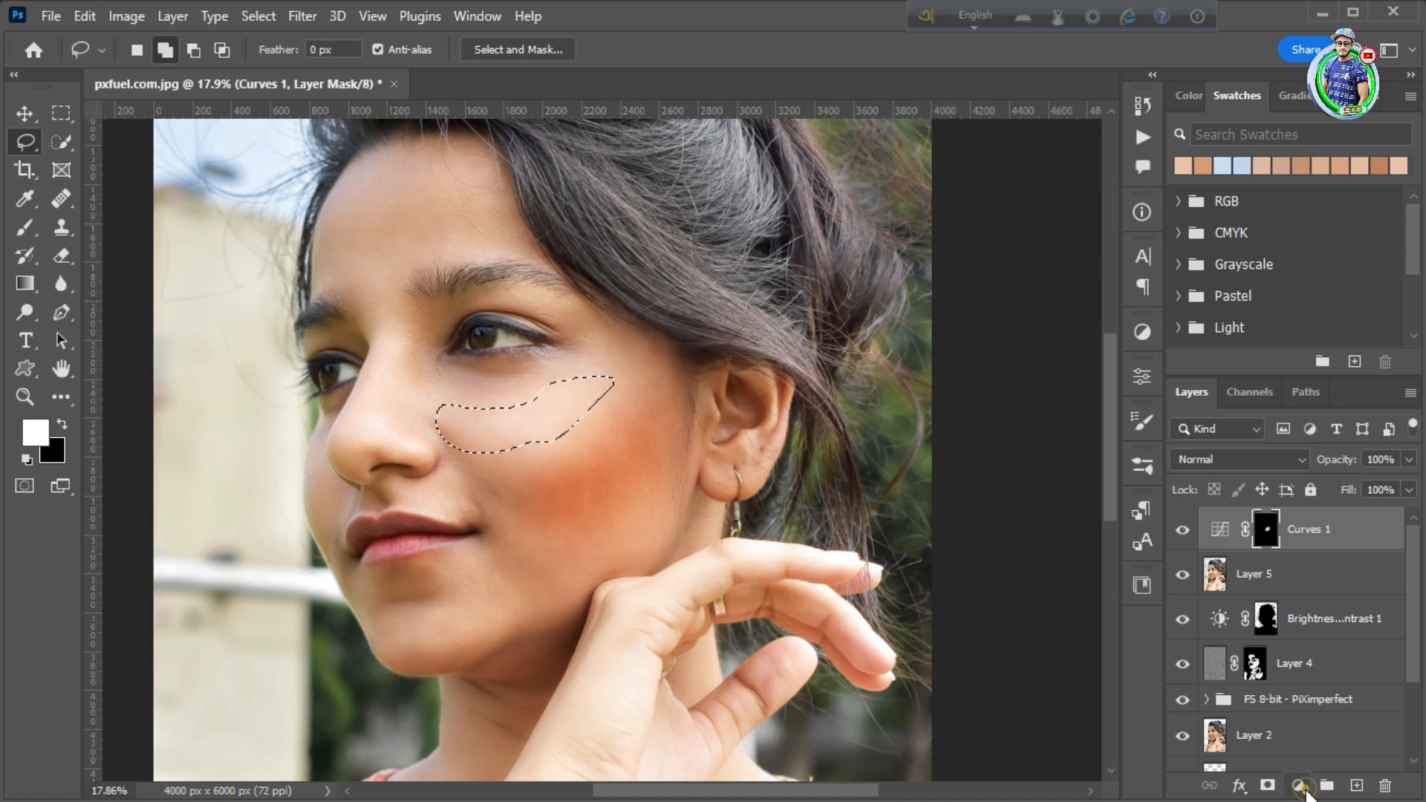
pyautogui.click(1299, 785)
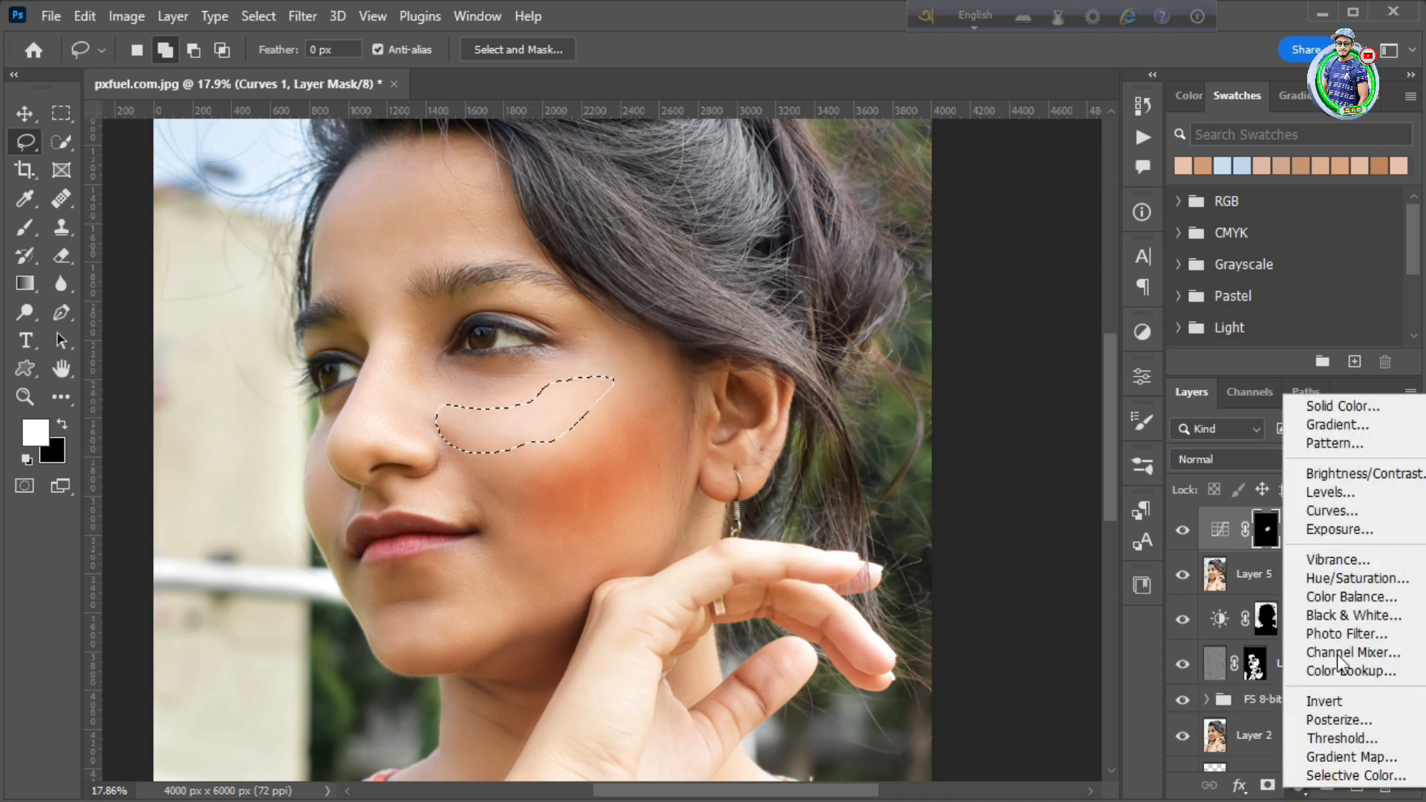
pyautogui.click(1335, 509)
pyautogui.moveTo(899, 549); pyautogui.dragTo(871, 537)
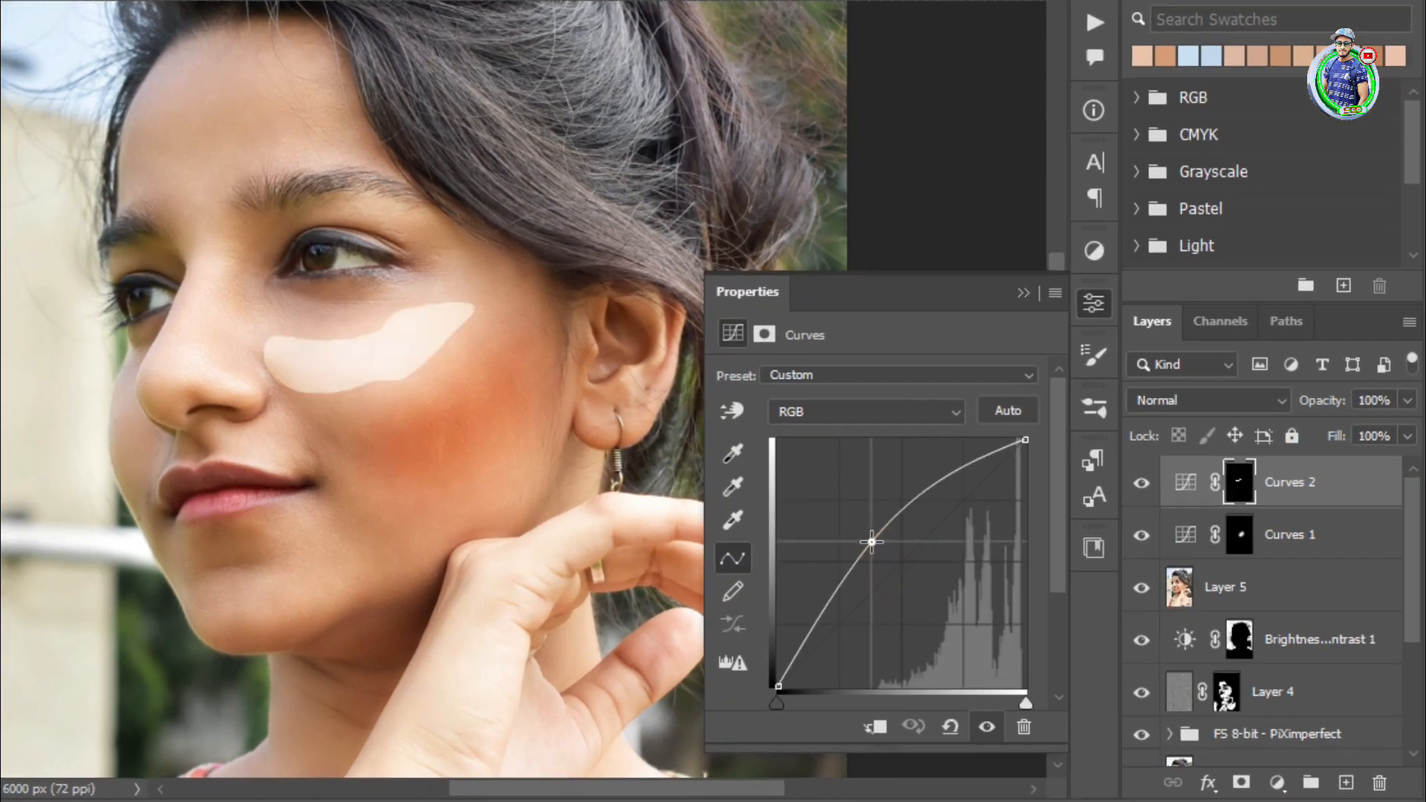
# Step: Feather the cheekbone Curves mask to 84.7 px and compare the highlight on and off
pyautogui.click(764, 333)
pyautogui.moveTo(725, 544); pyautogui.dragTo(929, 541)
pyautogui.click(1151, 484)
pyautogui.click(1150, 484)
pyautogui.moveTo(883, 553); pyautogui.dragTo(911, 548)
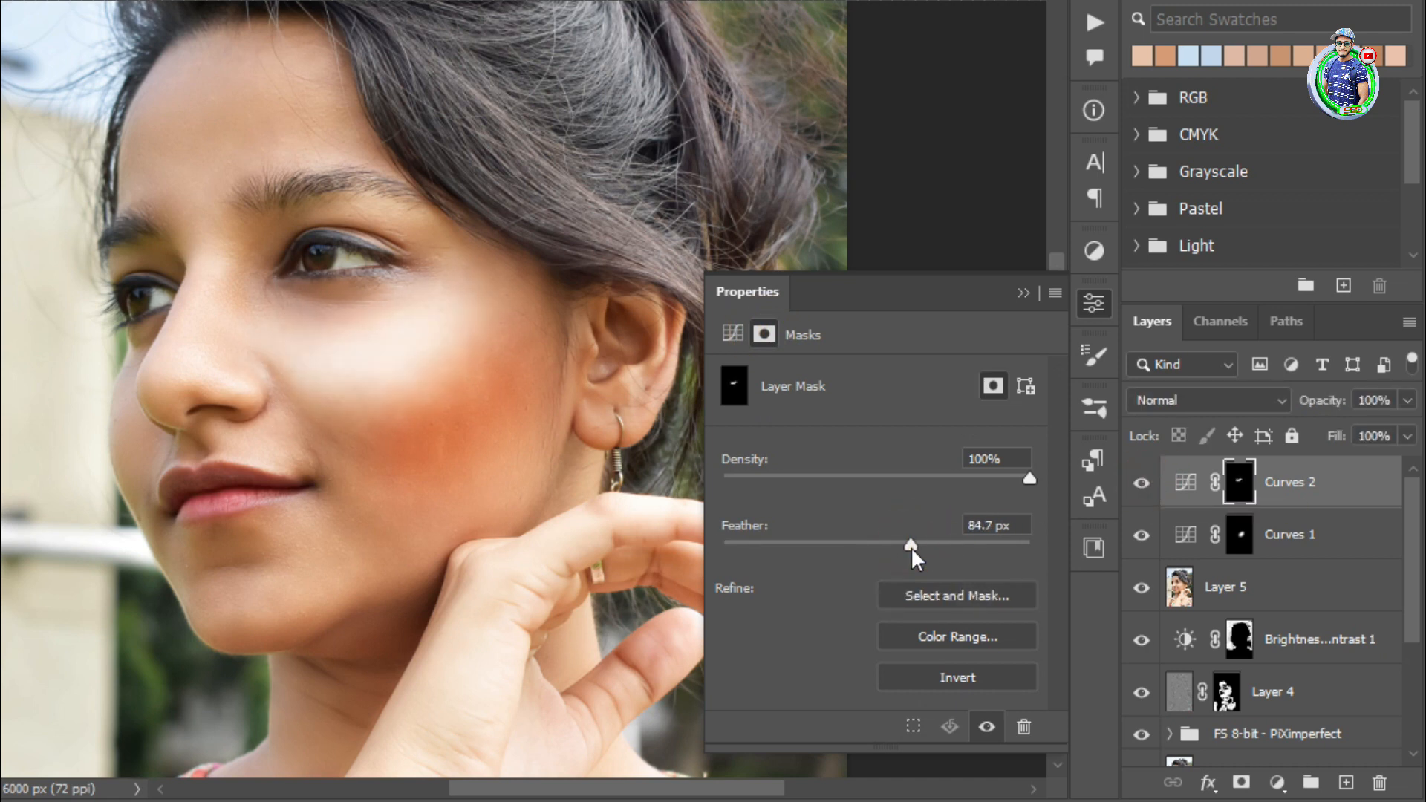
pyautogui.click(1137, 486)
pyautogui.click(1137, 486)
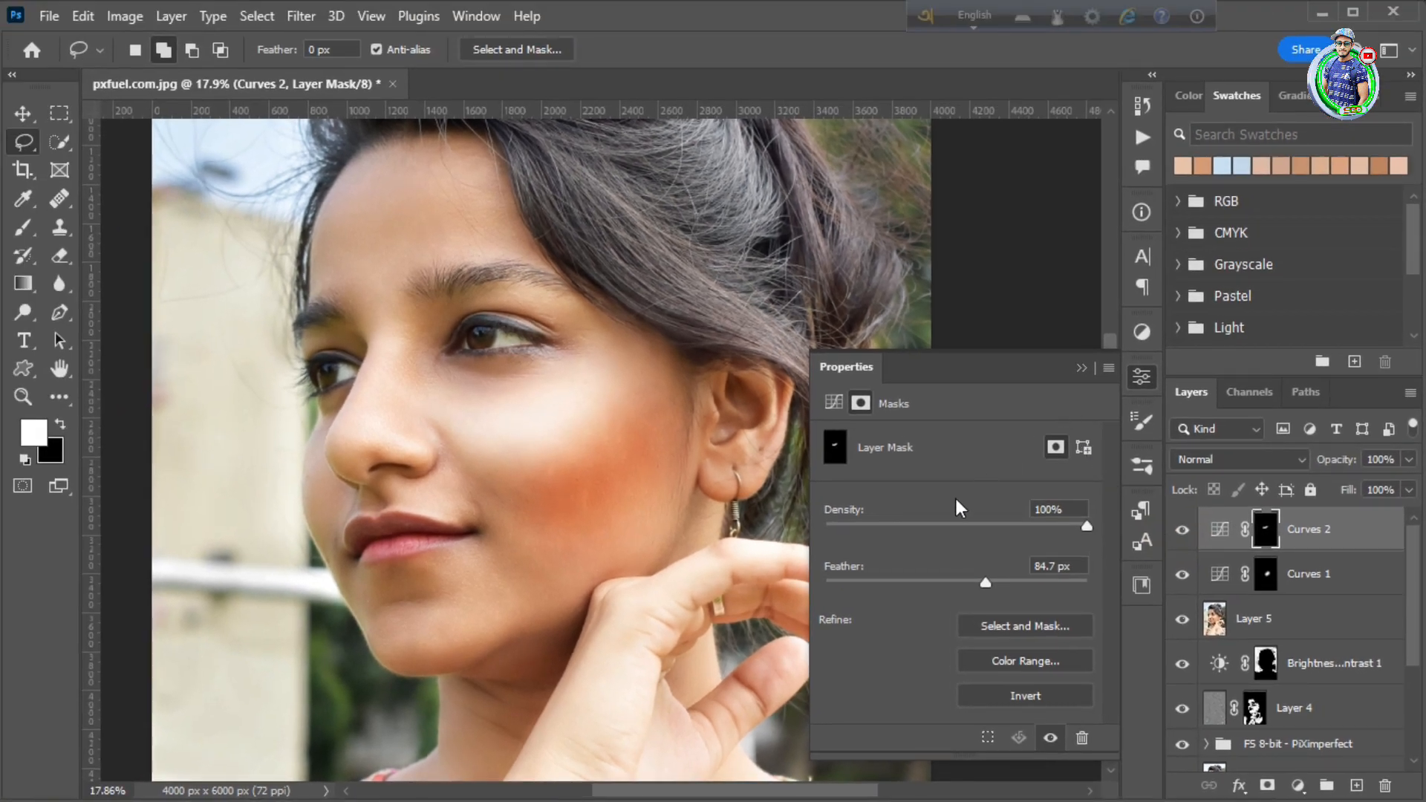
# Step: Paint highlights on the forehead, nose and chin into the Curves 2 mask with a white brush at 100% flow
pyautogui.moveTo(24, 226); pyautogui.dragTo(102, 233)
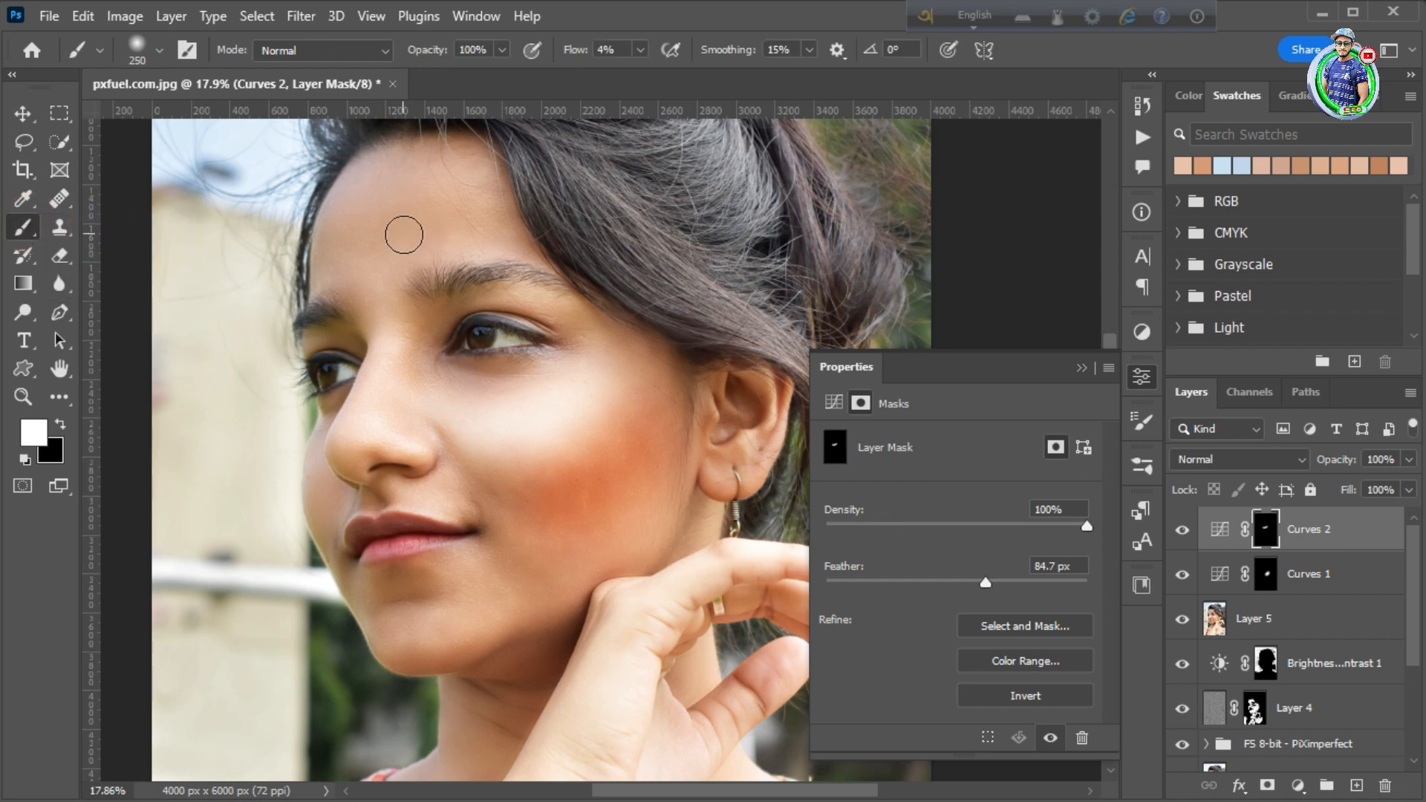
pyautogui.moveTo(589, 52); pyautogui.dragTo(624, 51)
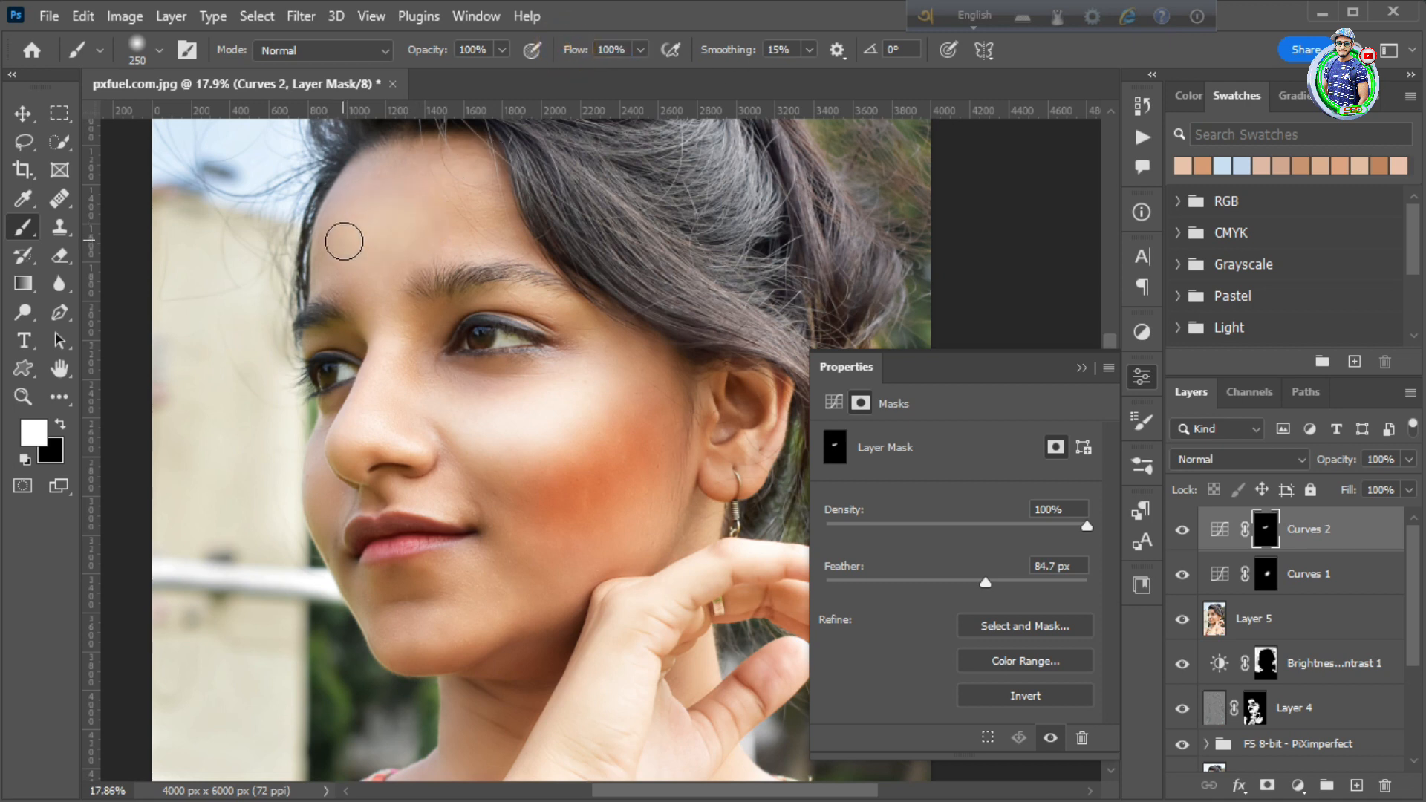
pyautogui.moveTo(437, 228)
pyautogui.mouseDown()
pyautogui.moveTo(326, 256)
pyautogui.moveTo(352, 218)
pyautogui.moveTo(430, 193)
pyautogui.moveTo(399, 238)
pyautogui.moveTo(390, 319)
pyautogui.mouseUp()
pyautogui.moveTo(378, 372)
pyautogui.mouseDown()
pyautogui.moveTo(350, 440)
pyautogui.moveTo(381, 323)
pyautogui.mouseUp()
pyautogui.press('[')
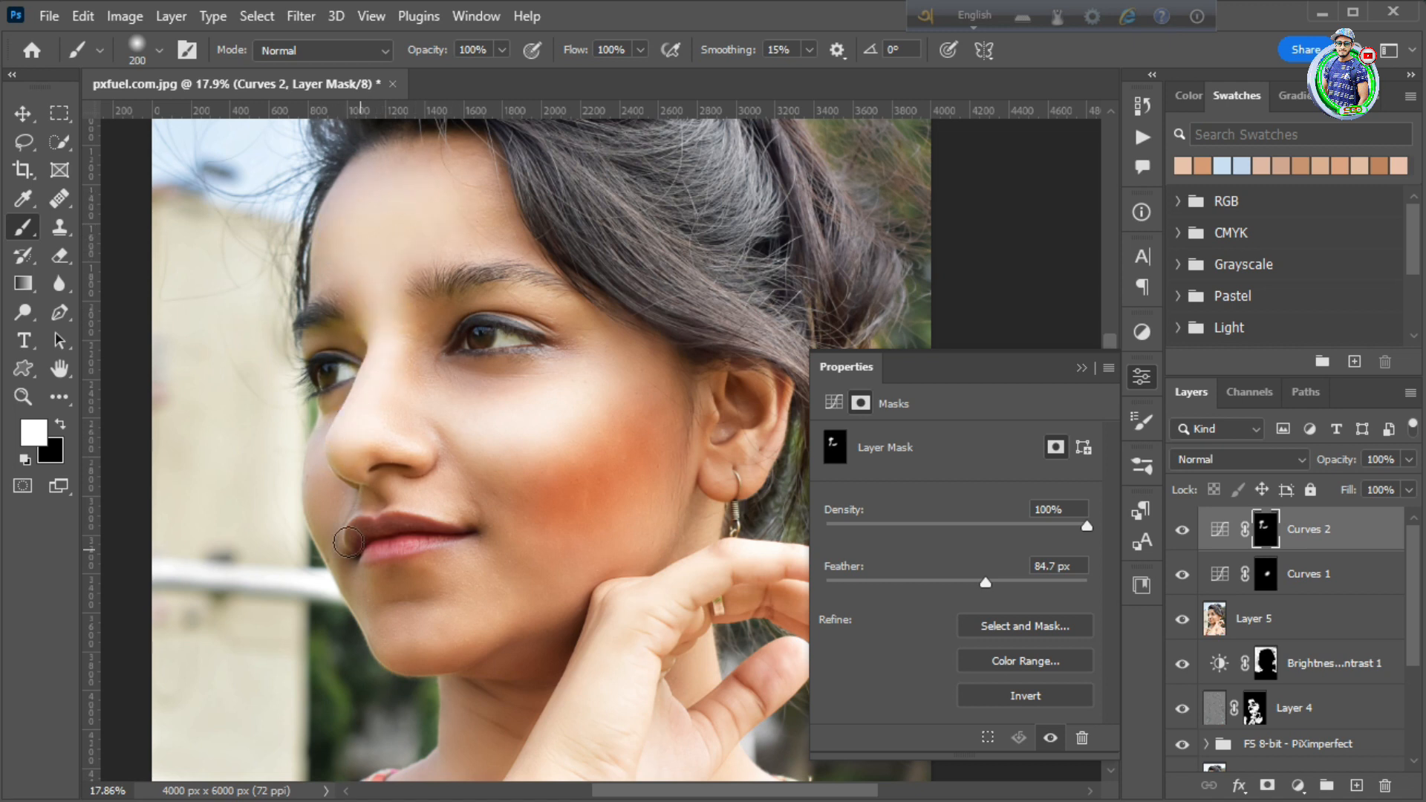
pyautogui.moveTo(435, 599)
pyautogui.mouseDown()
pyautogui.moveTo(443, 640)
pyautogui.moveTo(408, 637)
pyautogui.moveTo(474, 629)
pyautogui.mouseUp()
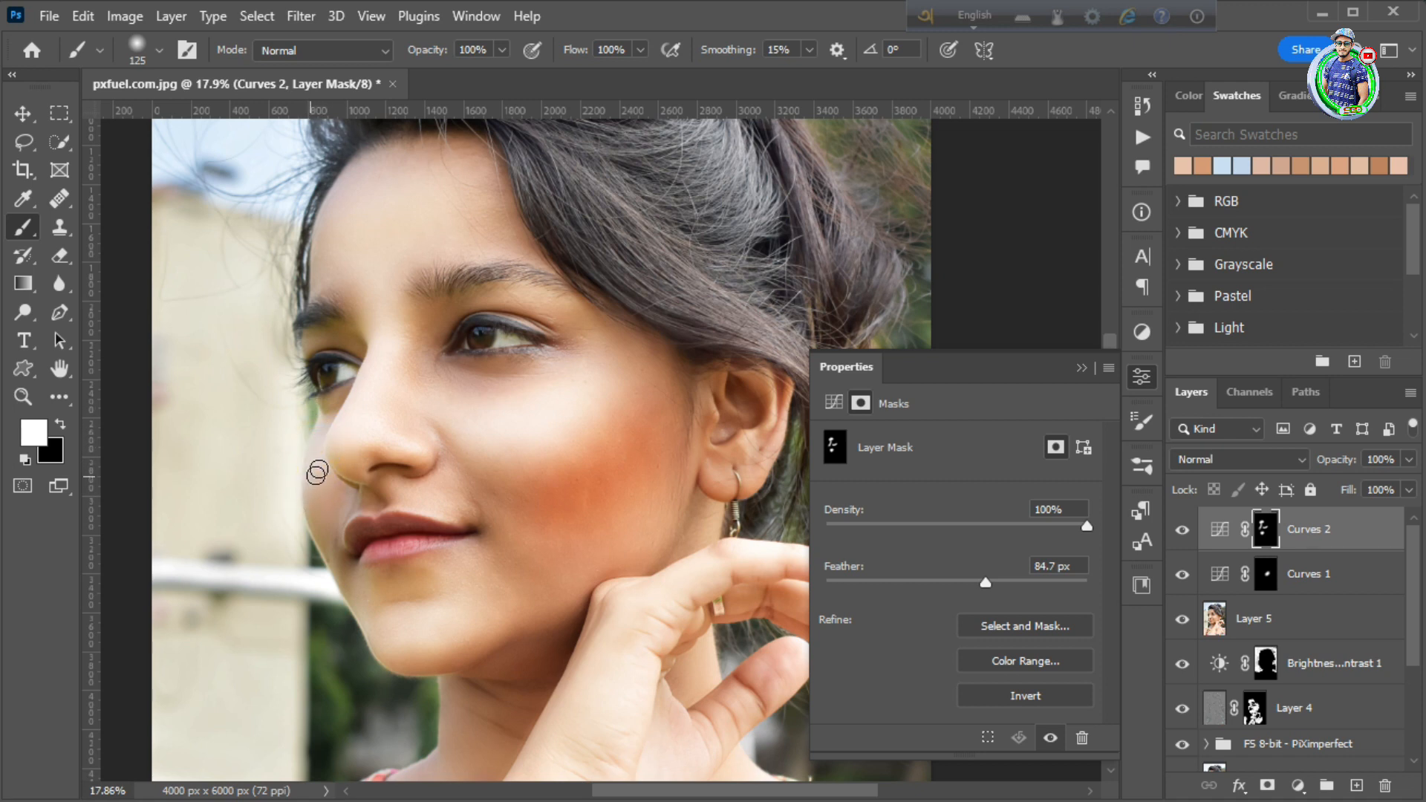
# Step: Paint blush on the far cheek beside the nose into the Curves 1 mask with a small white brush
pyautogui.click(1254, 576)
pyautogui.press(']')
pyautogui.press(']')
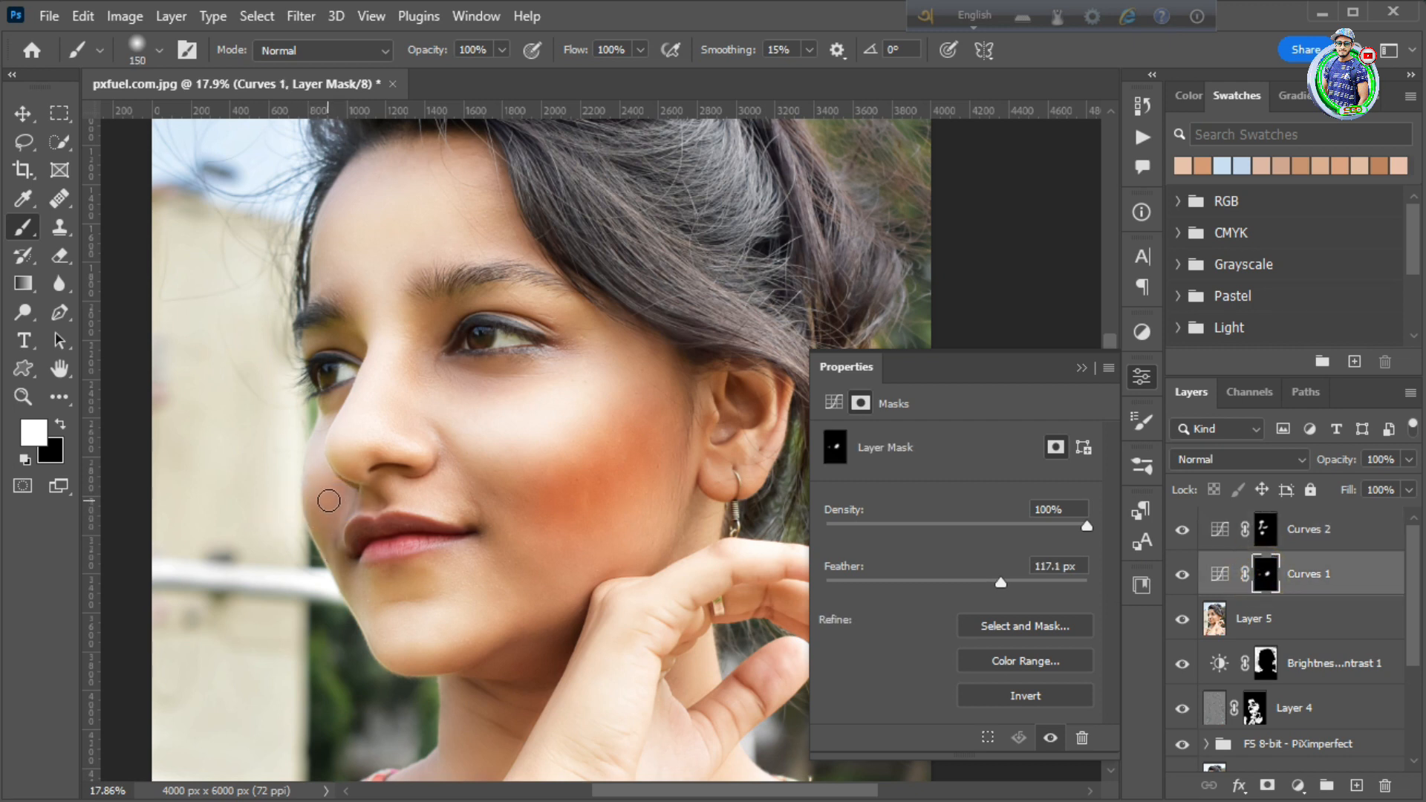
pyautogui.scroll(1, 418, 526)
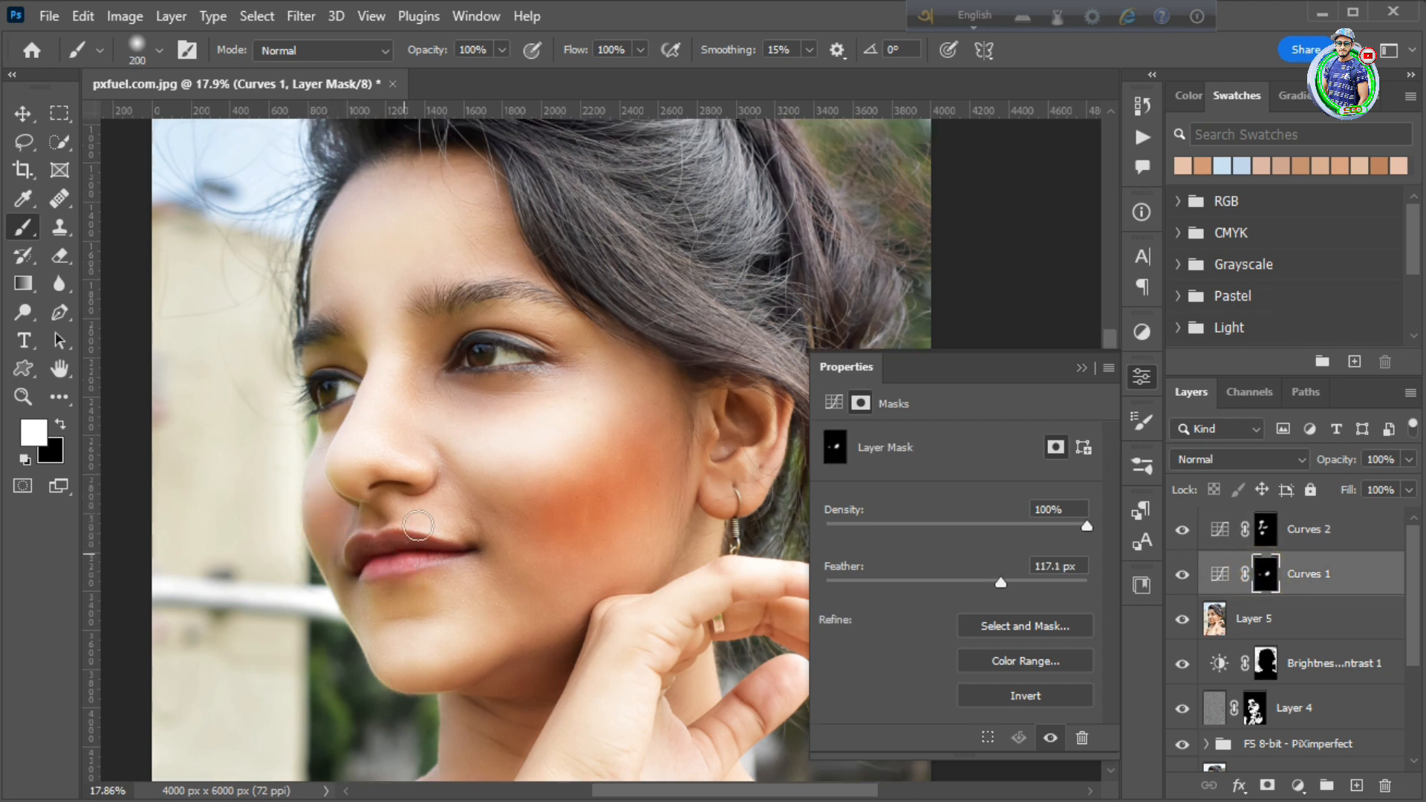
# Step: Touch up the forehead and nose highlights in the Curves 2 mask with a 250 to 300 px white brush
pyautogui.click(1267, 531)
pyautogui.press(']')
pyautogui.press(']')
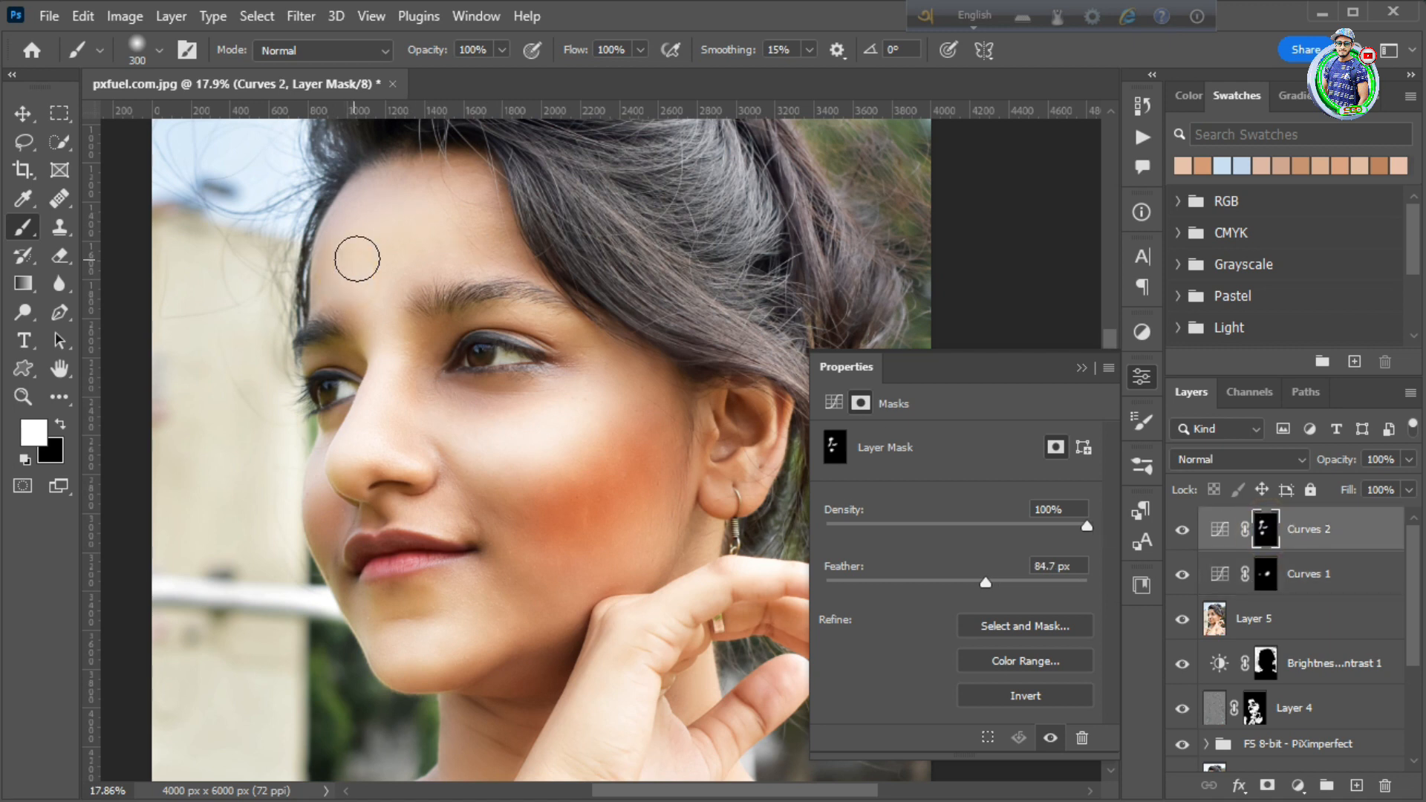
pyautogui.press('[')
pyautogui.scroll(-3, 382, 326)
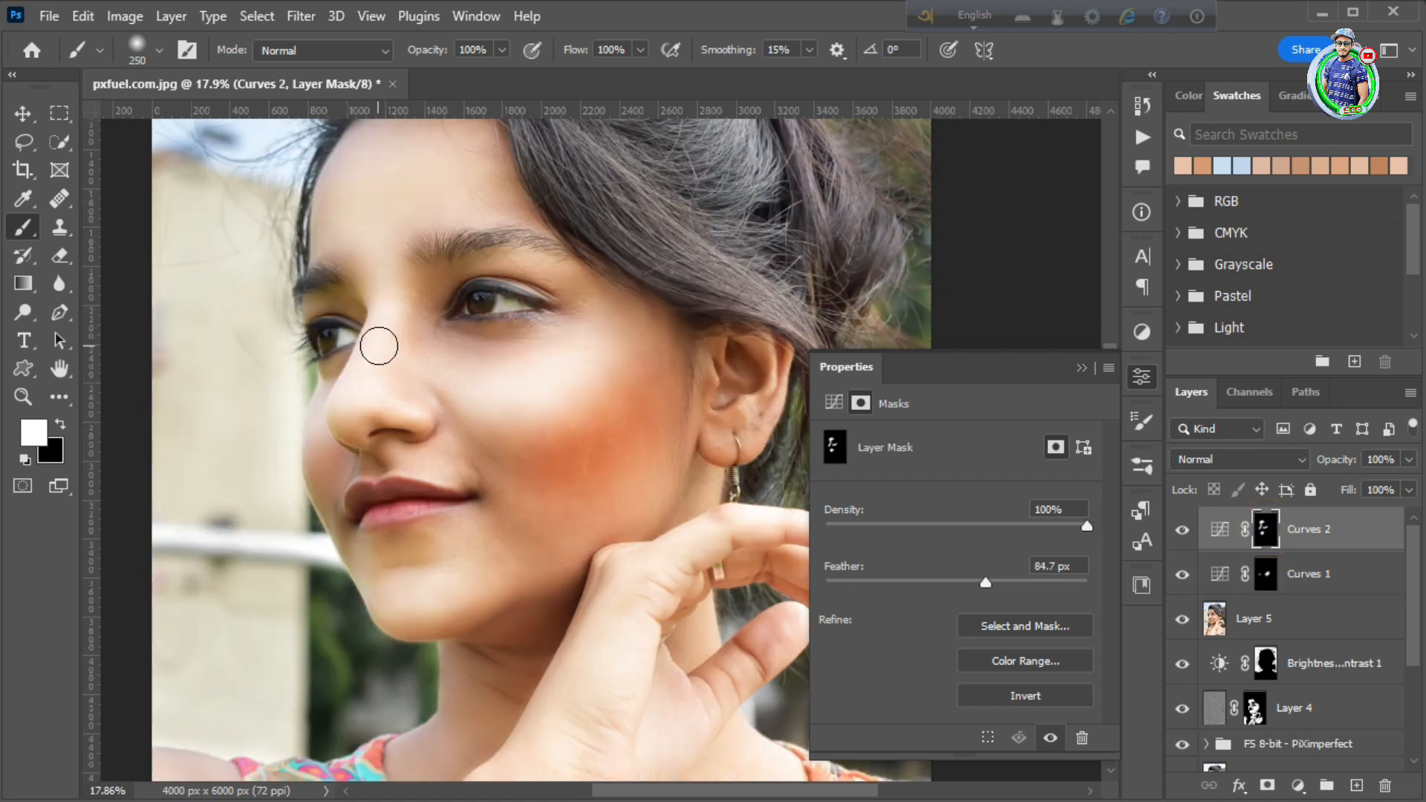
pyautogui.click(1081, 367)
# Step: Compare the whole portrait with and without the Curves 2 highlights and the Curves 1 blush
pyautogui.scroll(-5, 358, 490)
pyautogui.press('z')
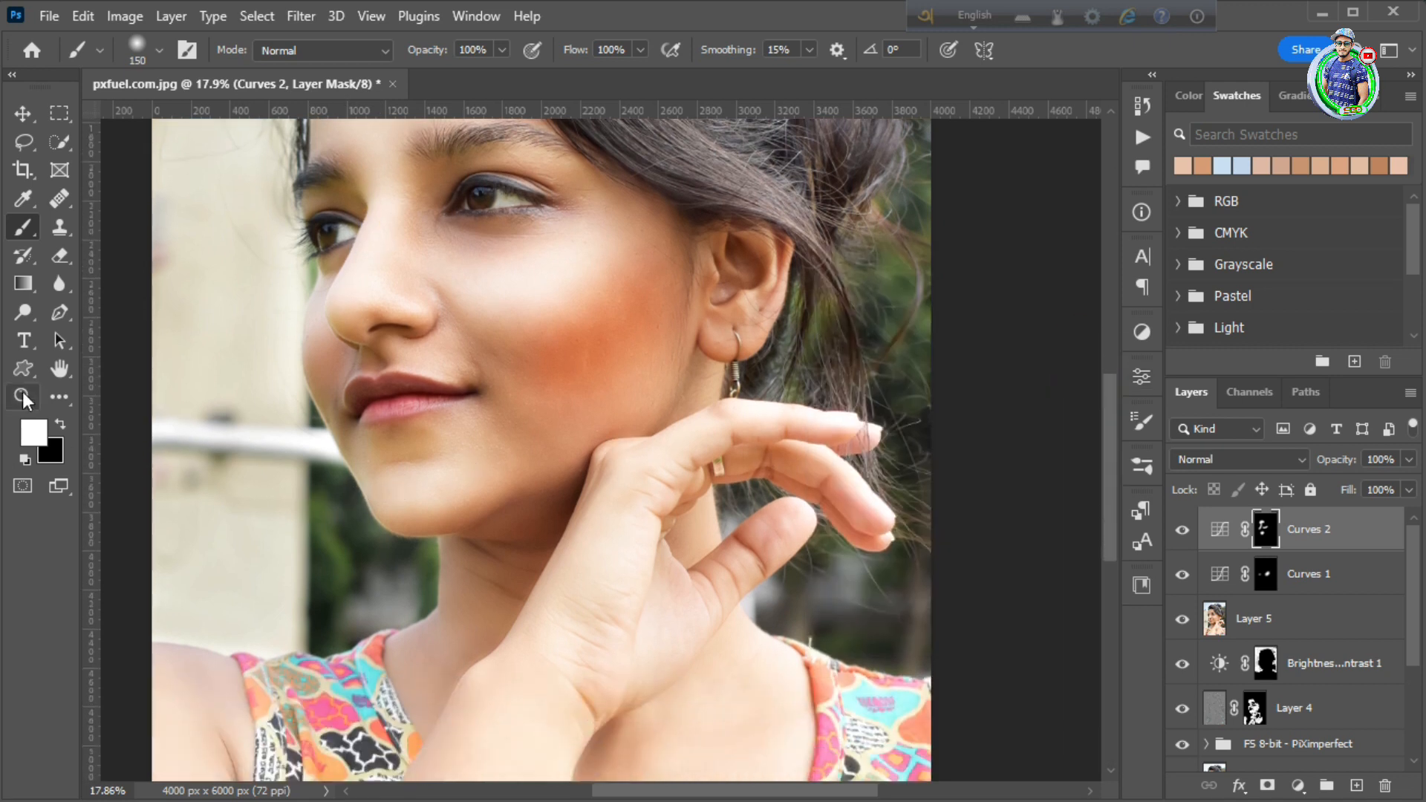
pyautogui.scroll(-4, 462, 550)
pyautogui.click(1183, 531)
pyautogui.click(1183, 530)
pyautogui.click(1183, 531)
pyautogui.click(1183, 530)
pyautogui.click(1183, 575)
pyautogui.click(1183, 575)
pyautogui.click(1183, 574)
pyautogui.click(1183, 575)
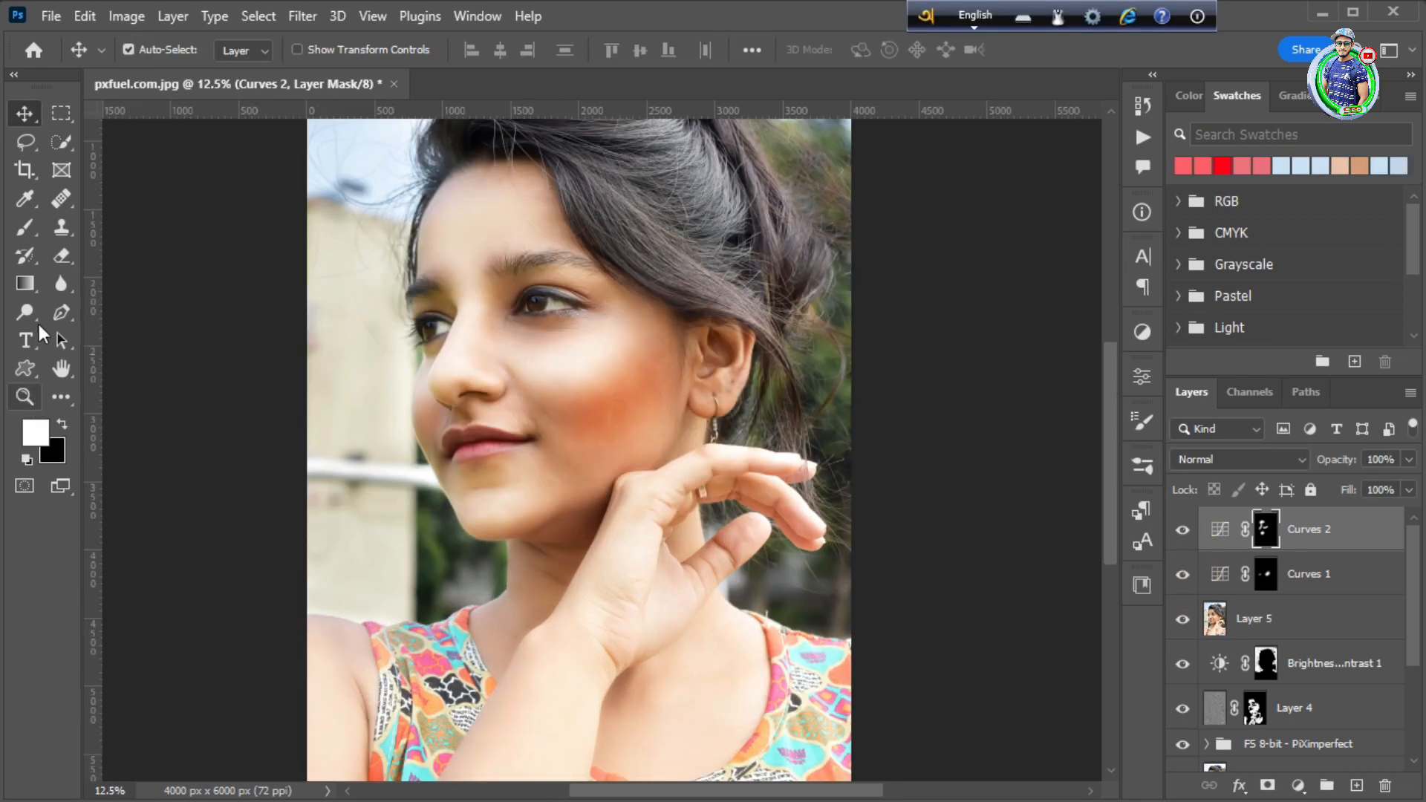
# Step: Add a Solid Color fill layer in coral pink #fd616a above the Curves 2 layer
pyautogui.click(939, 455)
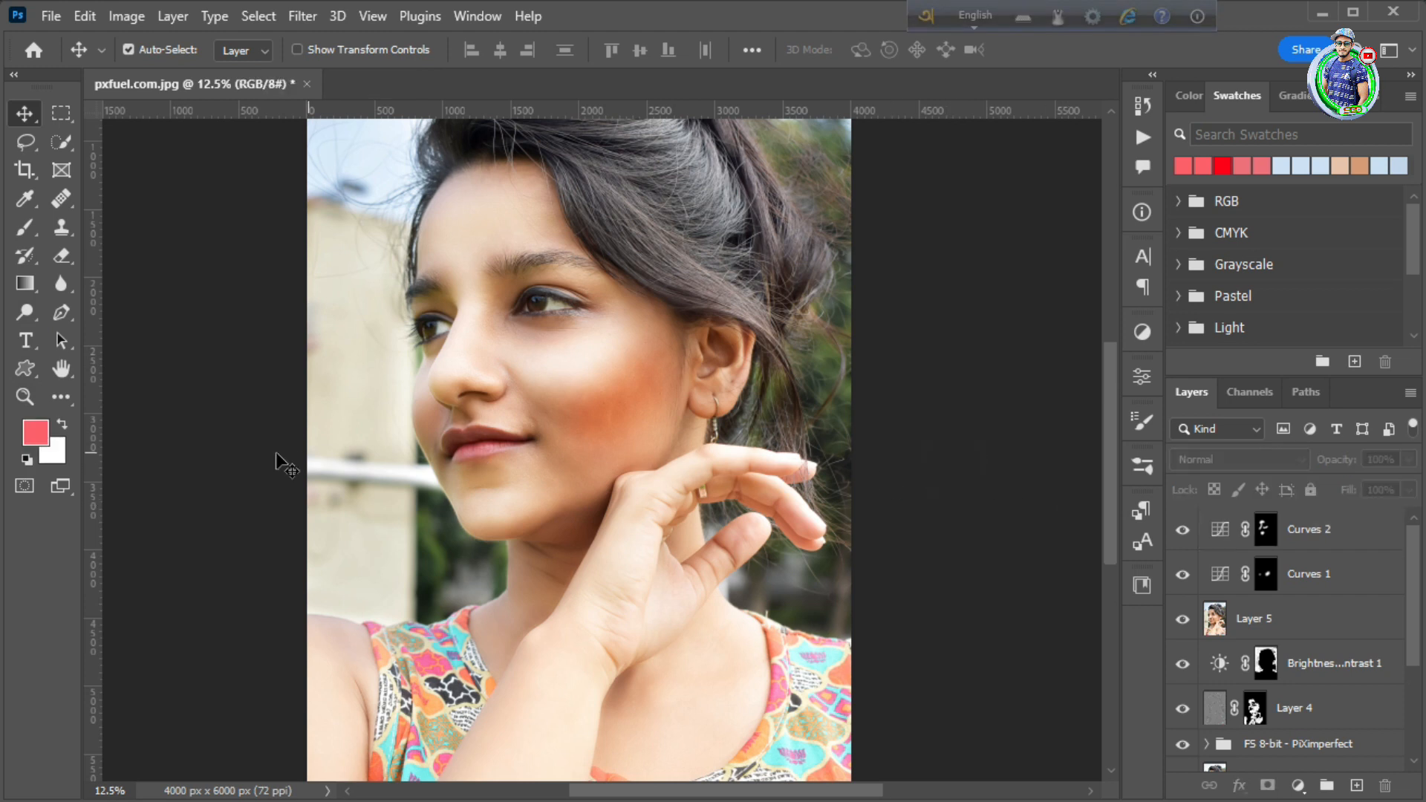
pyautogui.click(35, 431)
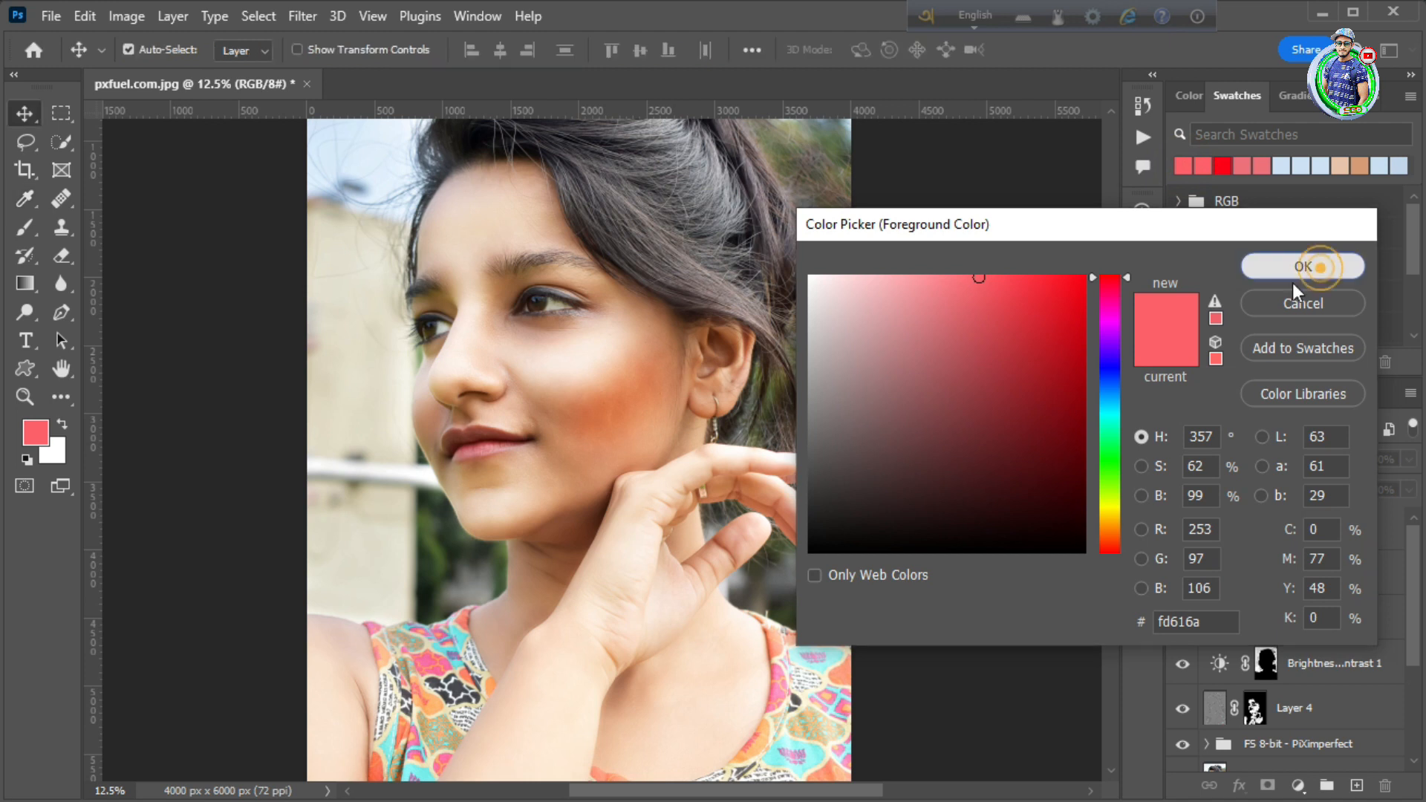
pyautogui.click(1303, 266)
pyautogui.click(1299, 786)
pyautogui.click(1305, 400)
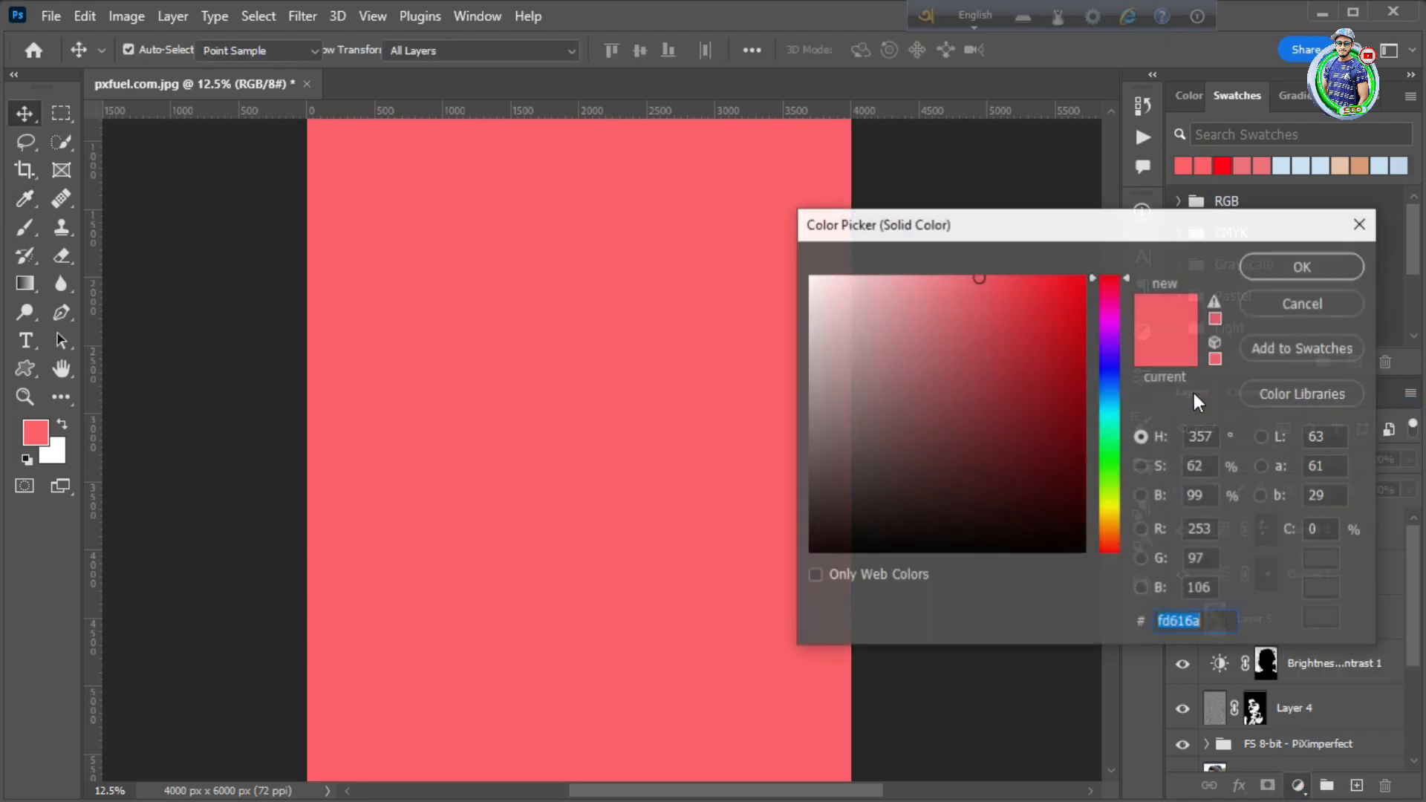
pyautogui.click(1310, 269)
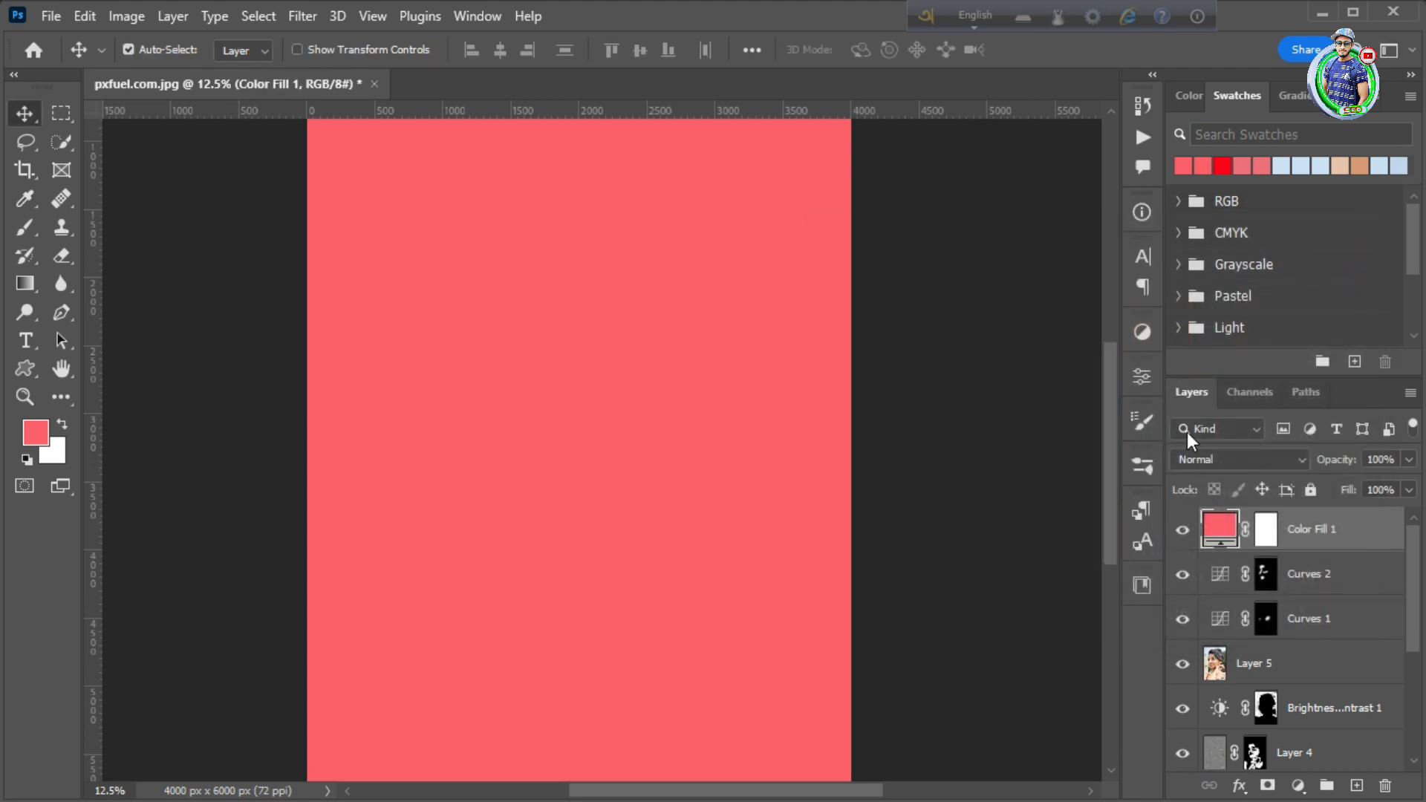
# Step: Set the coral fill layer's blend mode to Color and invert its layer mask to black
pyautogui.click(1216, 461)
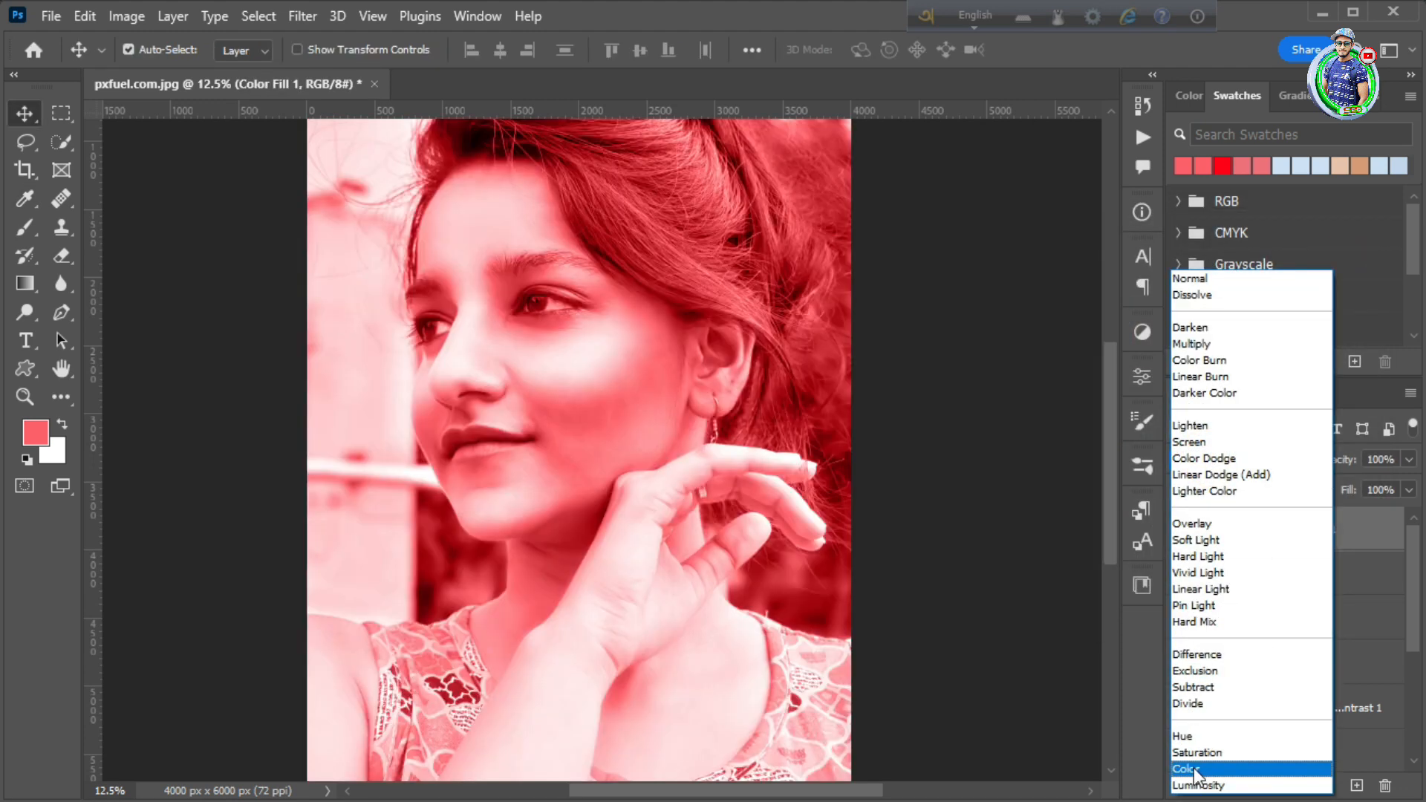
pyautogui.click(1193, 769)
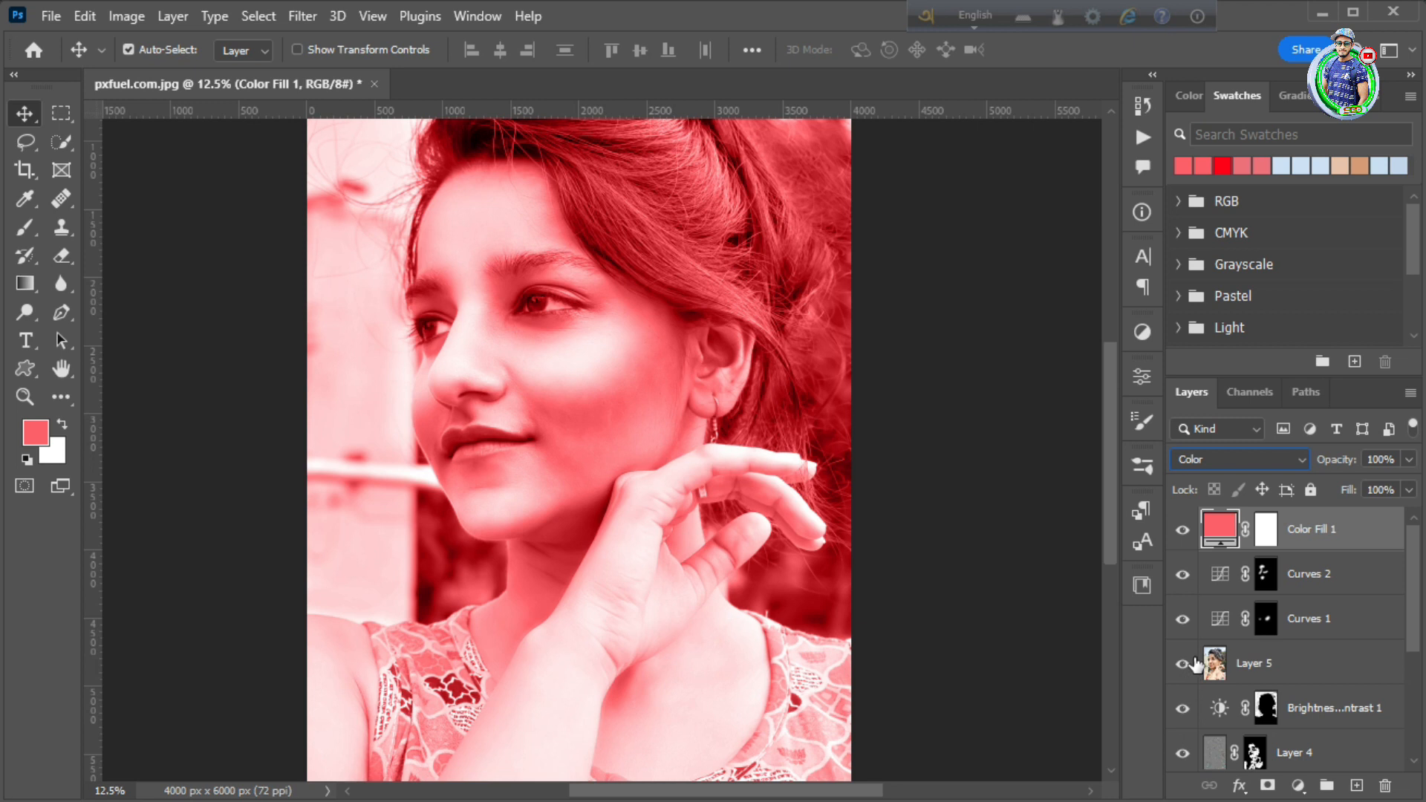
pyautogui.click(1262, 529)
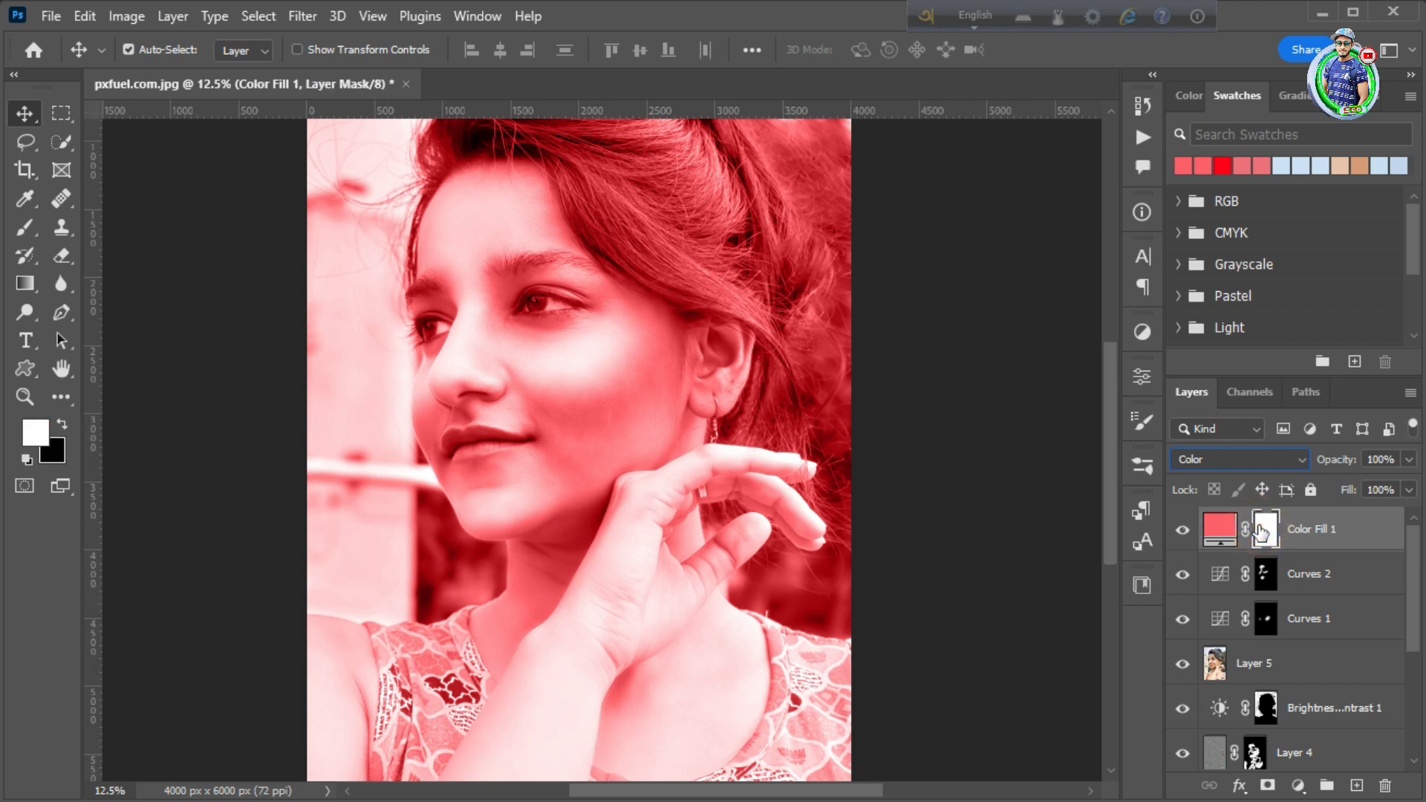
pyautogui.hotkey('ctrl', 'i')
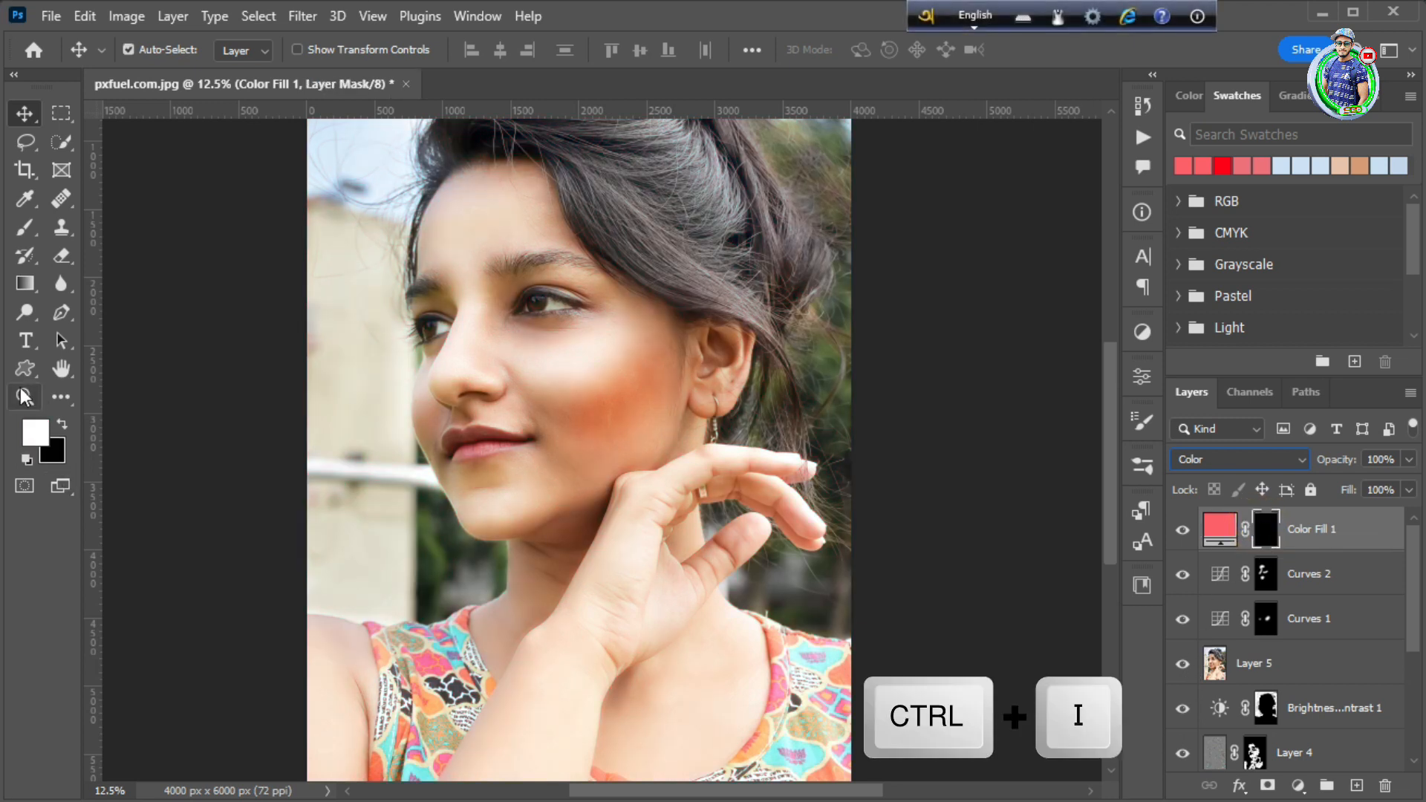
# Step: Paint the coral color onto the main area of the lips in the Color Fill 1 mask with a soft white brush
pyautogui.click(24, 398)
pyautogui.moveTo(497, 405)
pyautogui.mouseDown()
pyautogui.moveTo(592, 542)
pyautogui.moveTo(398, 488)
pyautogui.mouseUp()
pyautogui.click(24, 227)
pyautogui.press('[')
pyautogui.press('[')
pyautogui.press('[')
pyautogui.moveTo(420, 465)
pyautogui.mouseDown()
pyautogui.moveTo(326, 483)
pyautogui.moveTo(448, 506)
pyautogui.moveTo(352, 531)
pyautogui.moveTo(462, 529)
pyautogui.moveTo(376, 534)
pyautogui.moveTo(373, 555)
pyautogui.moveTo(536, 520)
pyautogui.moveTo(499, 508)
pyautogui.mouseUp()
pyautogui.press('[')
pyautogui.press('[')
pyautogui.press('[')
pyautogui.press('[')
pyautogui.moveTo(309, 468); pyautogui.dragTo(378, 549)
# Step: Fill the narrow mouth corner and remaining upper-lip areas in the Color Fill 1 mask with a 35 to 60 px white brush
pyautogui.press('[')
pyautogui.press('[')
pyautogui.press('[')
pyautogui.press('[')
pyautogui.moveTo(581, 486); pyautogui.dragTo(643, 492)
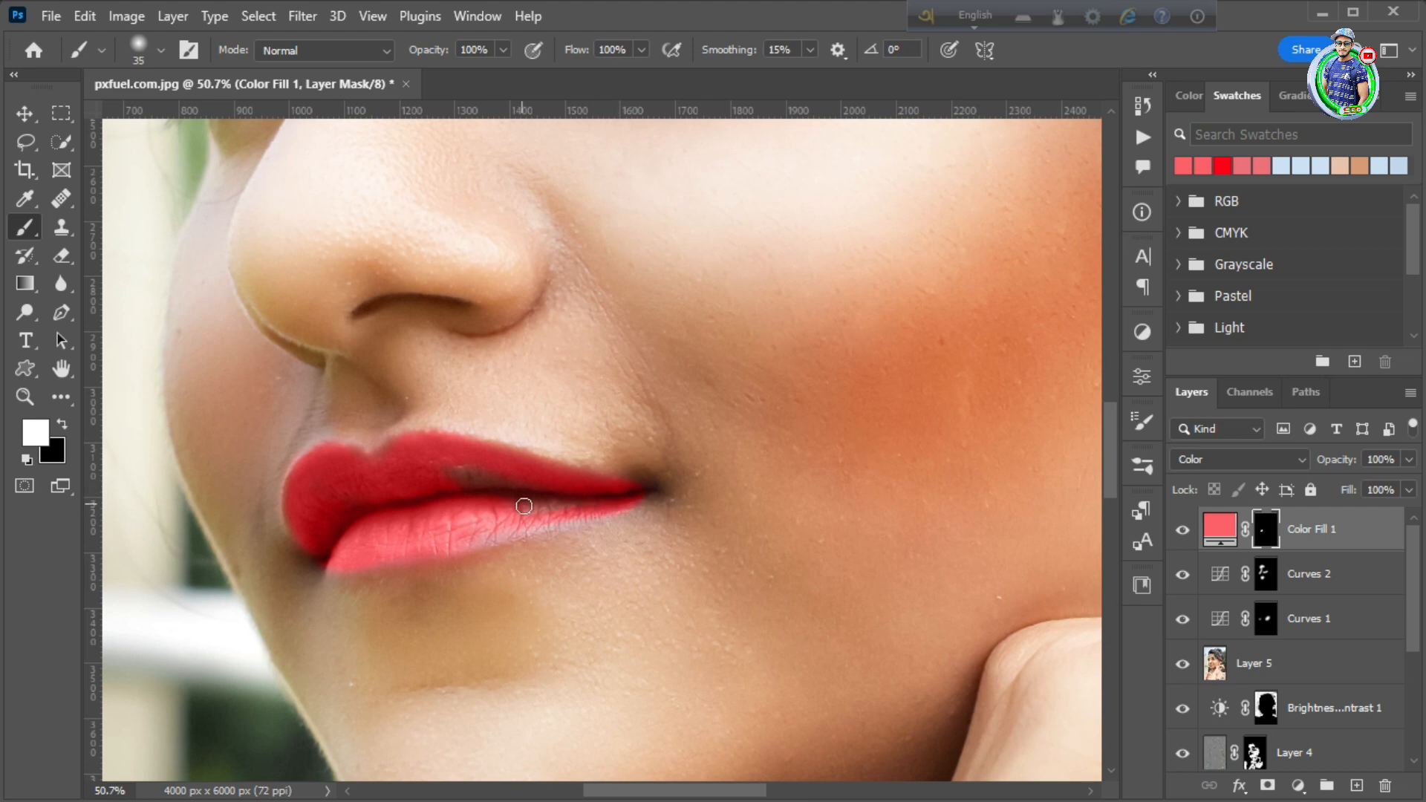
pyautogui.press('[')
pyautogui.moveTo(389, 455)
pyautogui.mouseDown()
pyautogui.moveTo(346, 456)
pyautogui.moveTo(320, 489)
pyautogui.mouseUp()
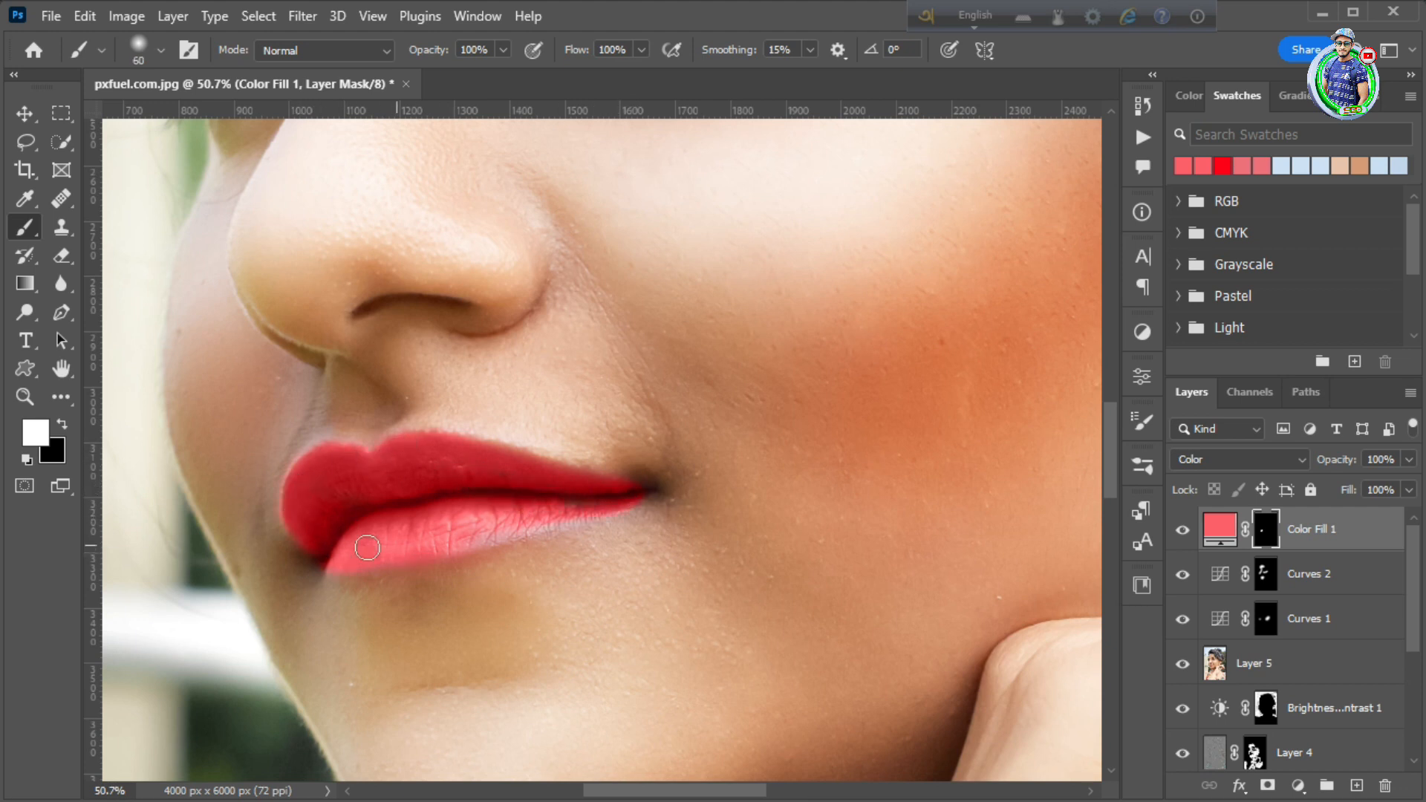
pyautogui.press('[')
# Step: Group all the retouching layers from Color Fill 1 down to Layer 1
pyautogui.press('z')
pyautogui.moveTo(376, 454)
pyautogui.mouseDown()
pyautogui.moveTo(312, 483)
pyautogui.moveTo(358, 347)
pyautogui.moveTo(391, 429)
pyautogui.mouseUp()
pyautogui.scroll(-5, 1263, 691)
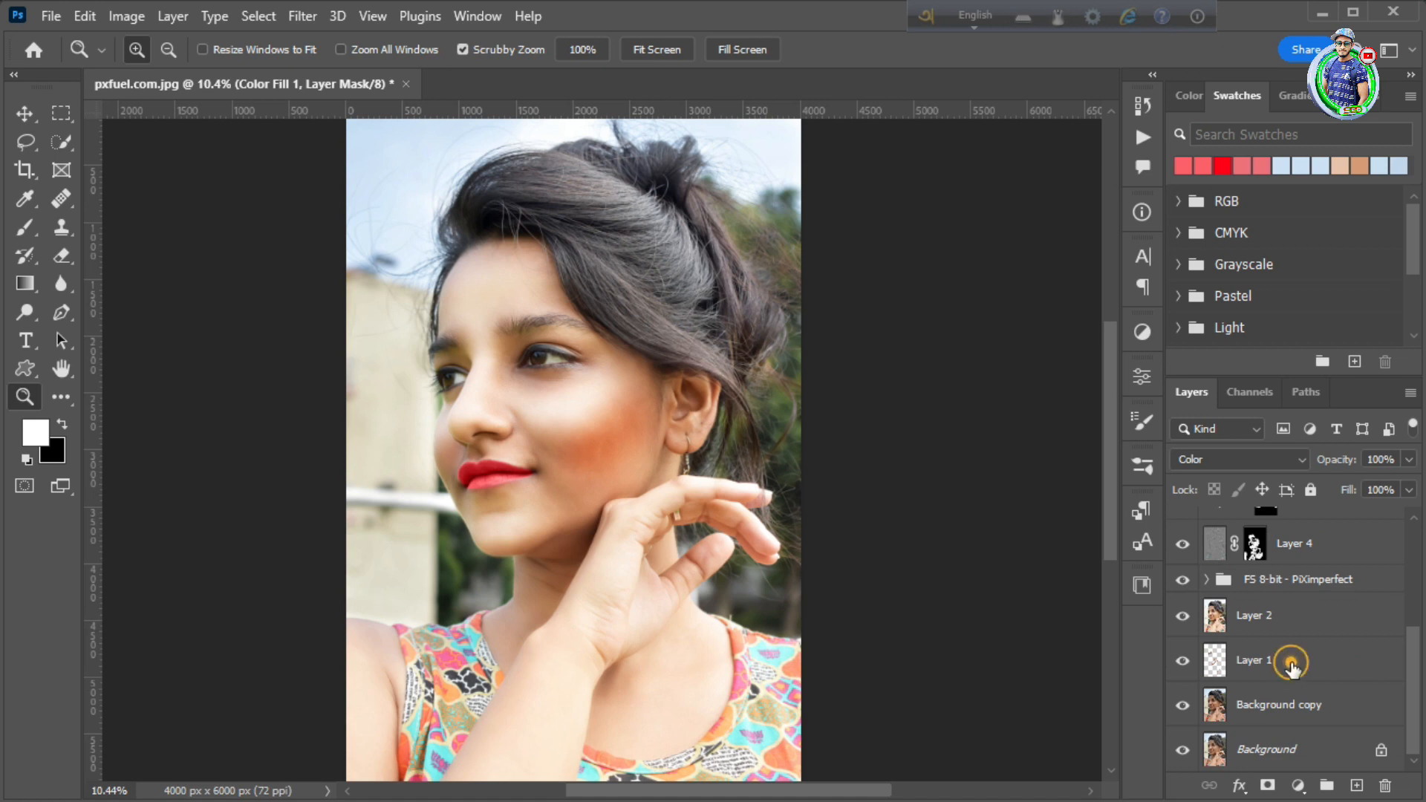
pyautogui.keyDown('shift'); pyautogui.click(1293, 663); pyautogui.keyUp('shift')
pyautogui.hotkey('ctrl', 'g')
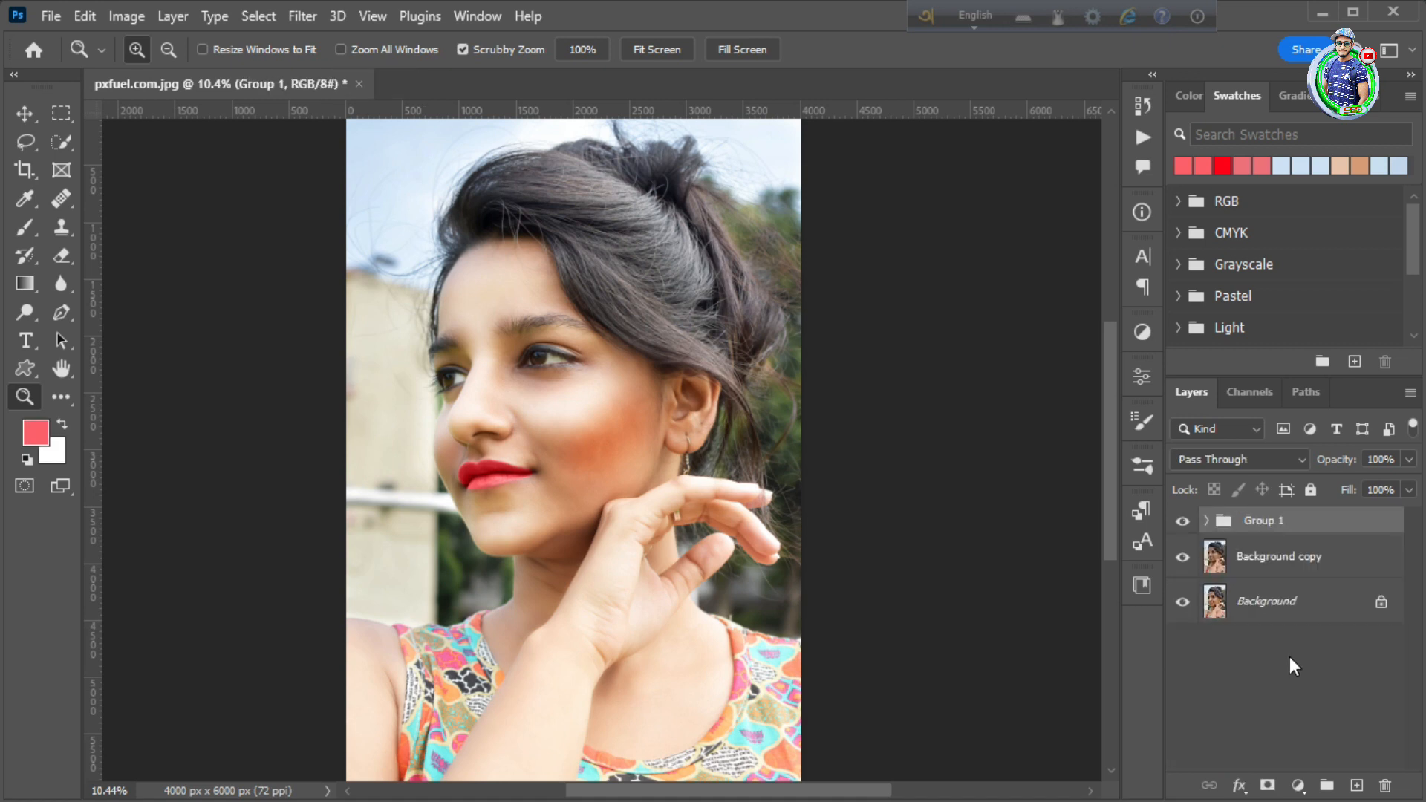
# Step: Compare the whole portrait before and after the retouch by toggling the visibility of the layer group
pyautogui.click(1187, 528)
pyautogui.scroll(-1, 428, 408)
pyautogui.moveTo(523, 505)
pyautogui.mouseDown()
pyautogui.moveTo(492, 520)
pyautogui.moveTo(524, 501)
pyautogui.mouseUp()
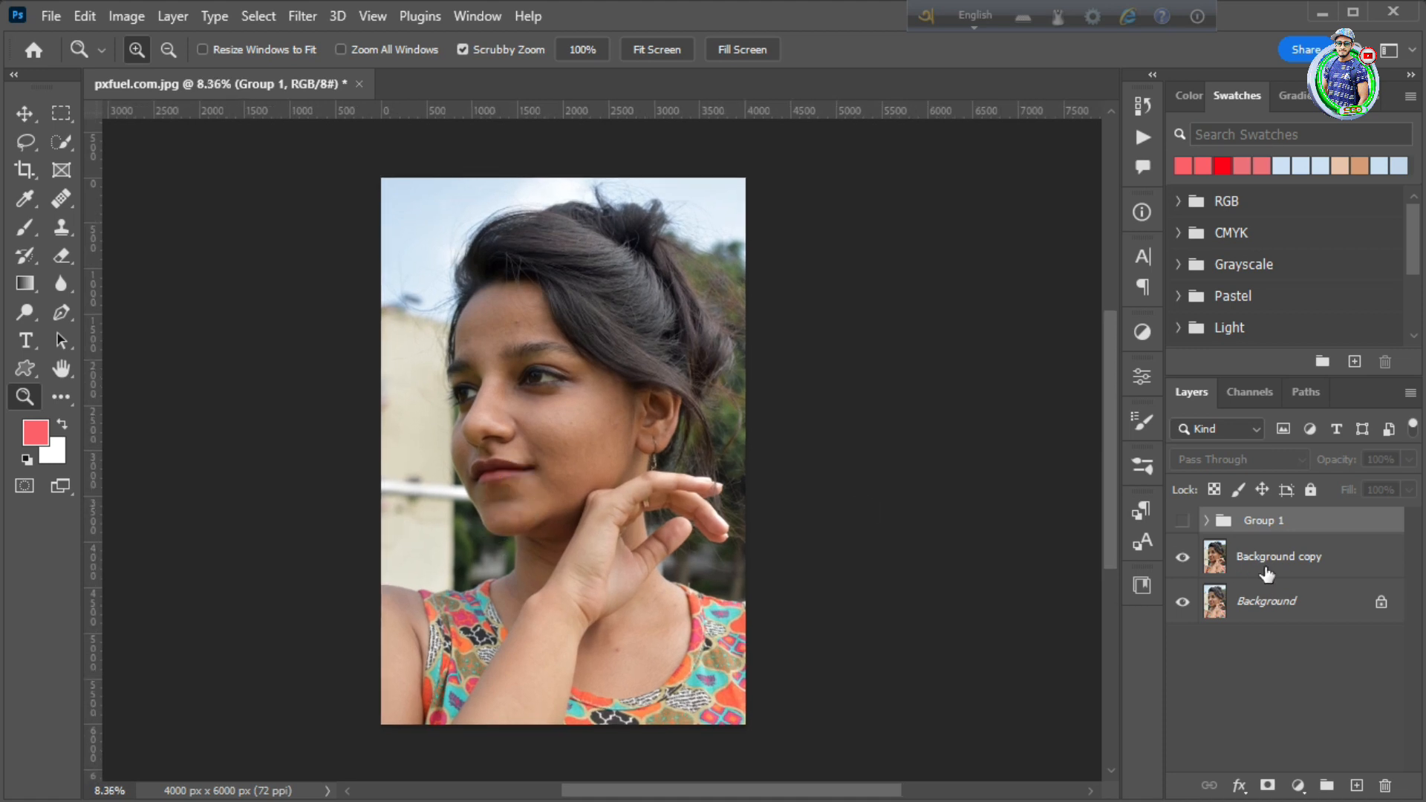
pyautogui.click(1182, 522)
pyautogui.click(1184, 524)
pyautogui.click(1183, 526)
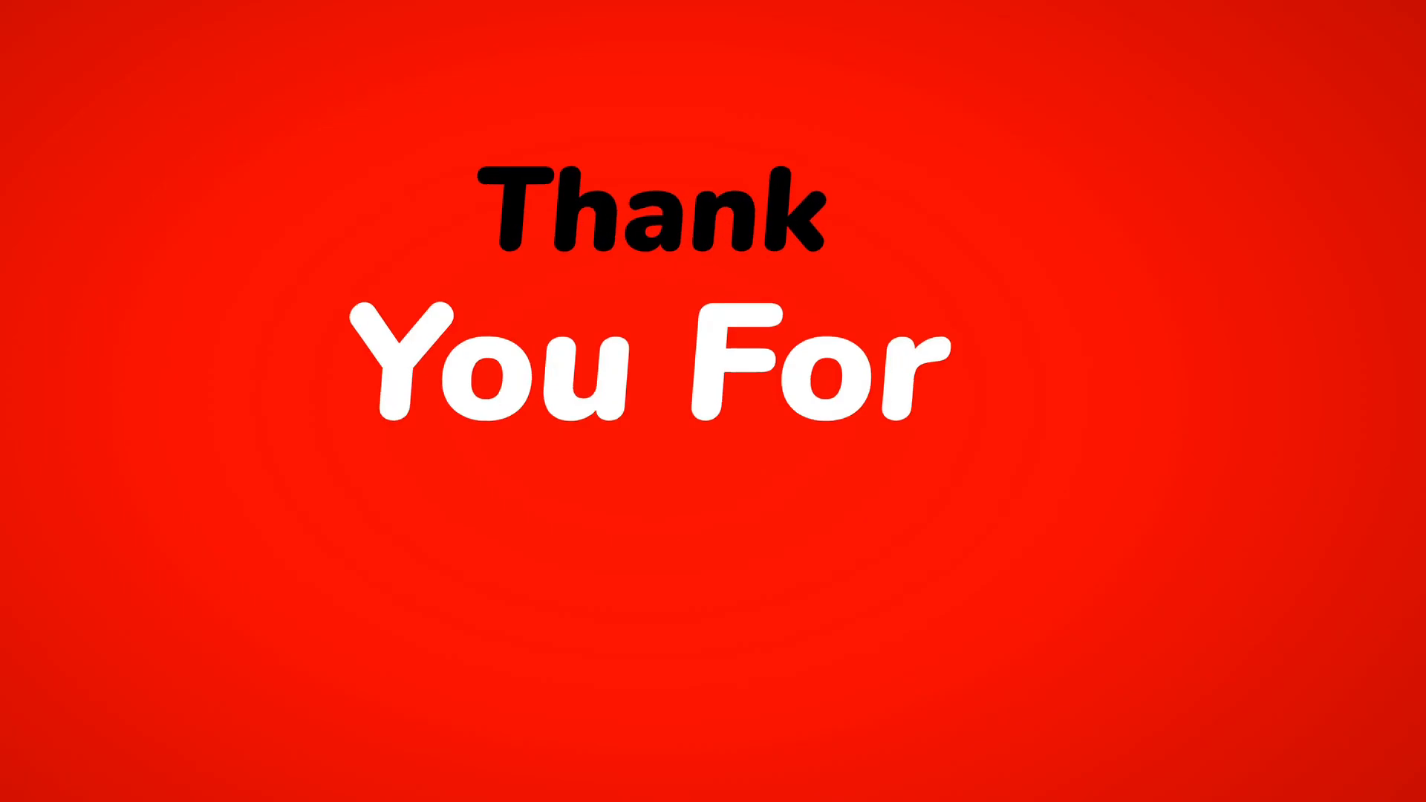